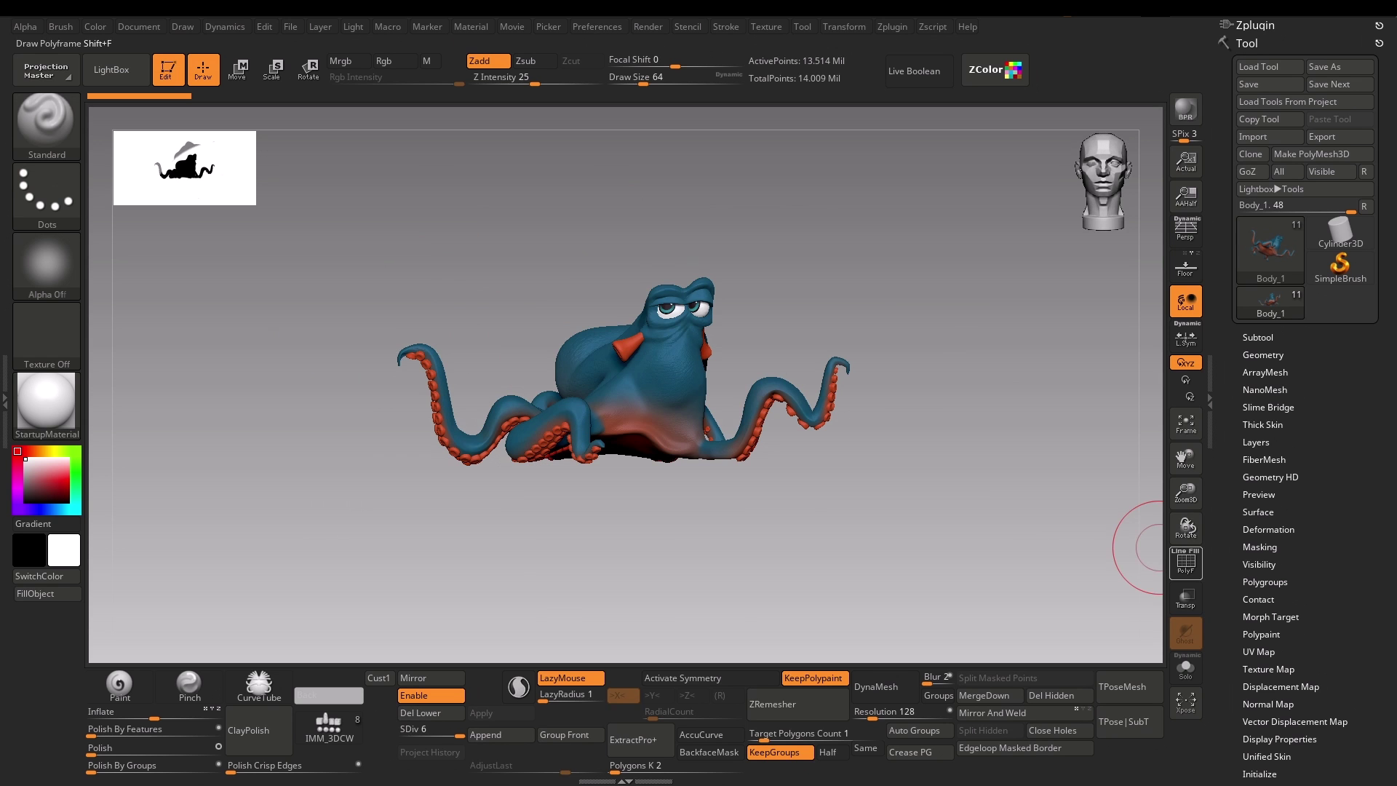
pyautogui.keyDown('ctrl'); pyautogui.moveTo(959, 272); pyautogui.dragTo(980, 360, button='right'); pyautogui.keyUp('ctrl')
pyautogui.moveTo(962, 297); pyautogui.dragTo(1038, 265)
pyautogui.moveTo(989, 582); pyautogui.dragTo(1005, 585)
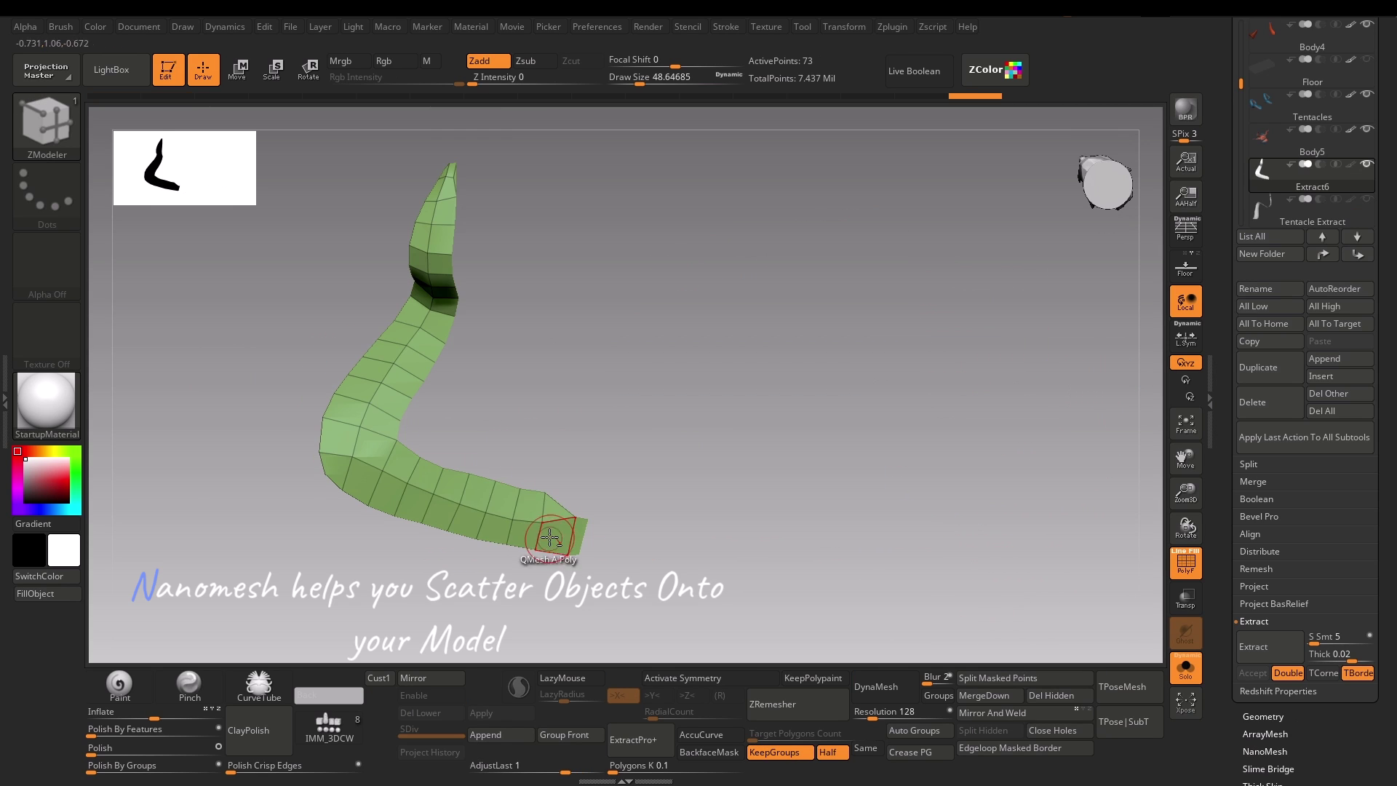
pyautogui.moveTo(571, 539)
pyautogui.mouseDown()
pyautogui.moveTo(509, 499)
pyautogui.moveTo(399, 381)
pyautogui.moveTo(424, 285)
pyautogui.moveTo(514, 228)
pyautogui.moveTo(499, 430)
pyautogui.mouseUp()
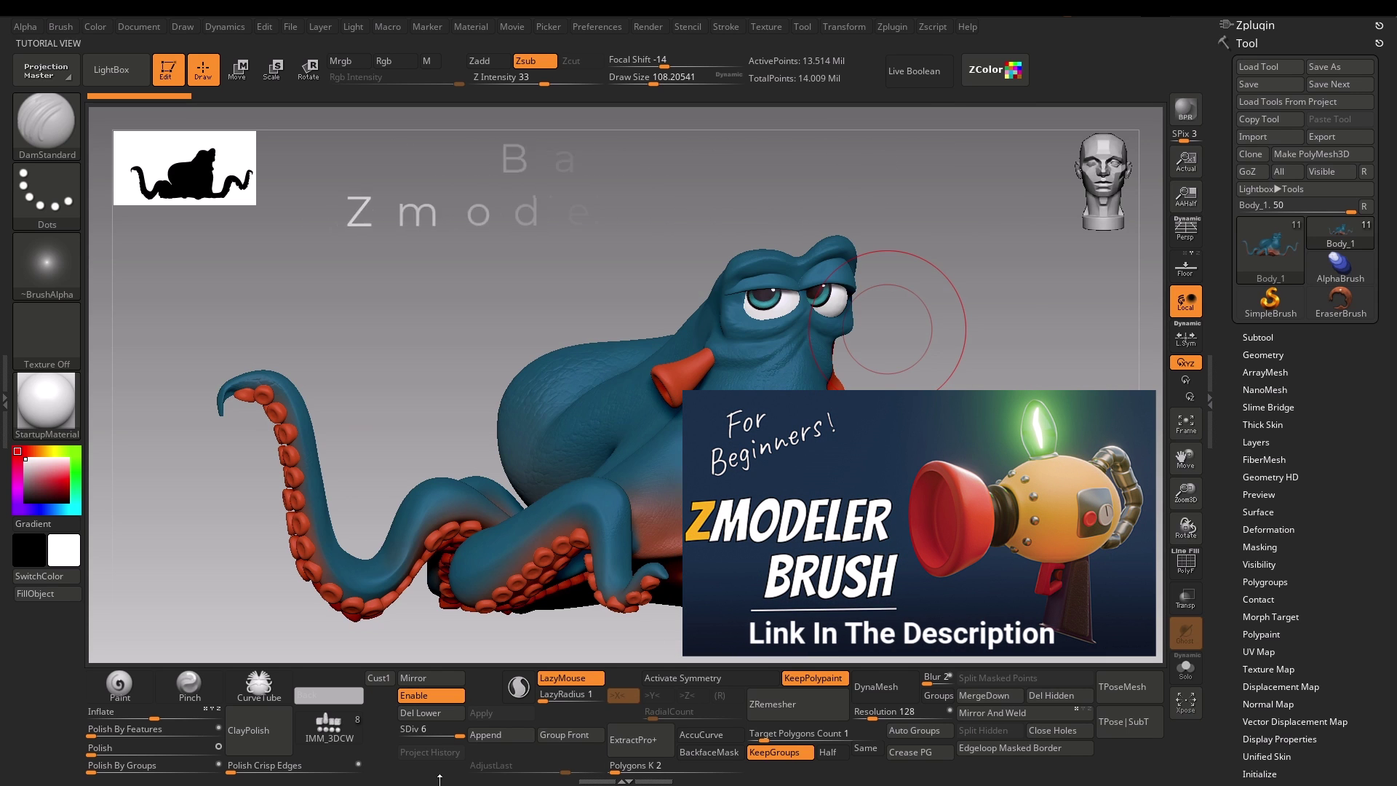
pyautogui.moveTo(909, 389); pyautogui.dragTo(997, 292)
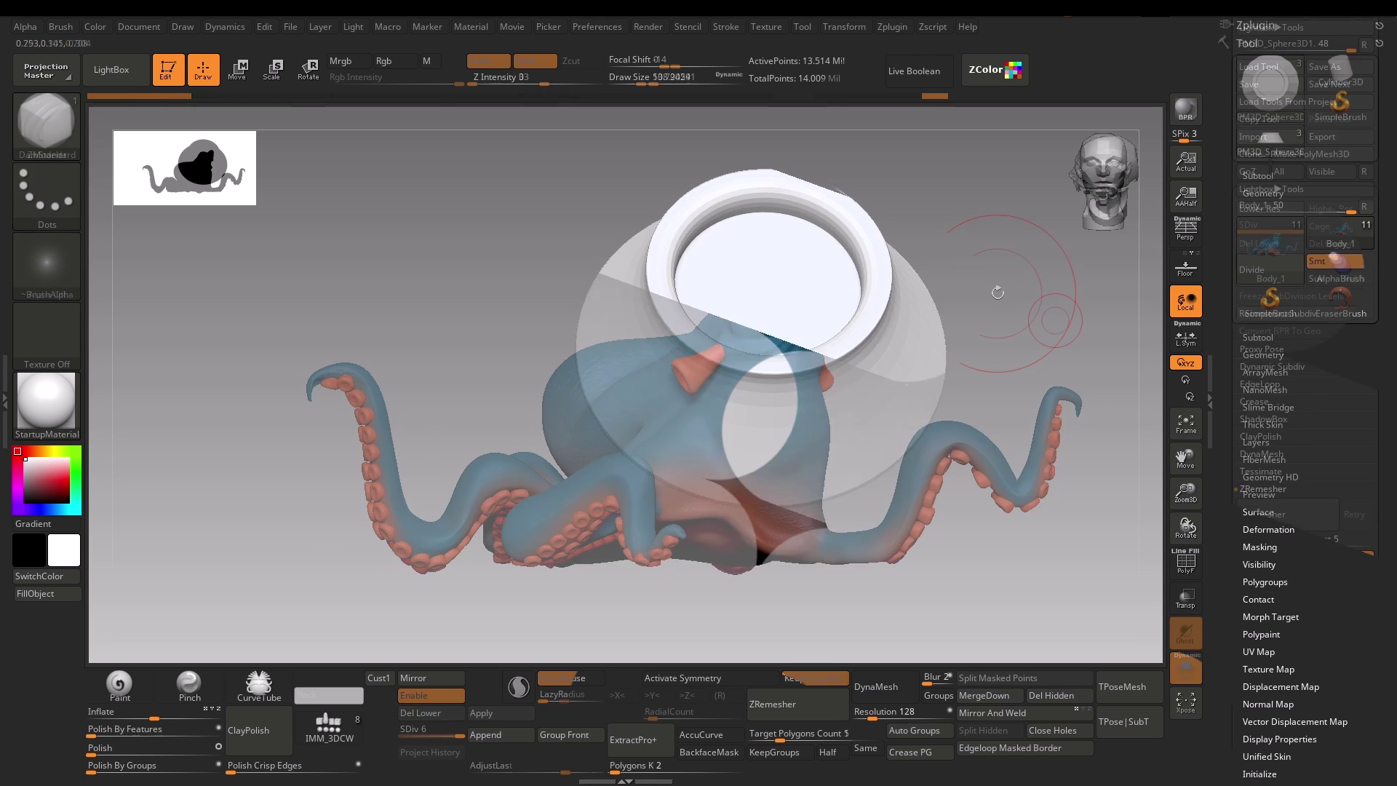
pyautogui.moveTo(1053, 502)
pyautogui.mouseDown()
pyautogui.moveTo(1058, 514)
pyautogui.moveTo(1070, 505)
pyautogui.moveTo(1046, 508)
pyautogui.mouseUp()
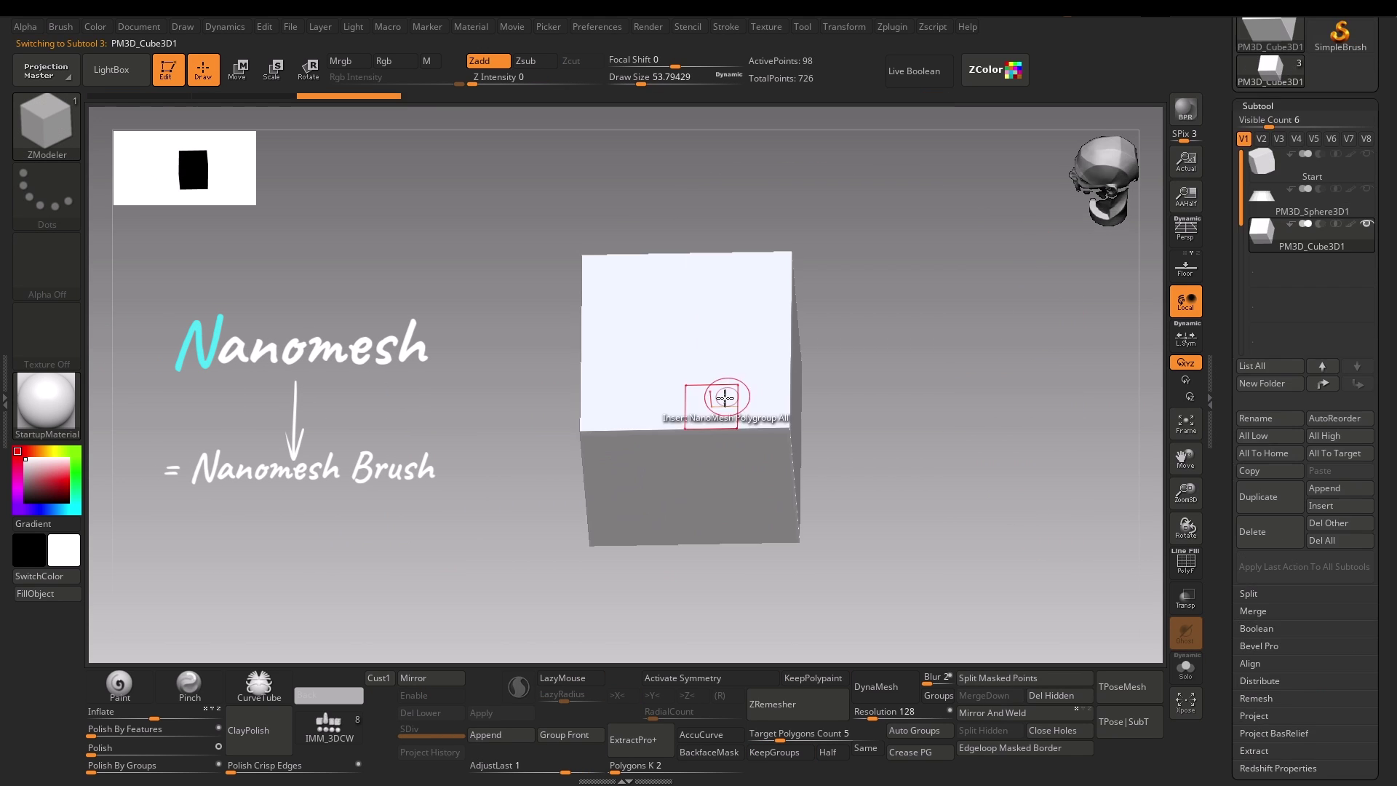
# Step: Insert the round NanoMesh piece across the cube's polygons using the Polygroup All target
pyautogui.moveTo(733, 399); pyautogui.dragTo(764, 429)
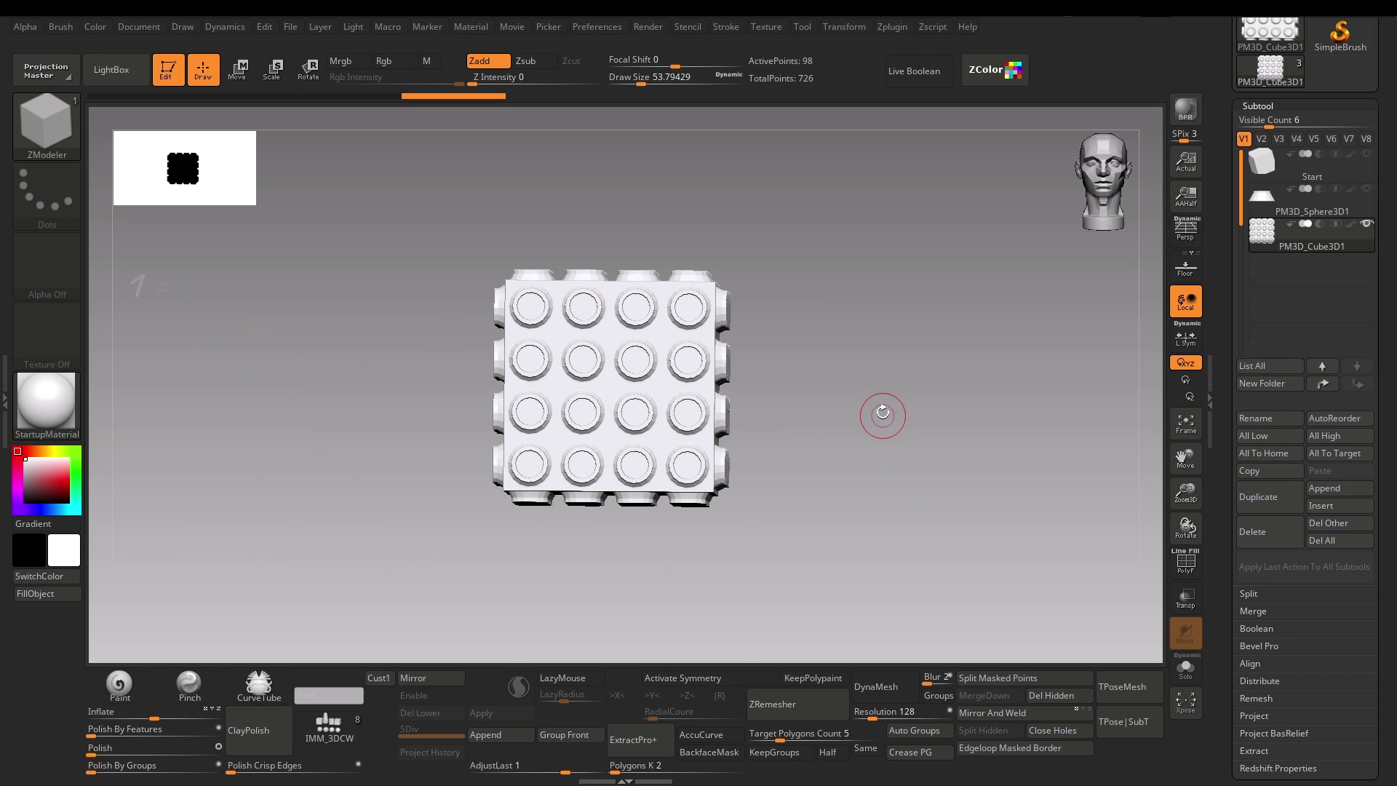
pyautogui.keyDown('alt'); pyautogui.moveTo(867, 391); pyautogui.dragTo(1070, 337); pyautogui.keyUp('alt')
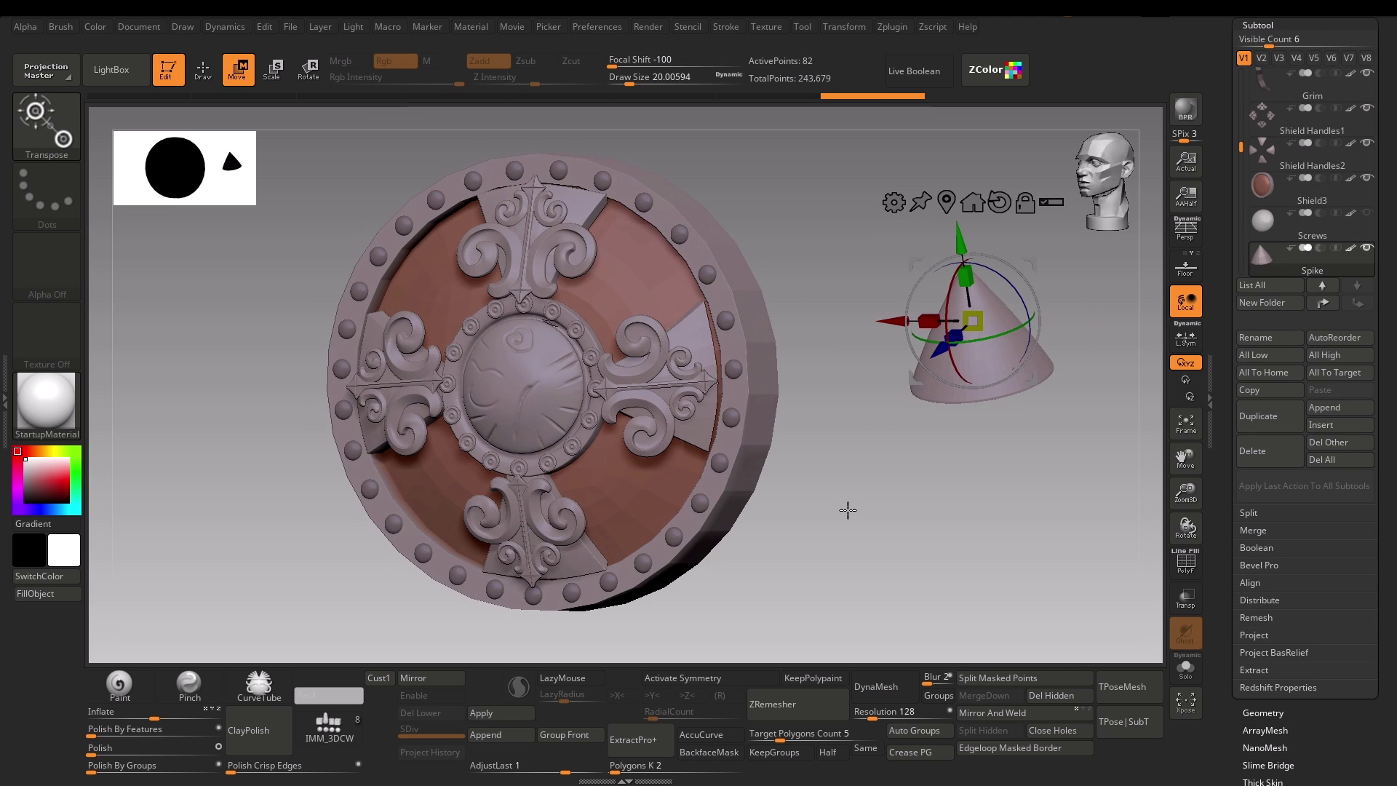
# Step: Switch from Transpose back to Draw mode, make the Shield3 subtool active and toggle its polyframe display
pyautogui.press('q')
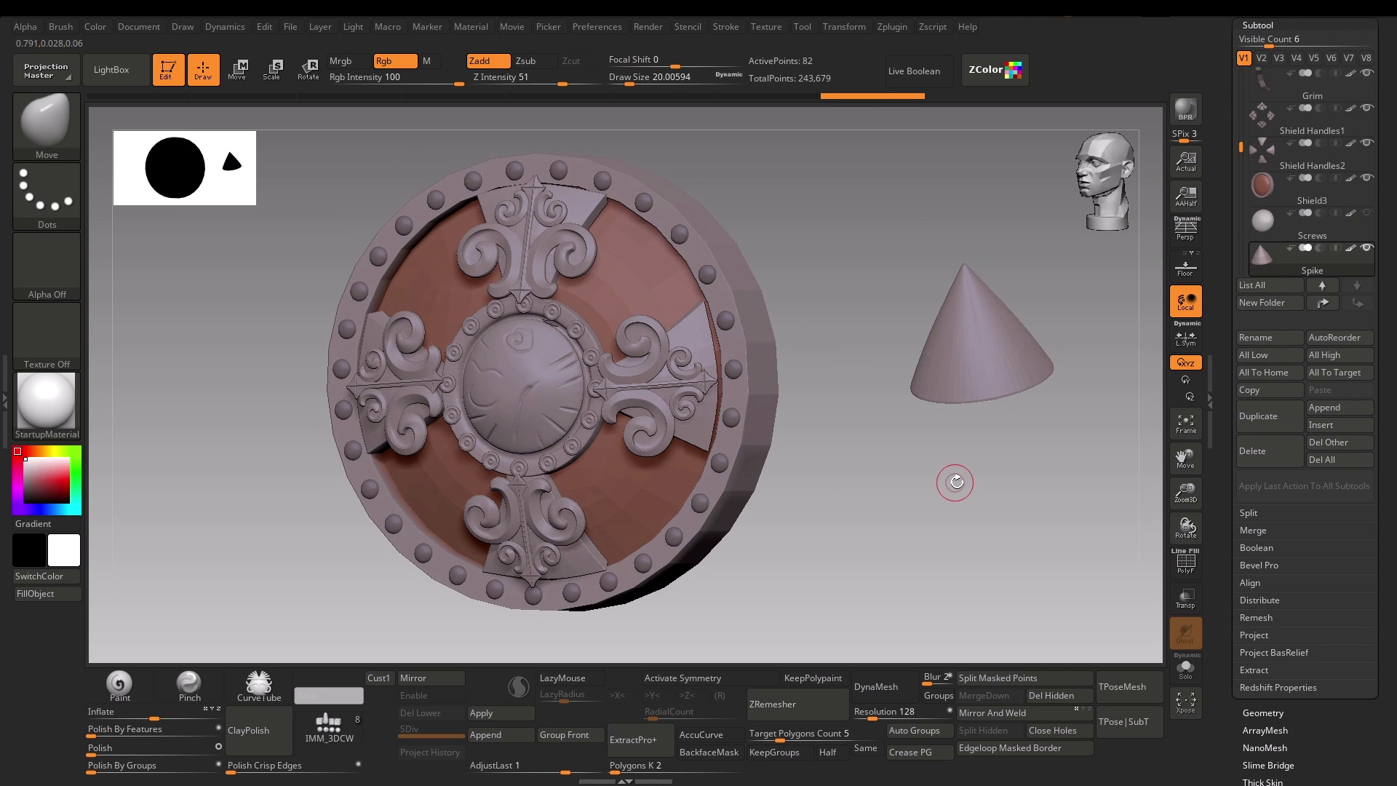
pyautogui.moveTo(956, 482); pyautogui.dragTo(876, 458)
pyautogui.keyDown('alt'); pyautogui.click(697, 408); pyautogui.keyUp('alt')
pyautogui.moveTo(781, 446); pyautogui.dragTo(769, 452)
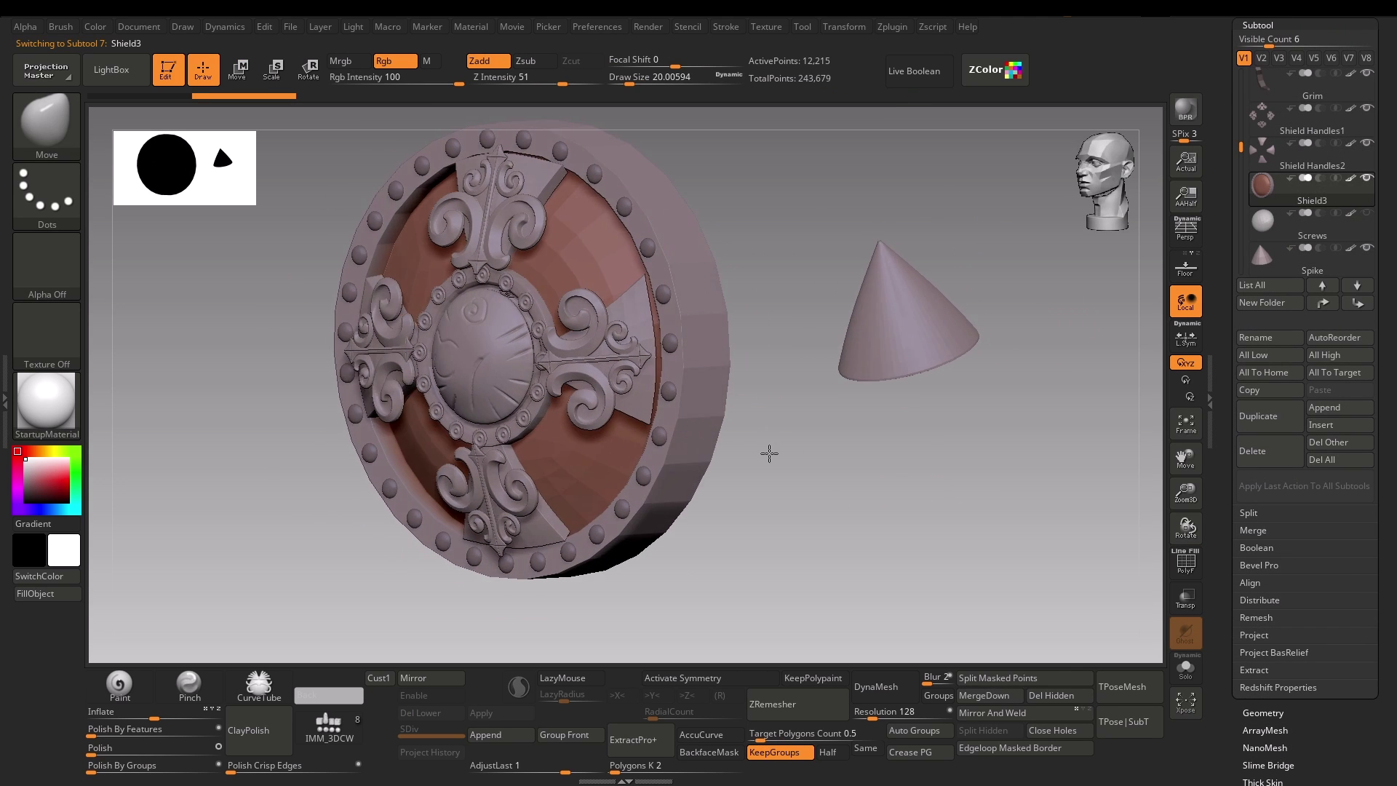
pyautogui.hotkey('shift', 'f')
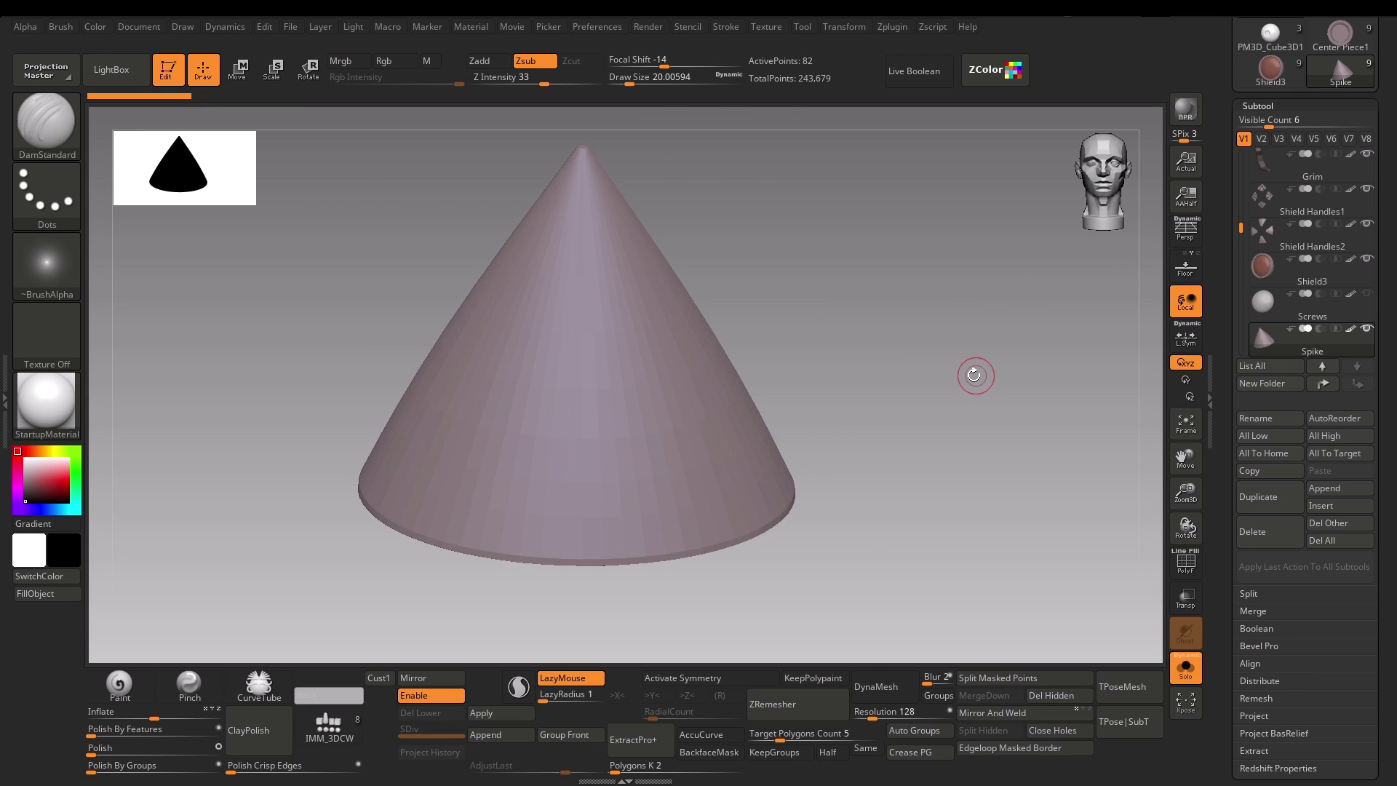
# Step: Create a new InsertMesh brush from the isolated Spike cone seen straight from its tip, and make a NanoMesh brush from it
pyautogui.moveTo(973, 375)
pyautogui.mouseDown()
pyautogui.moveTo(933, 347)
pyautogui.moveTo(920, 277)
pyautogui.moveTo(921, 417)
pyautogui.mouseUp()
pyautogui.moveTo(960, 492)
pyautogui.keyDown('alt'); pyautogui.mouseDown()
pyautogui.moveTo(929, 368)
pyautogui.moveTo(938, 381)
pyautogui.mouseUp(); pyautogui.keyUp('alt')
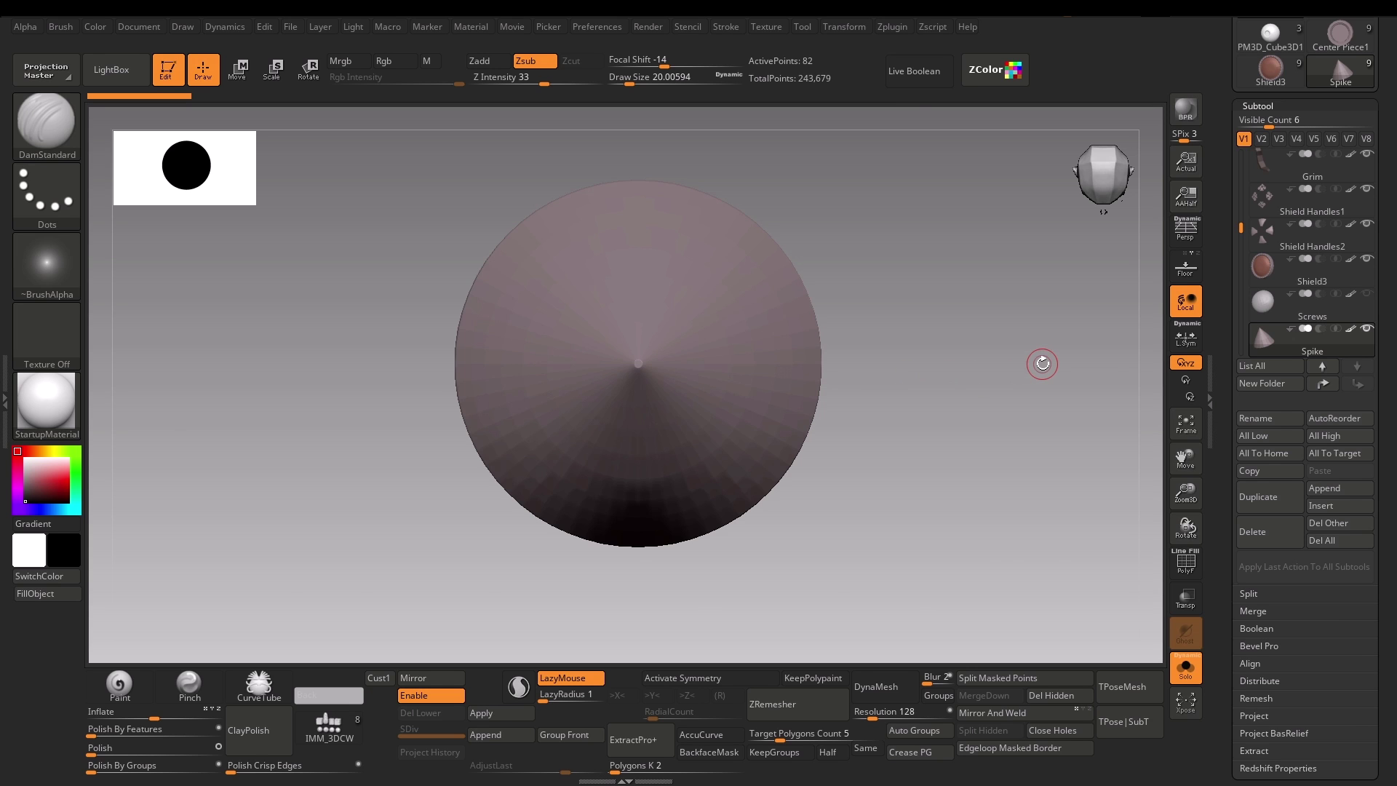
pyautogui.press('b')
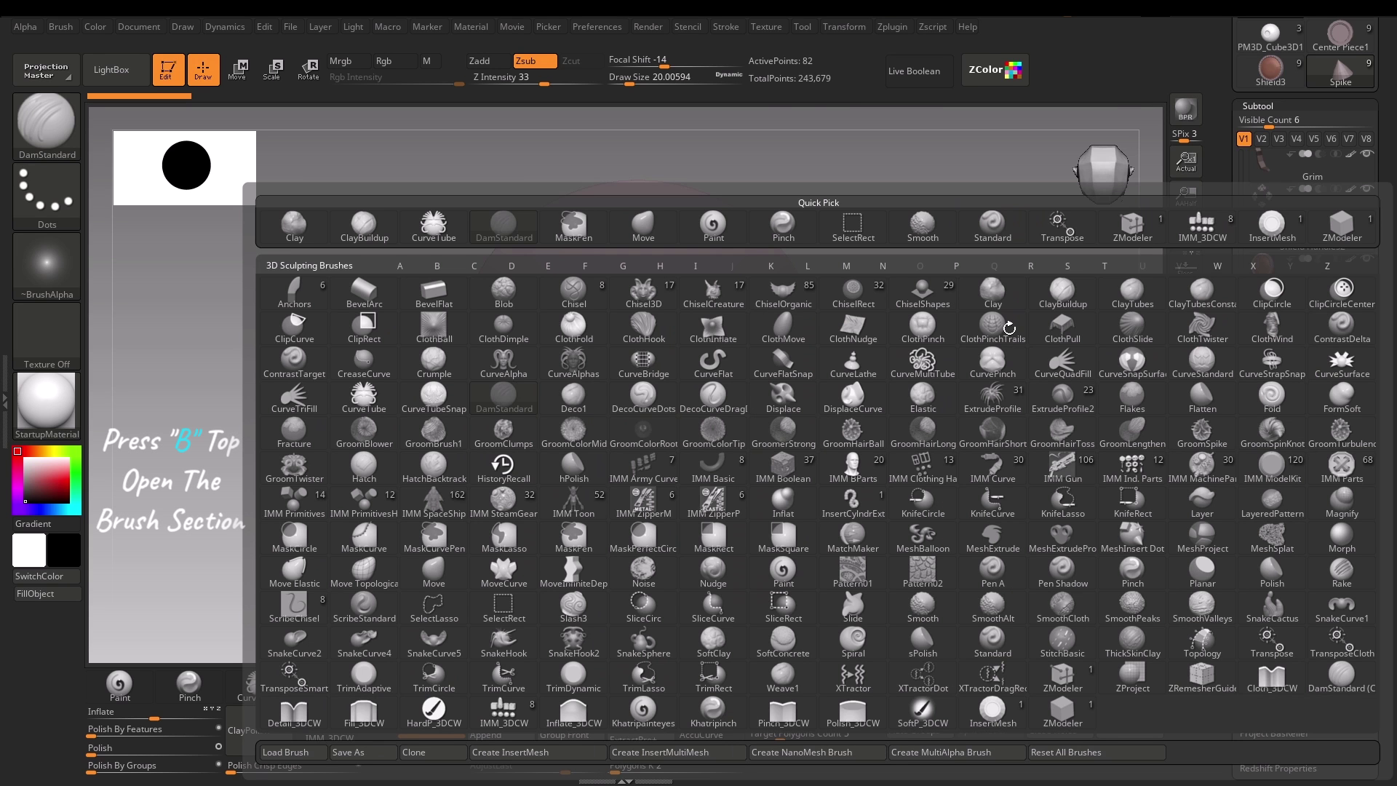
pyautogui.click(528, 752)
pyautogui.click(619, 268)
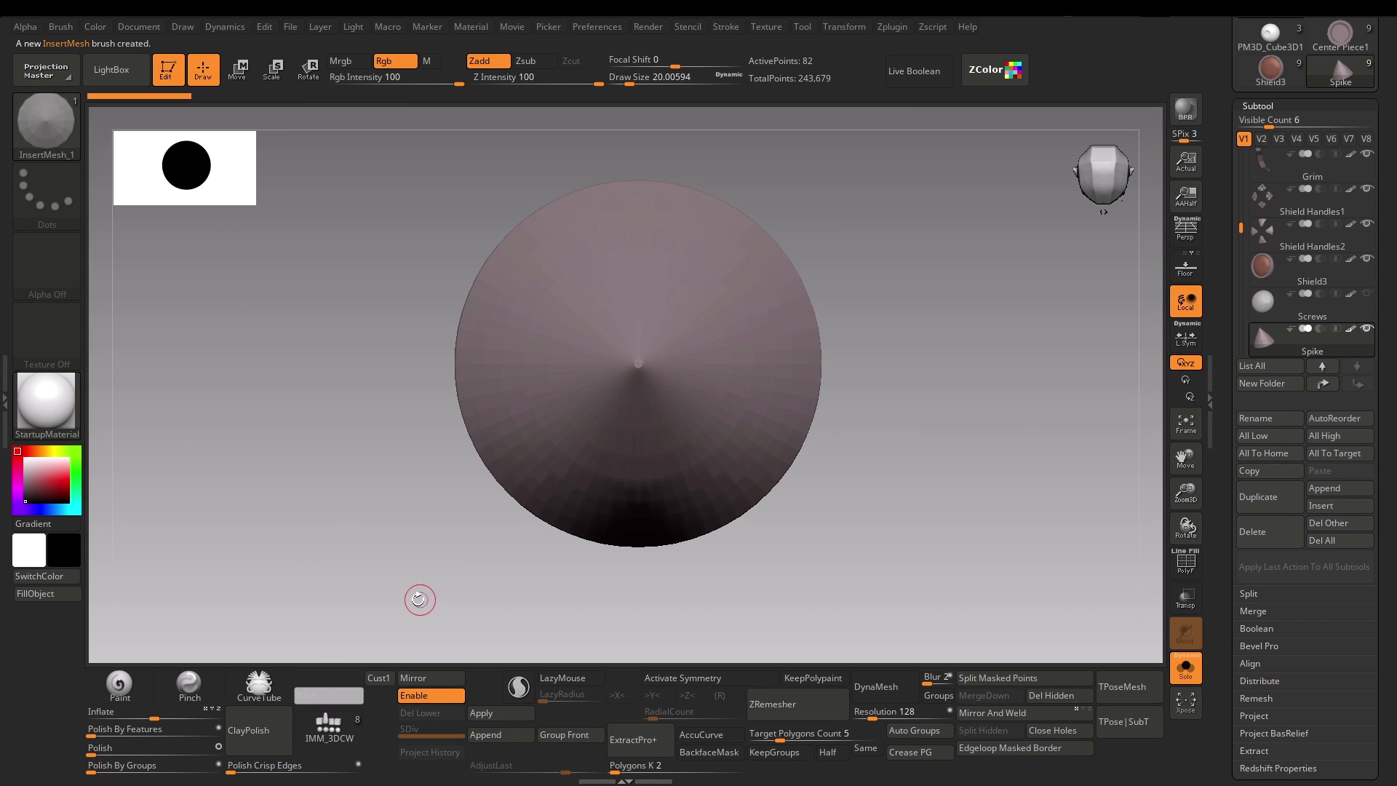
pyautogui.press('b')
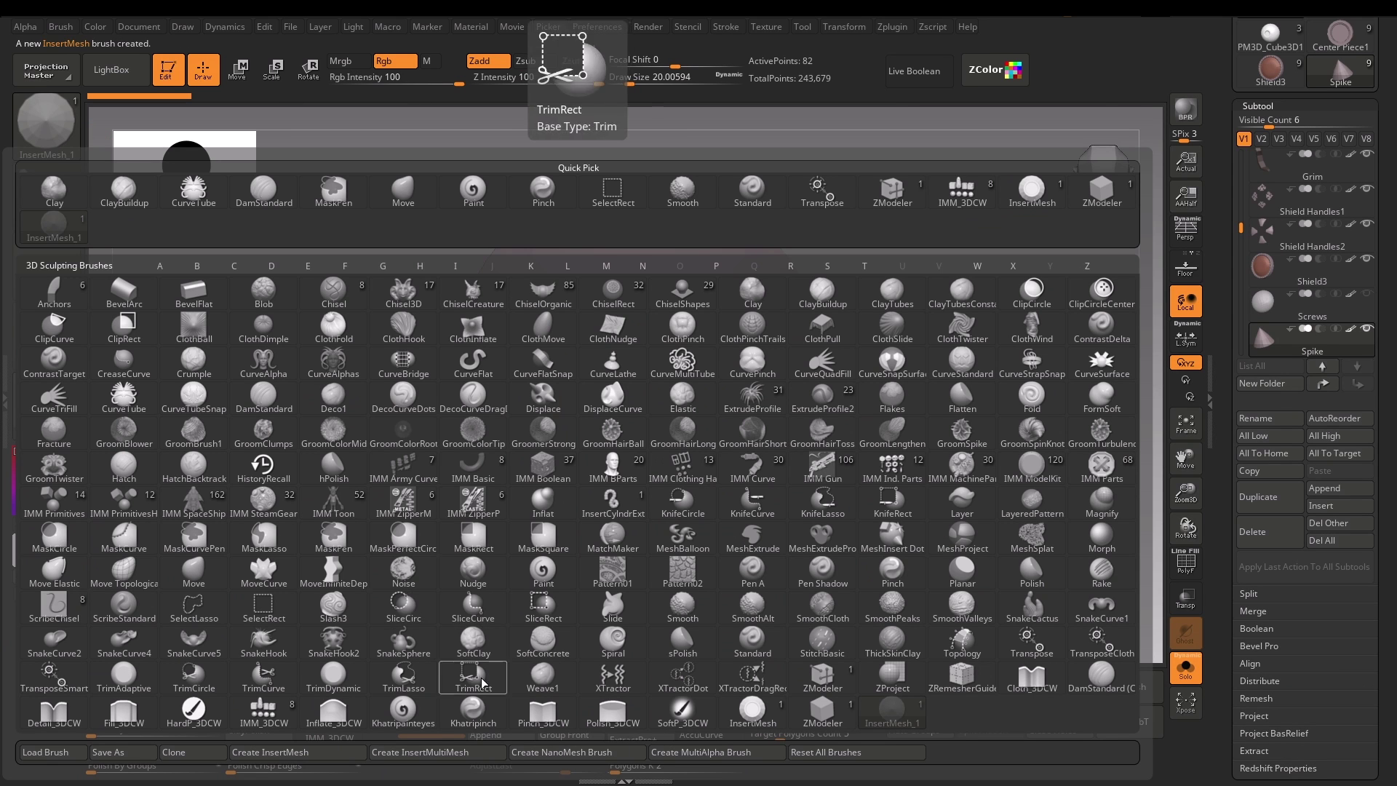
pyautogui.click(547, 752)
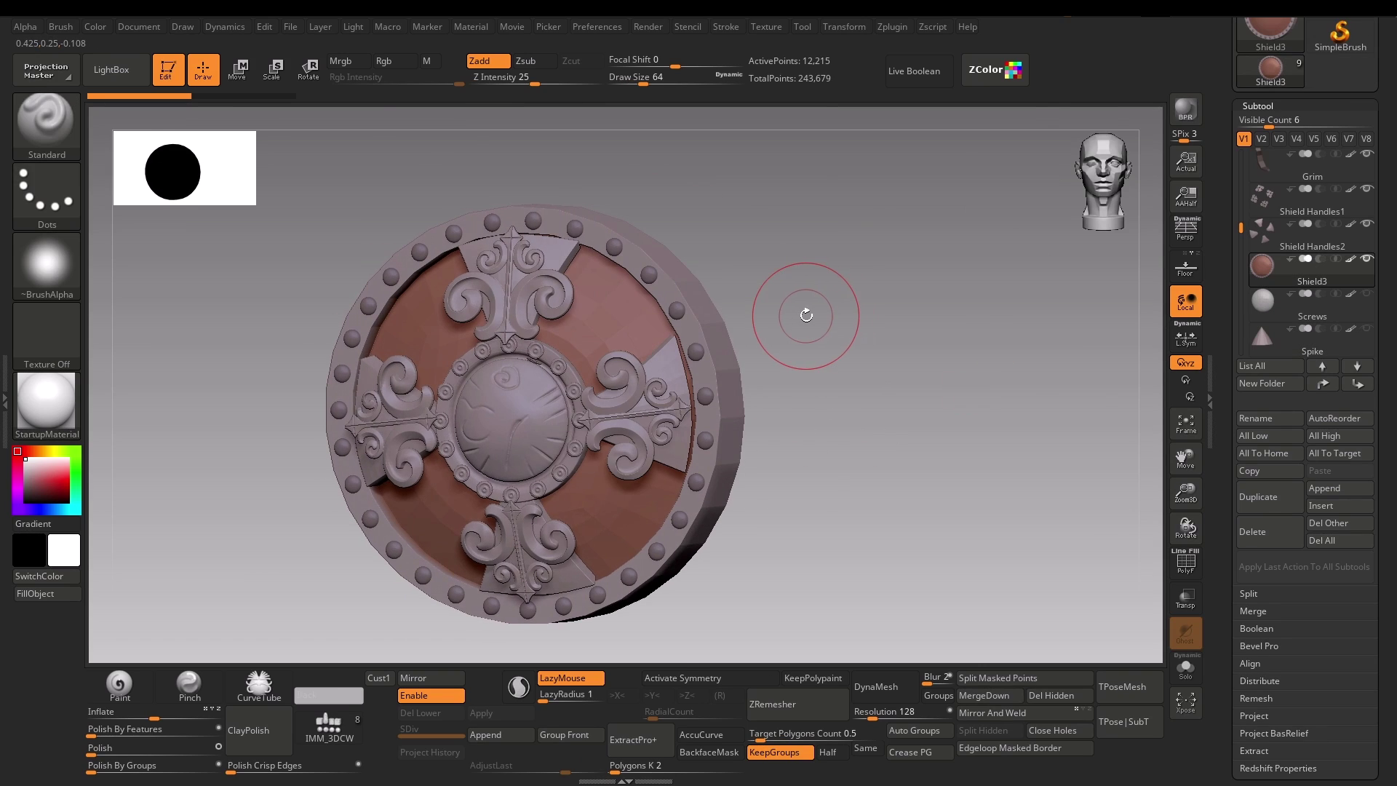
# Step: Select the Cone Nanobrush for the shield and display the shield's polyframe
pyautogui.press('b')
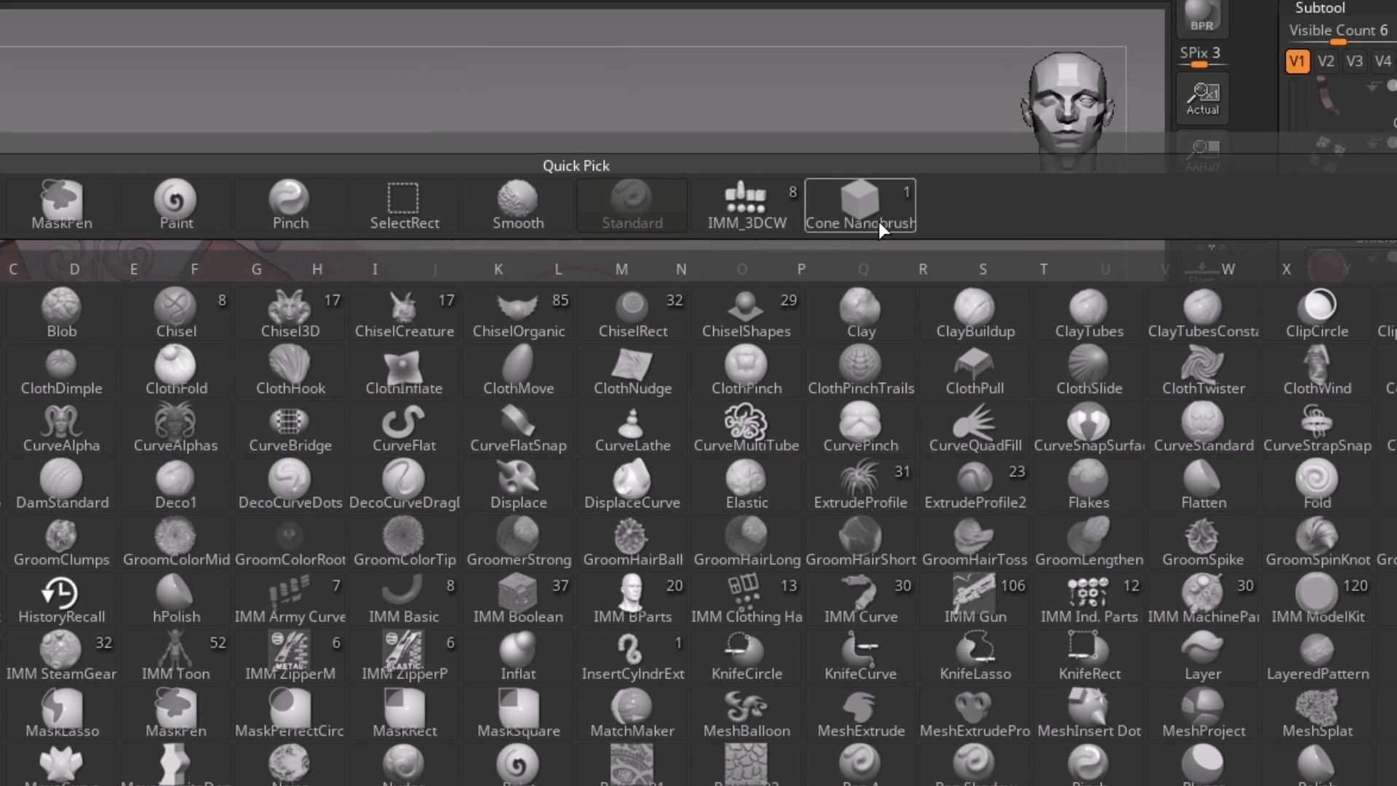
pyautogui.click(876, 221)
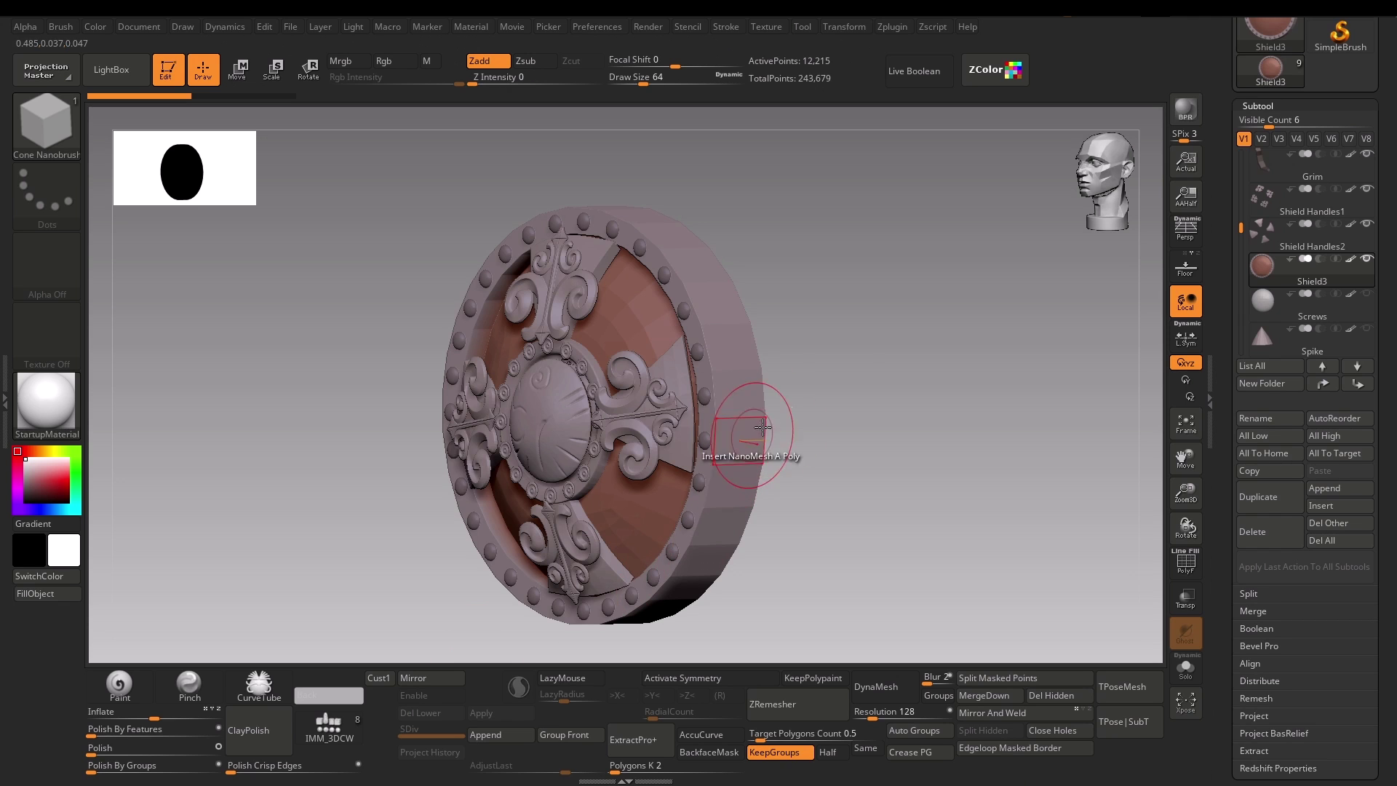
pyautogui.moveTo(749, 436)
pyautogui.mouseDown()
pyautogui.moveTo(864, 390)
pyautogui.moveTo(848, 368)
pyautogui.moveTo(871, 388)
pyautogui.moveTo(870, 353)
pyautogui.mouseUp()
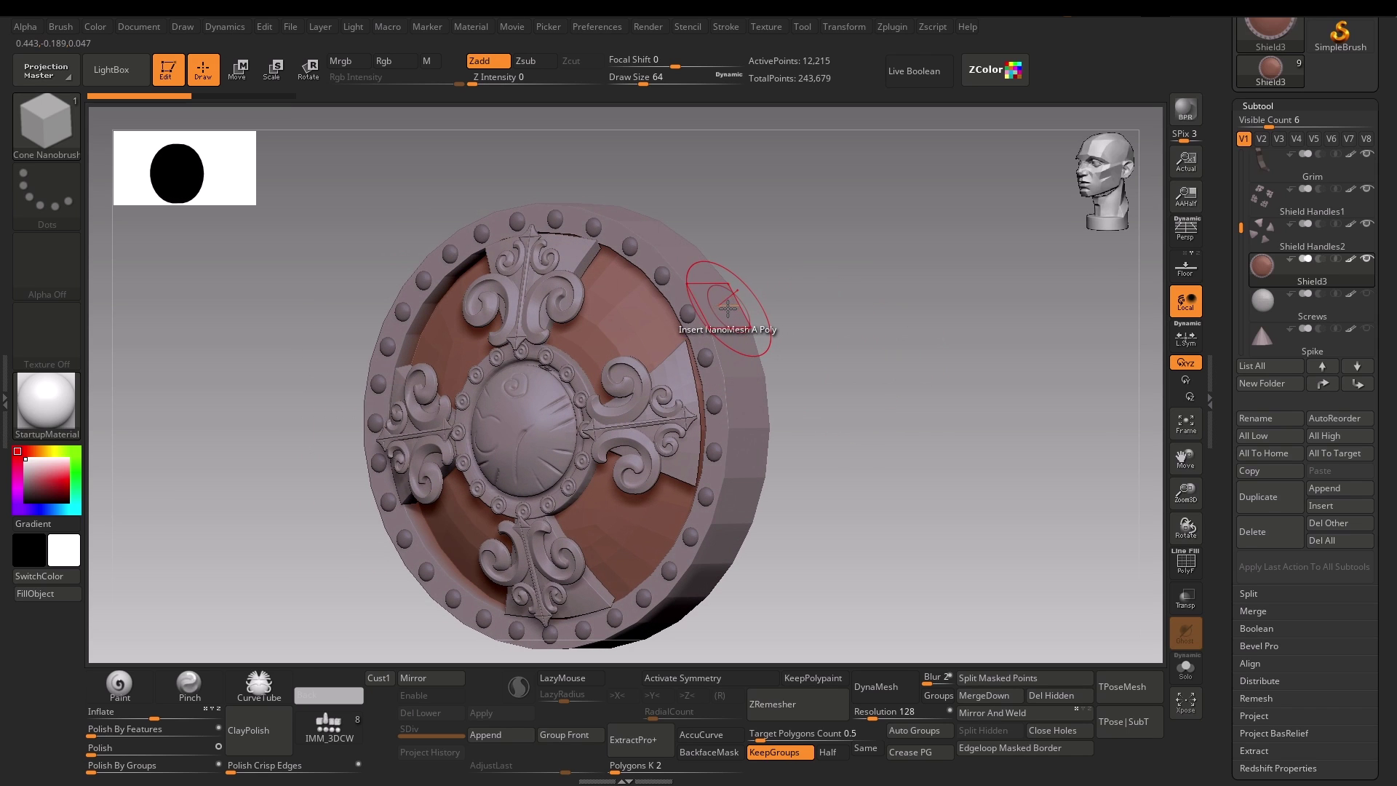
pyautogui.hotkey('shift', 'f')
# Step: Insert one NanoMesh cone on a single polygon of the shield's outer rim
pyautogui.press('space')
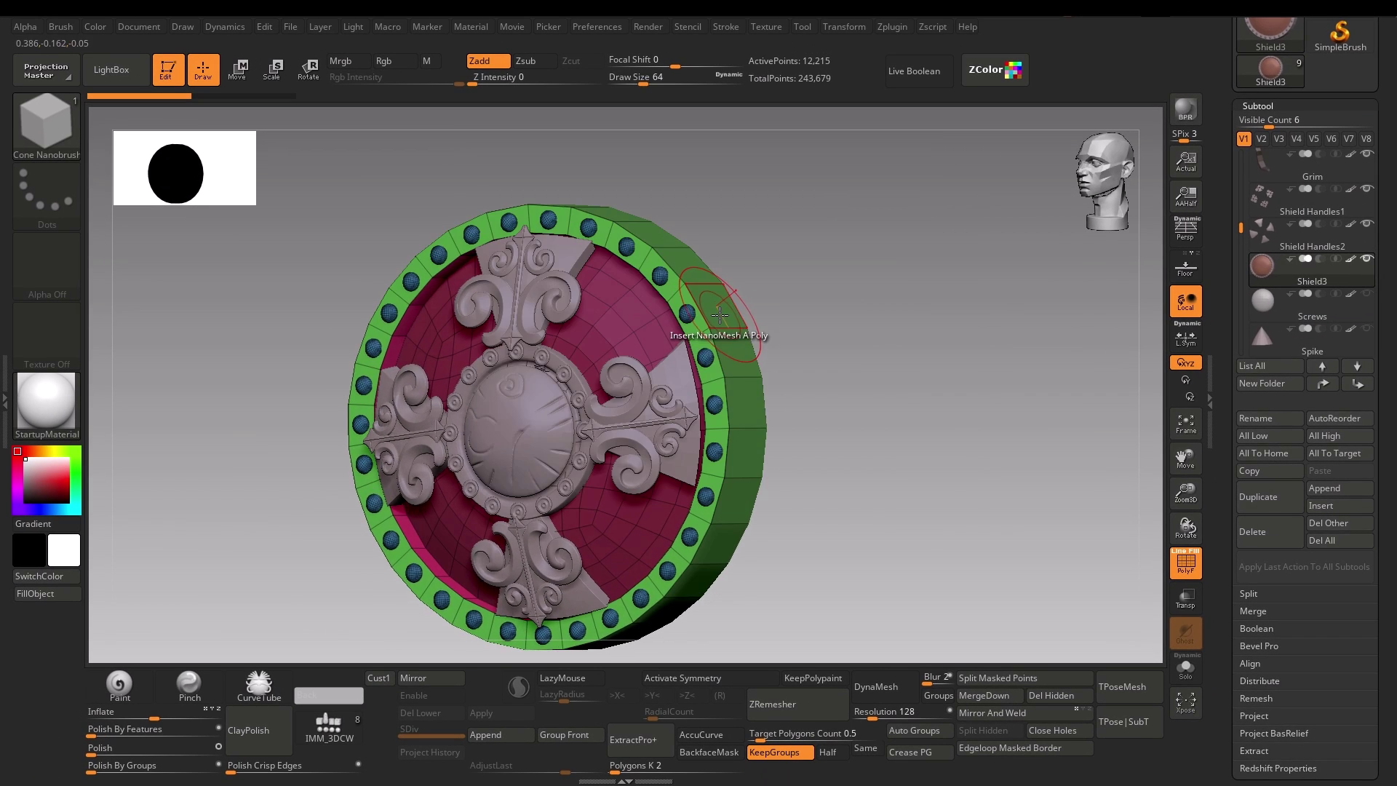
pyautogui.moveTo(720, 314); pyautogui.dragTo(754, 310)
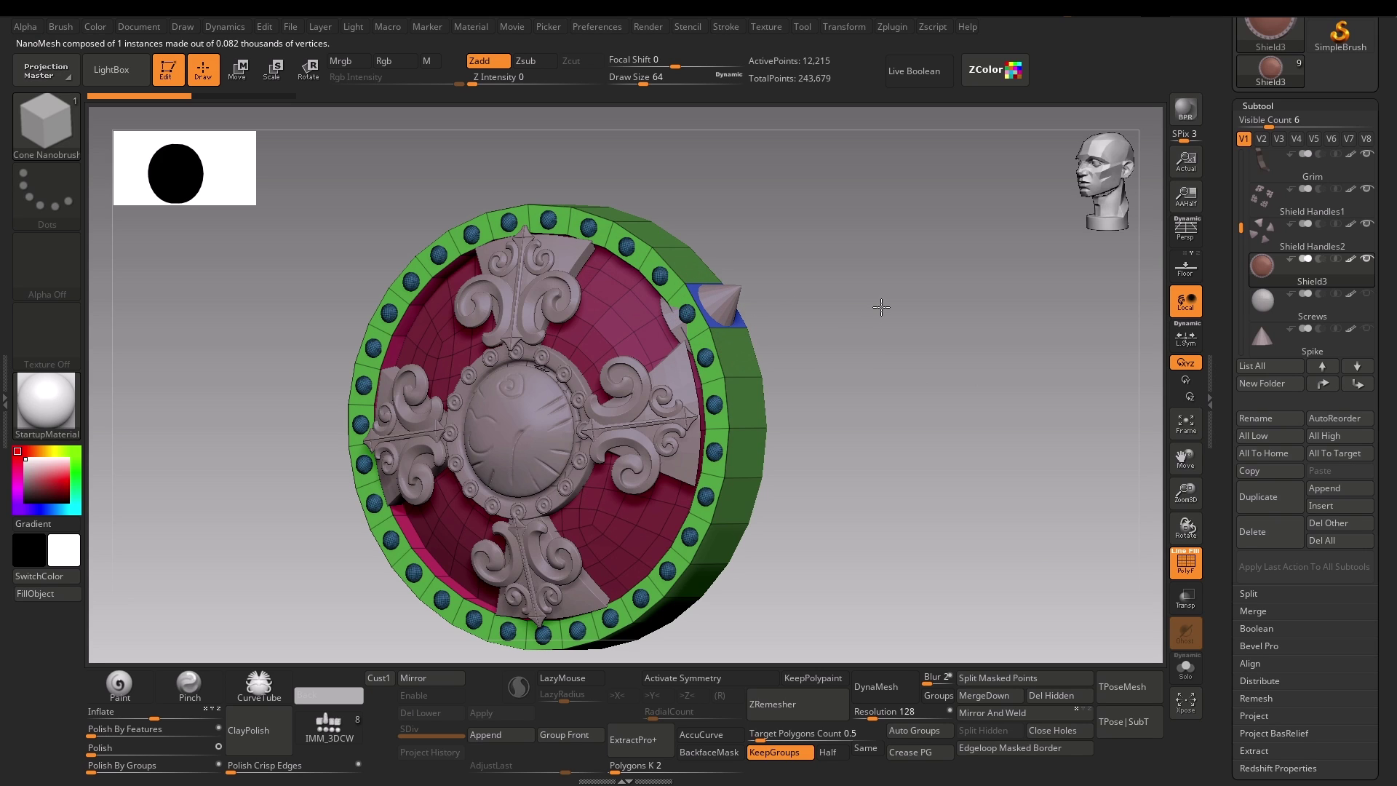
pyautogui.press('space')
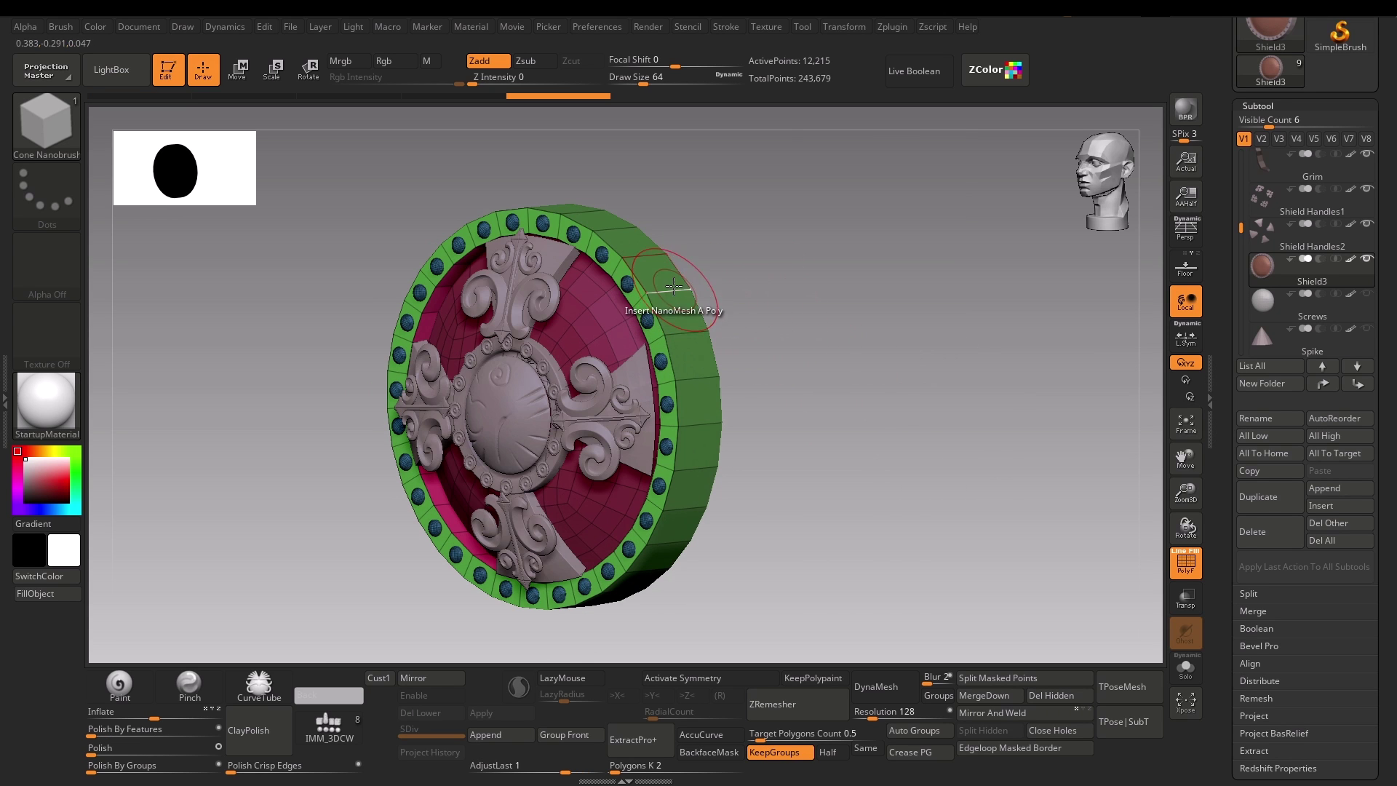
# Step: Set the Insert NanoMesh target to Polygroup All and insert cones on the polygroup around the shield's outer rim
pyautogui.moveTo(812, 343); pyautogui.dragTo(789, 319)
pyautogui.moveTo(995, 277)
pyautogui.mouseDown()
pyautogui.moveTo(886, 352)
pyautogui.moveTo(936, 349)
pyautogui.moveTo(928, 374)
pyautogui.moveTo(1106, 613)
pyautogui.mouseUp()
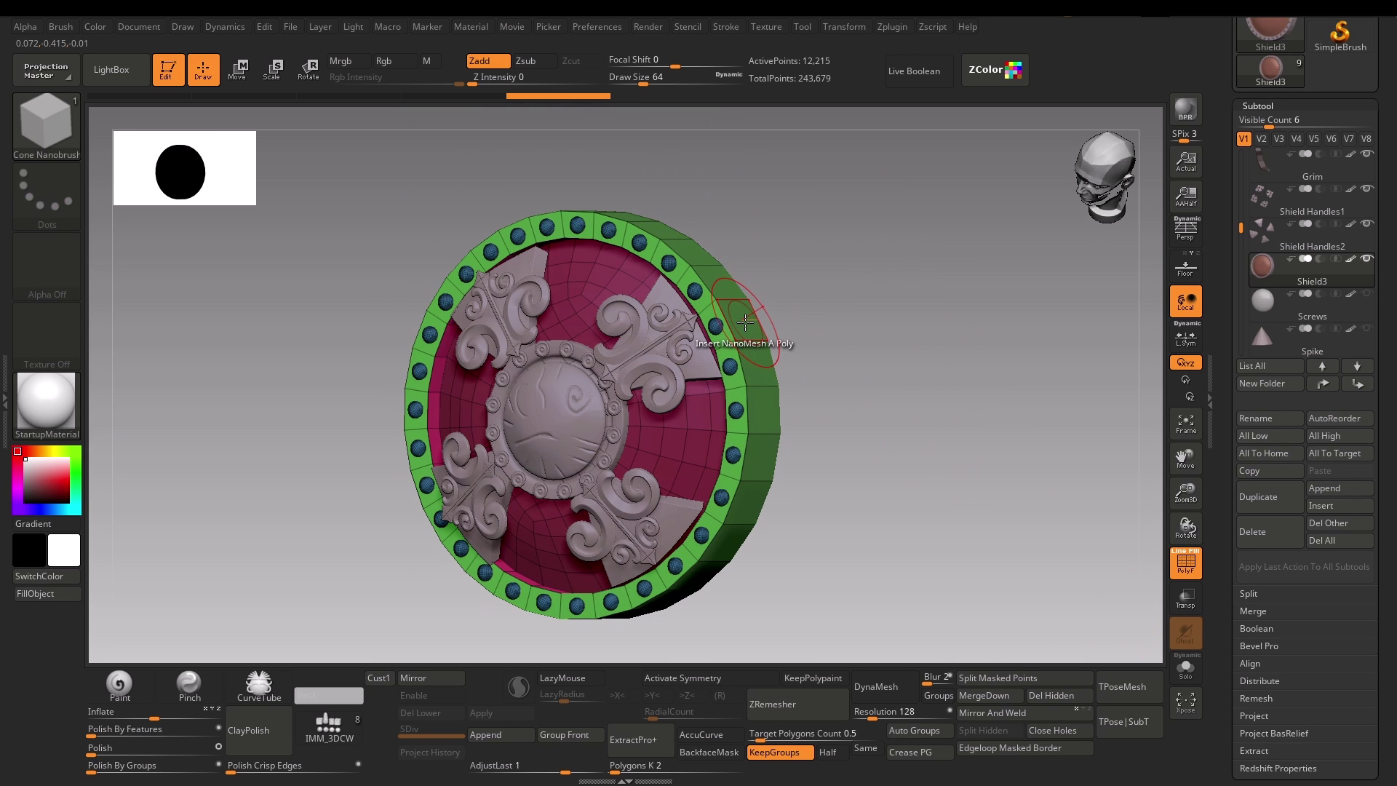
pyautogui.press('space')
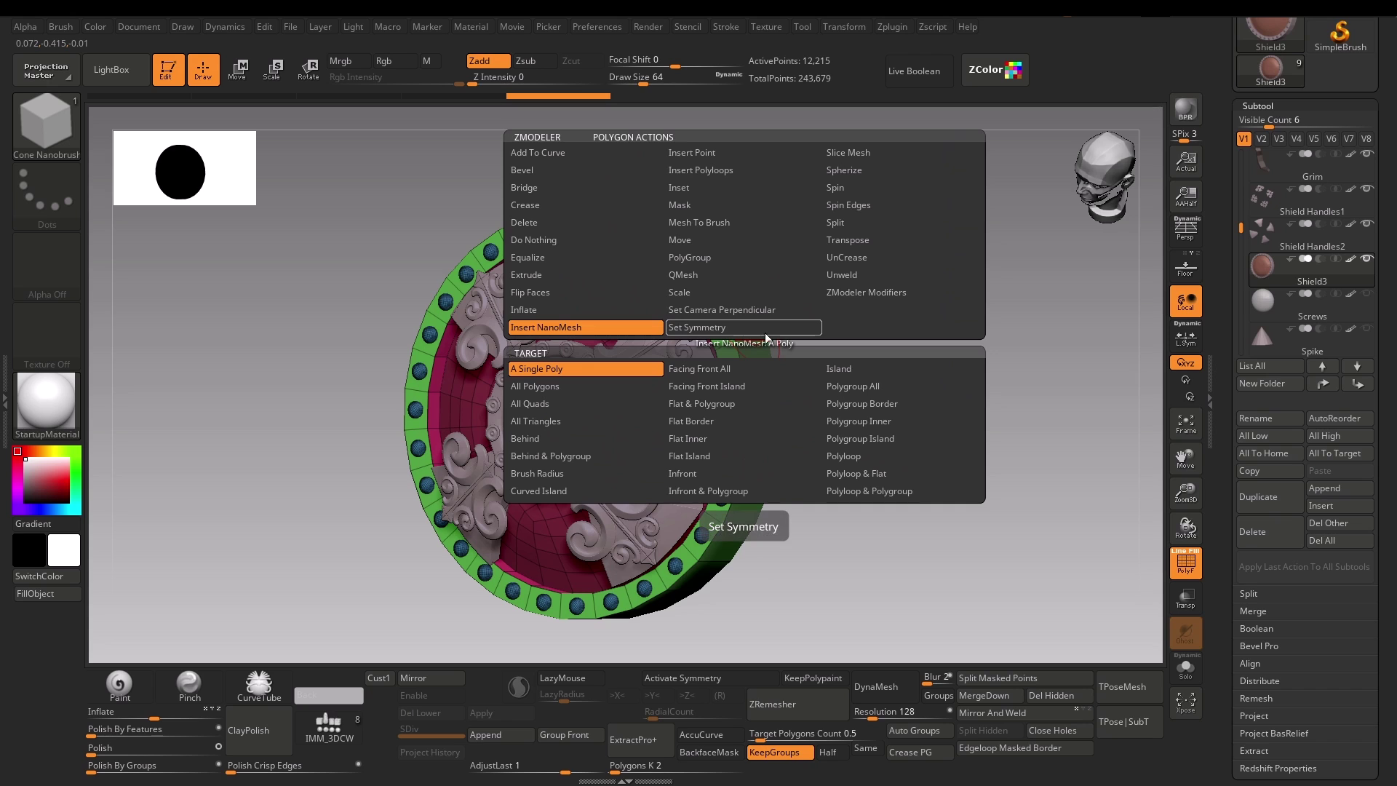
pyautogui.click(859, 390)
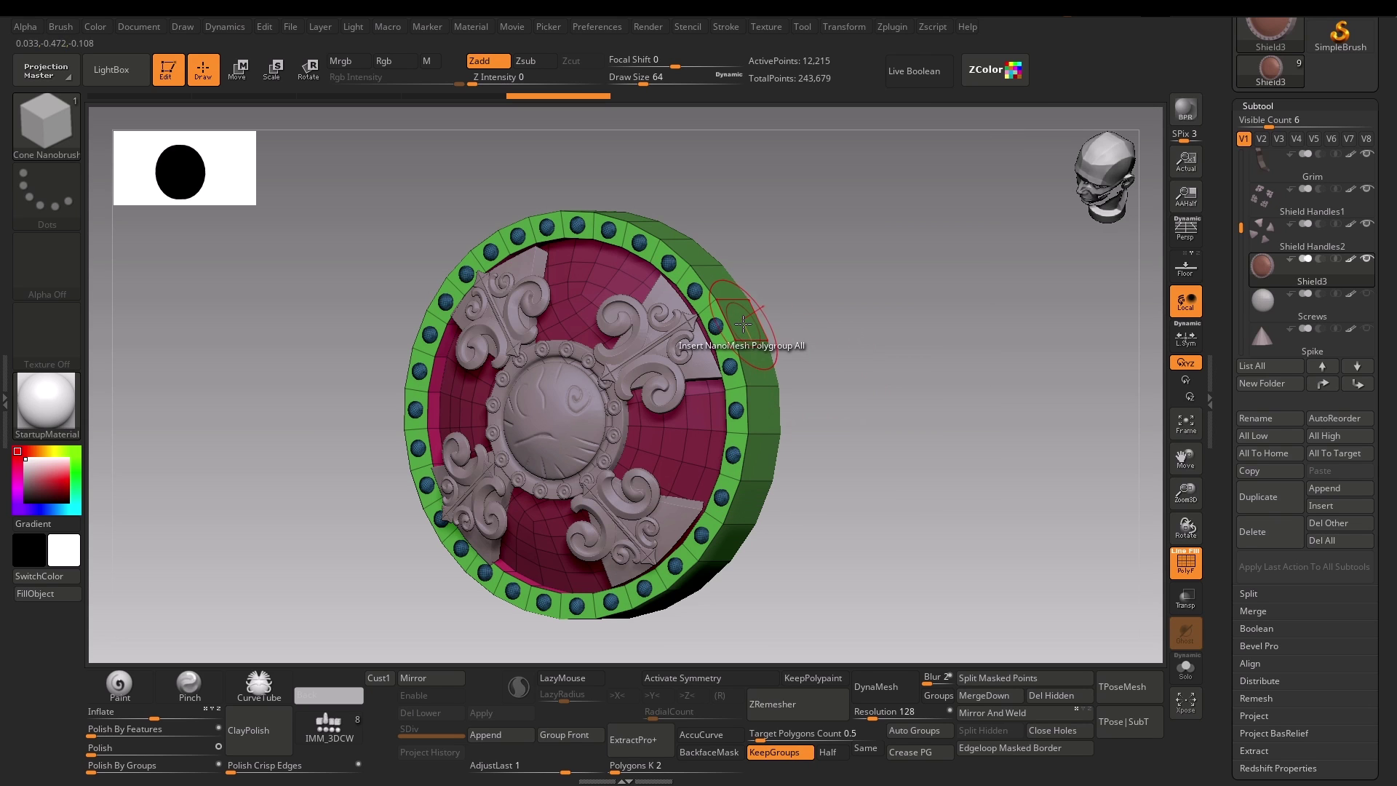
pyautogui.click(767, 321)
pyautogui.moveTo(801, 308)
pyautogui.mouseDown()
pyautogui.moveTo(879, 280)
pyautogui.moveTo(904, 334)
pyautogui.moveTo(553, 349)
pyautogui.mouseUp()
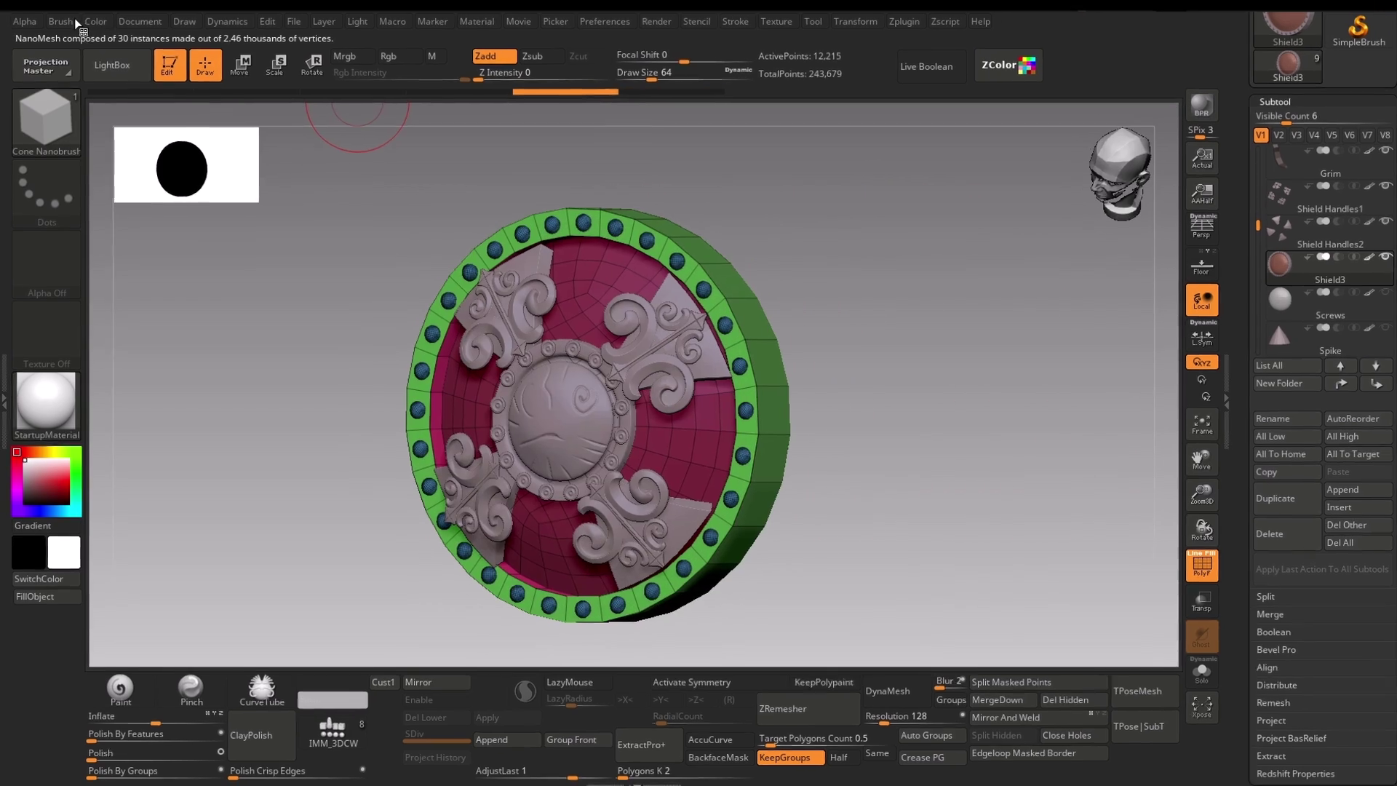
# Step: Adjust the Cone Nanobrush's depth setting so the inserted spikes stand out from the shield's outer rim
pyautogui.click(61, 26)
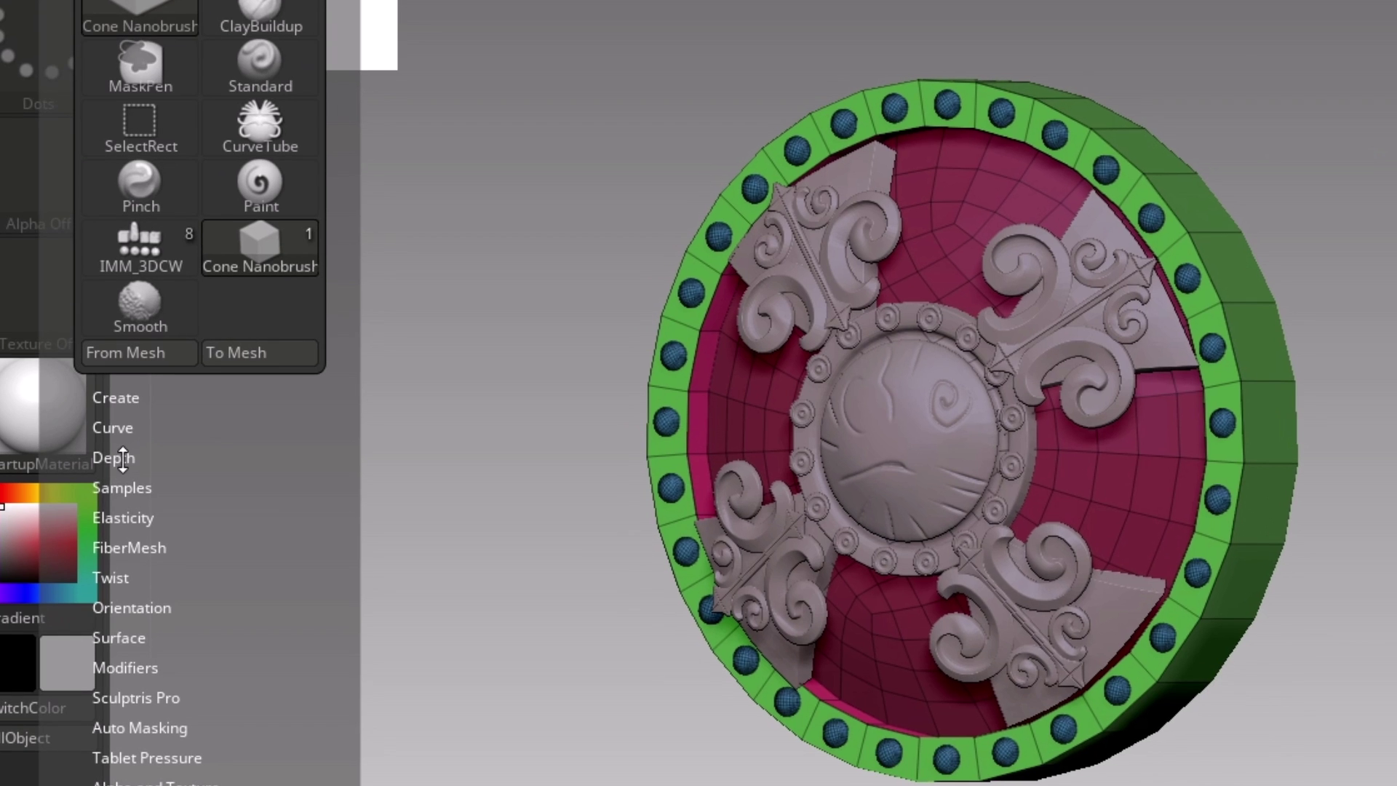
pyautogui.click(123, 458)
pyautogui.moveTo(150, 528); pyautogui.dragTo(166, 503)
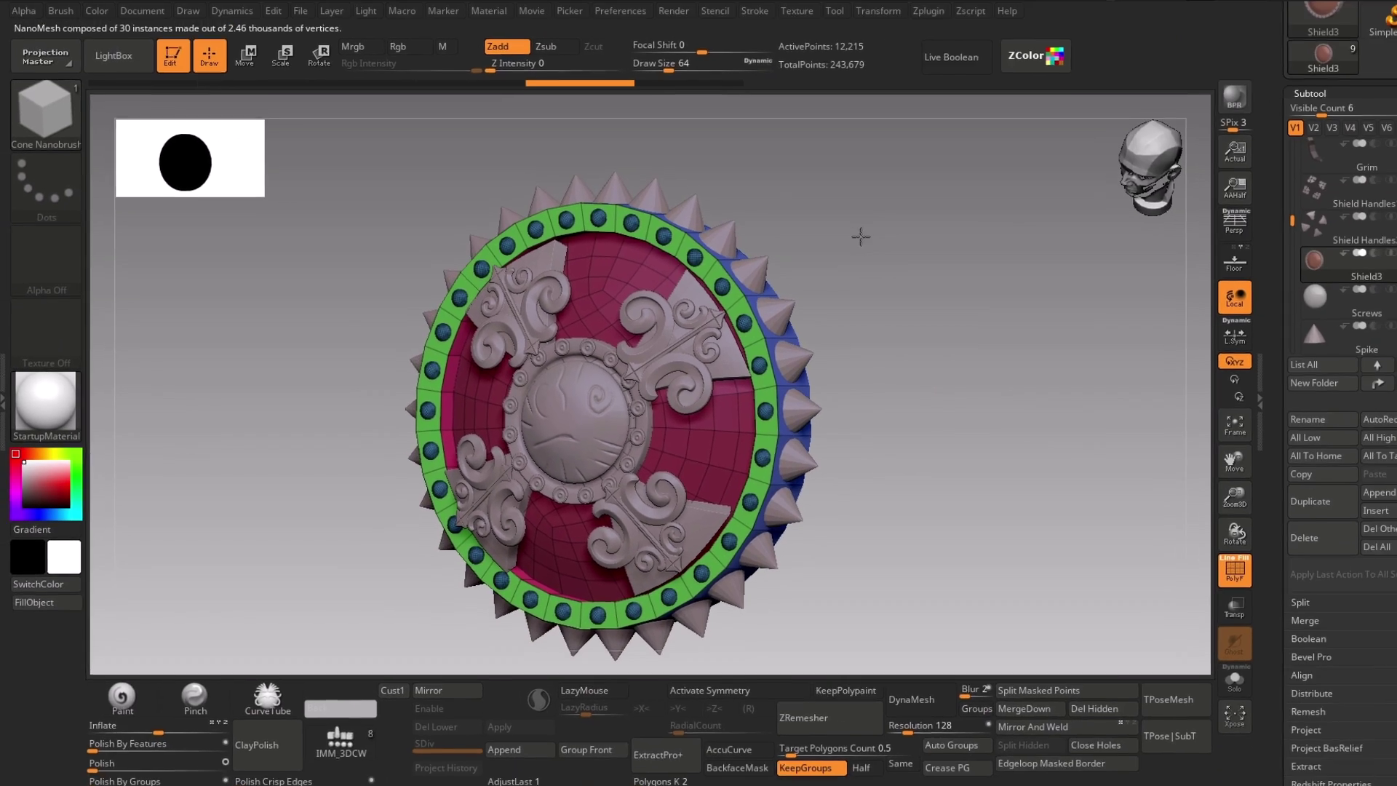
pyautogui.keyDown('shift'); pyautogui.moveTo(861, 234); pyautogui.dragTo(935, 298); pyautogui.keyUp('shift')
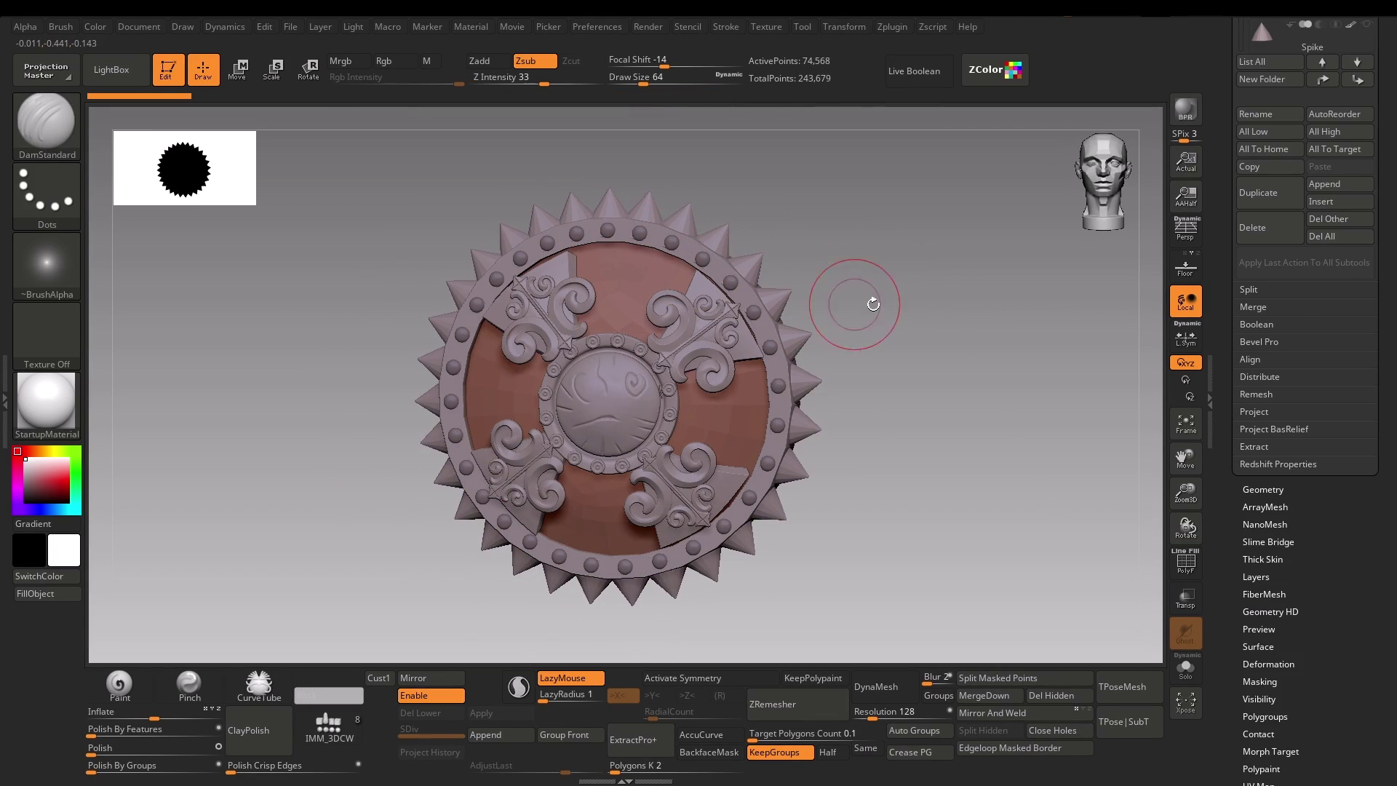
# Step: Open the NanoMesh settings for the spiked shield
pyautogui.keyDown('alt'); pyautogui.moveTo(928, 311); pyautogui.dragTo(698, 331); pyautogui.keyUp('alt')
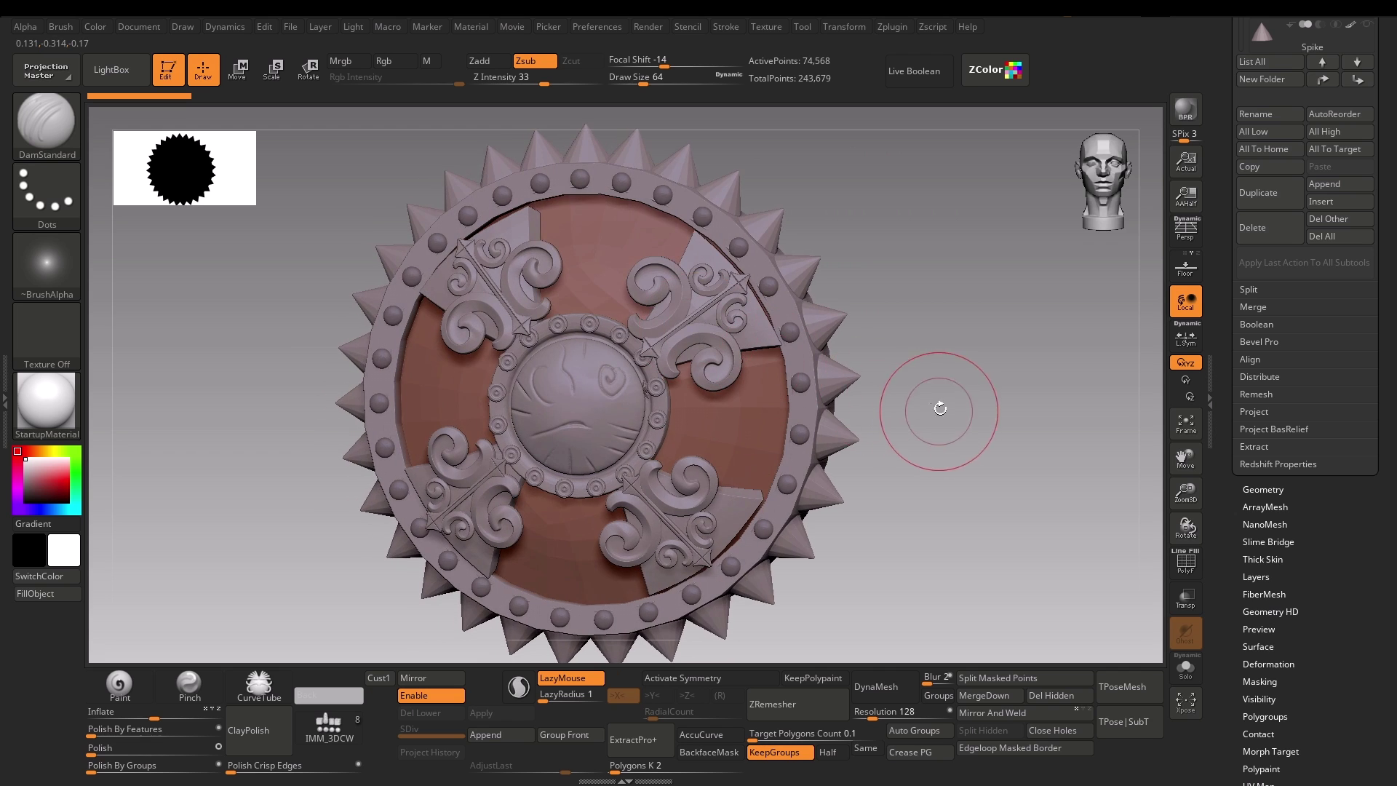
pyautogui.keyDown('alt'); pyautogui.moveTo(940, 408); pyautogui.dragTo(950, 397); pyautogui.keyUp('alt')
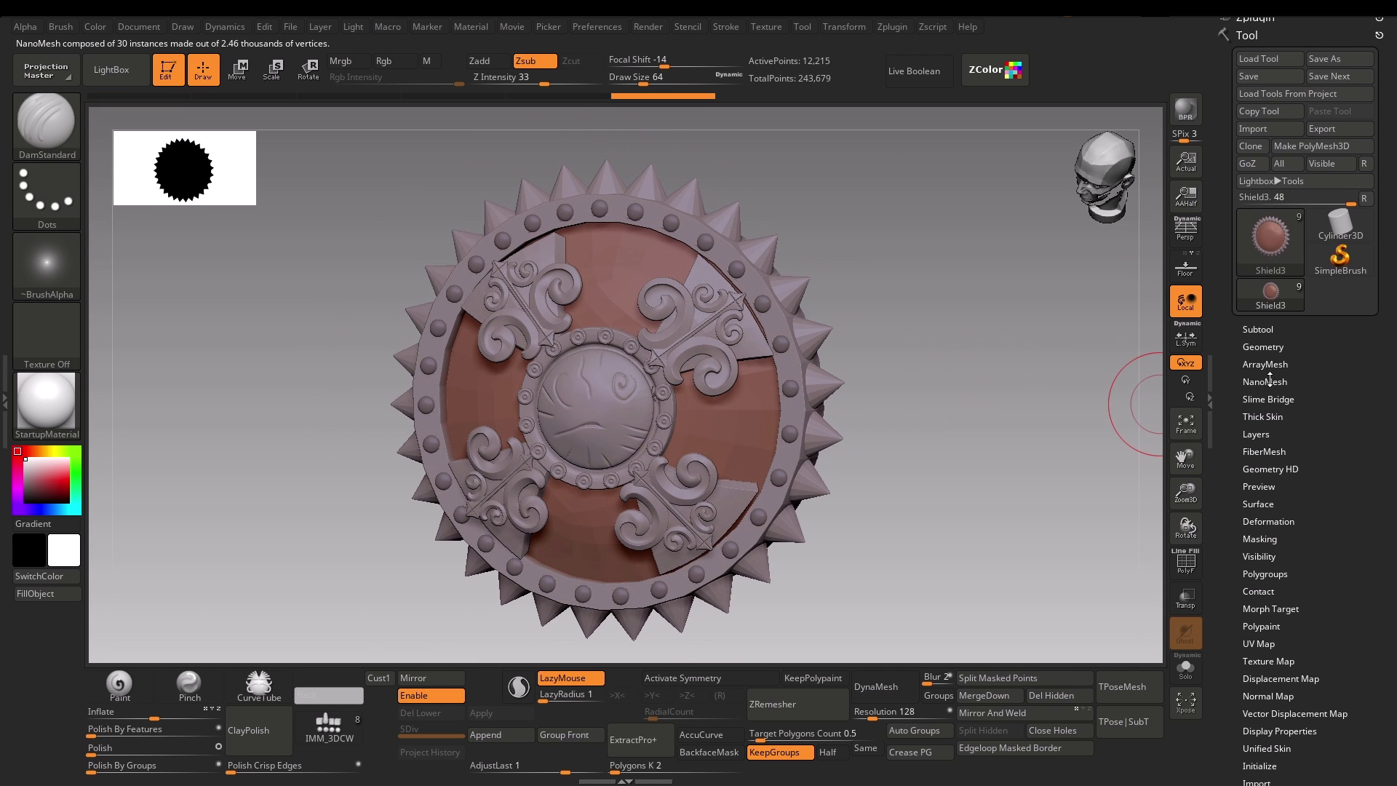
pyautogui.click(1269, 381)
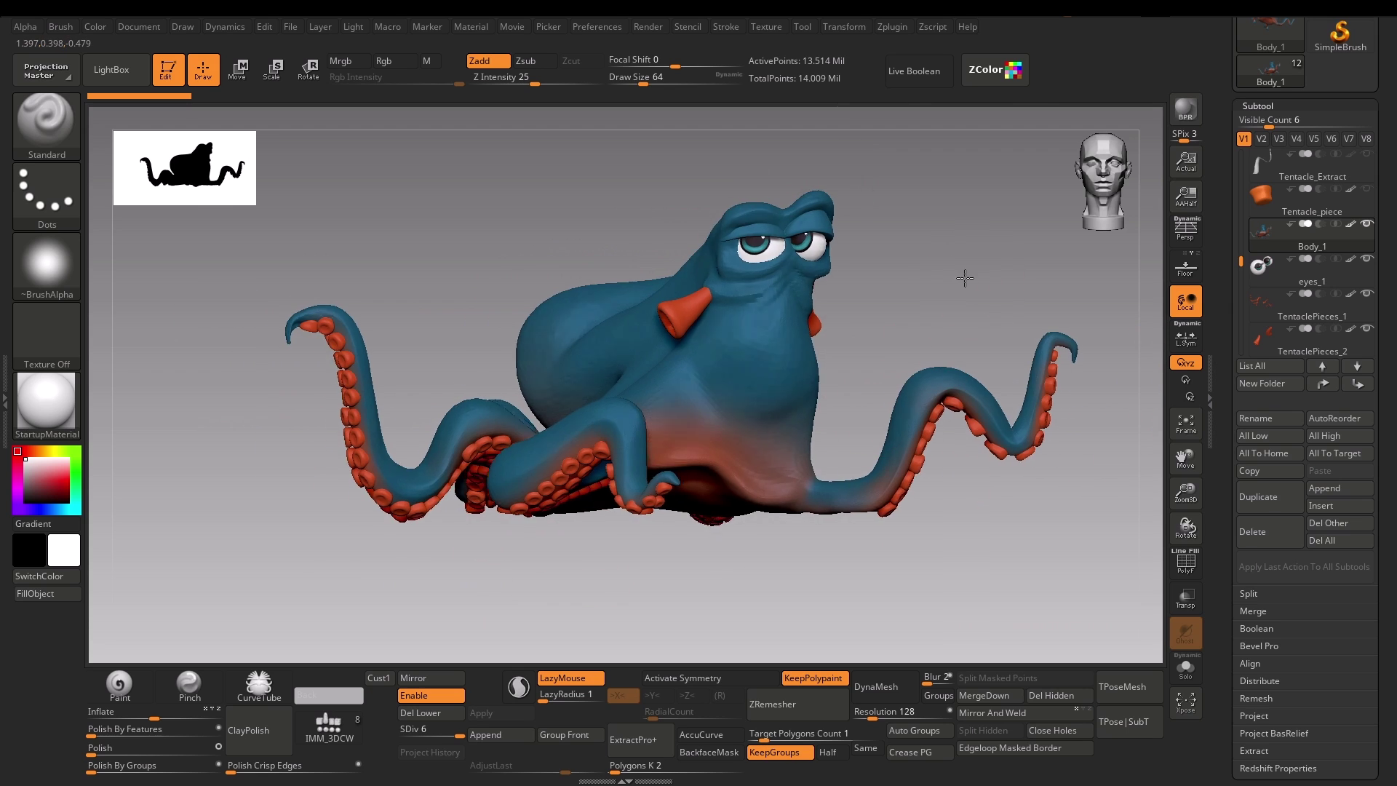
pyautogui.moveTo(963, 277); pyautogui.dragTo(838, 366)
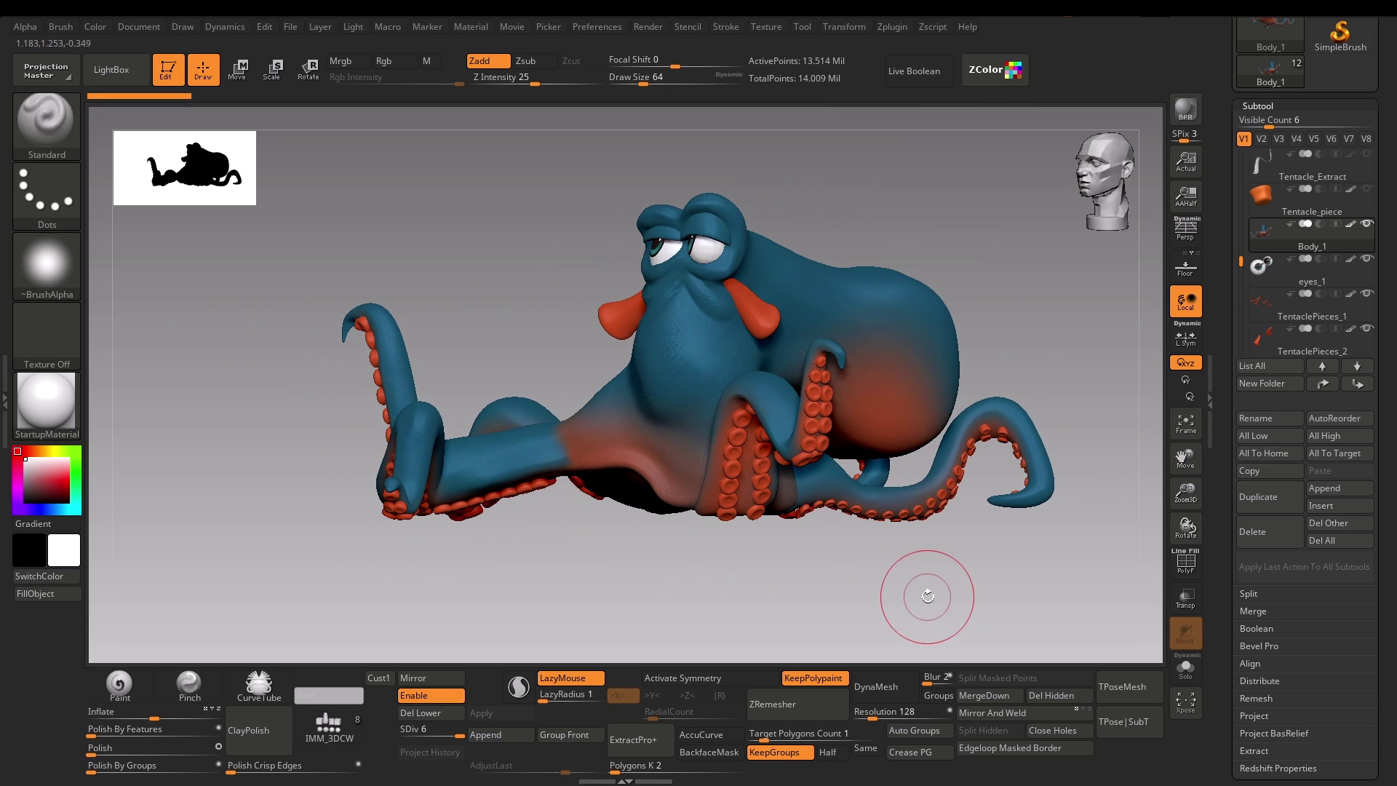
pyautogui.moveTo(928, 597); pyautogui.dragTo(814, 568)
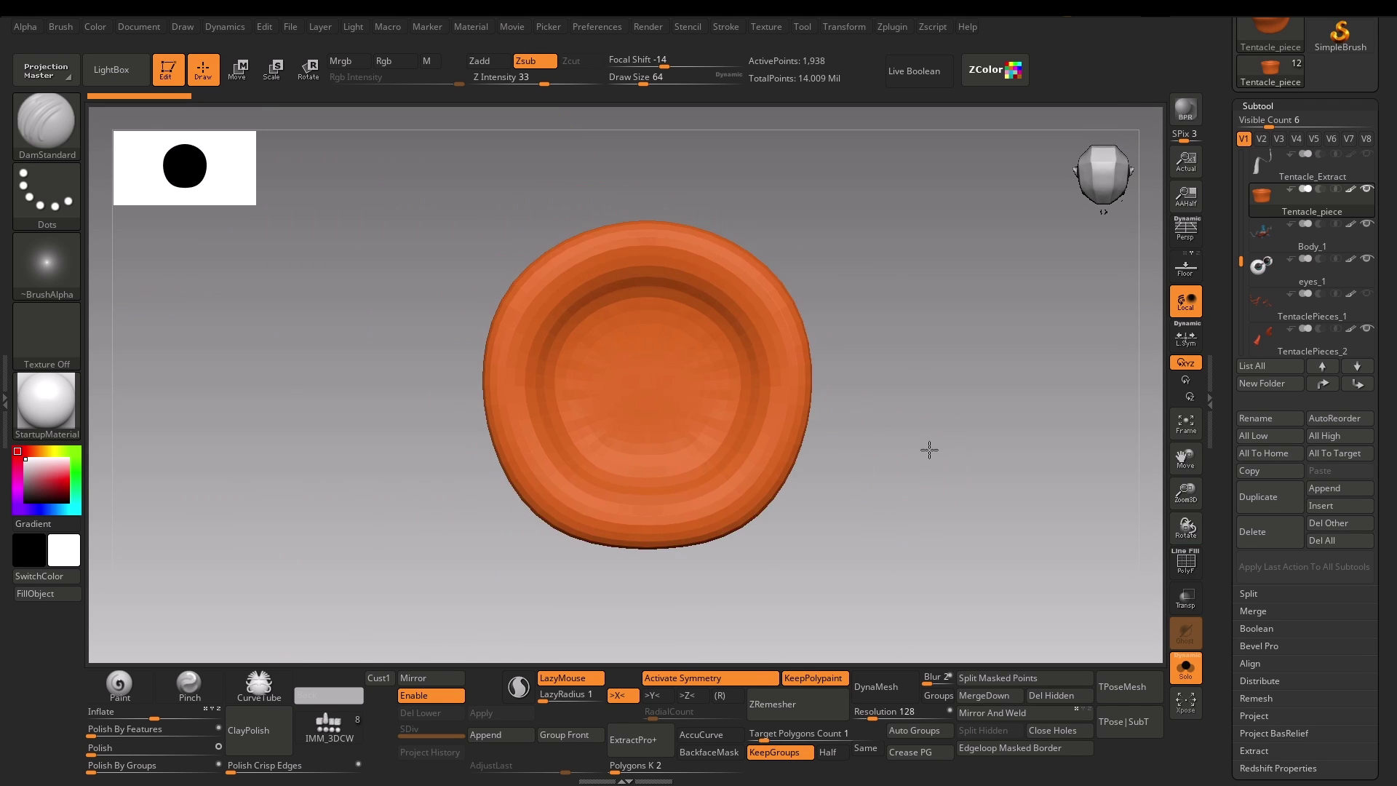
# Step: Create a new InsertMesh brush from the isolated orange Tentacle_piece sucker seen straight from its open end
pyautogui.press('b')
pyautogui.click(538, 752)
pyautogui.click(621, 268)
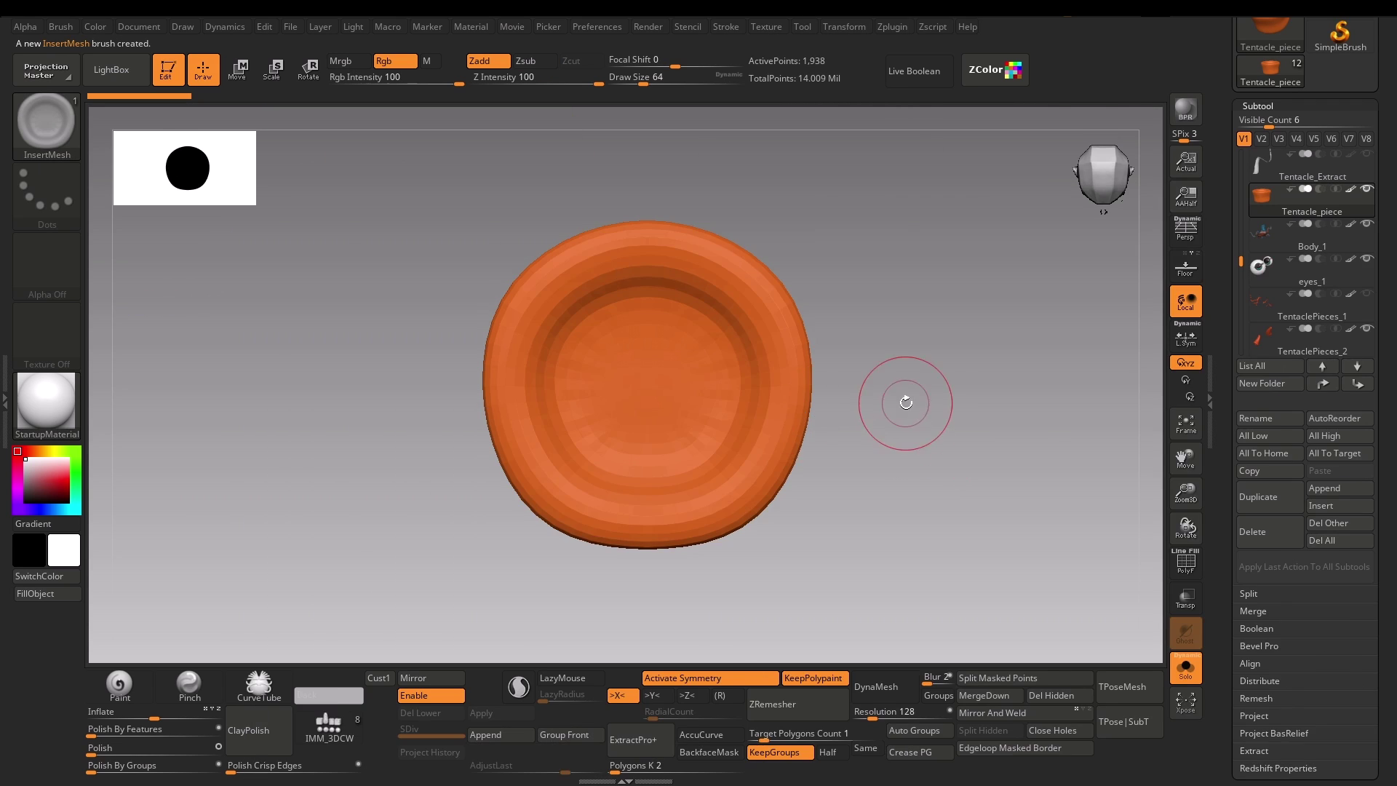
pyautogui.press('b')
pyautogui.click(1062, 677)
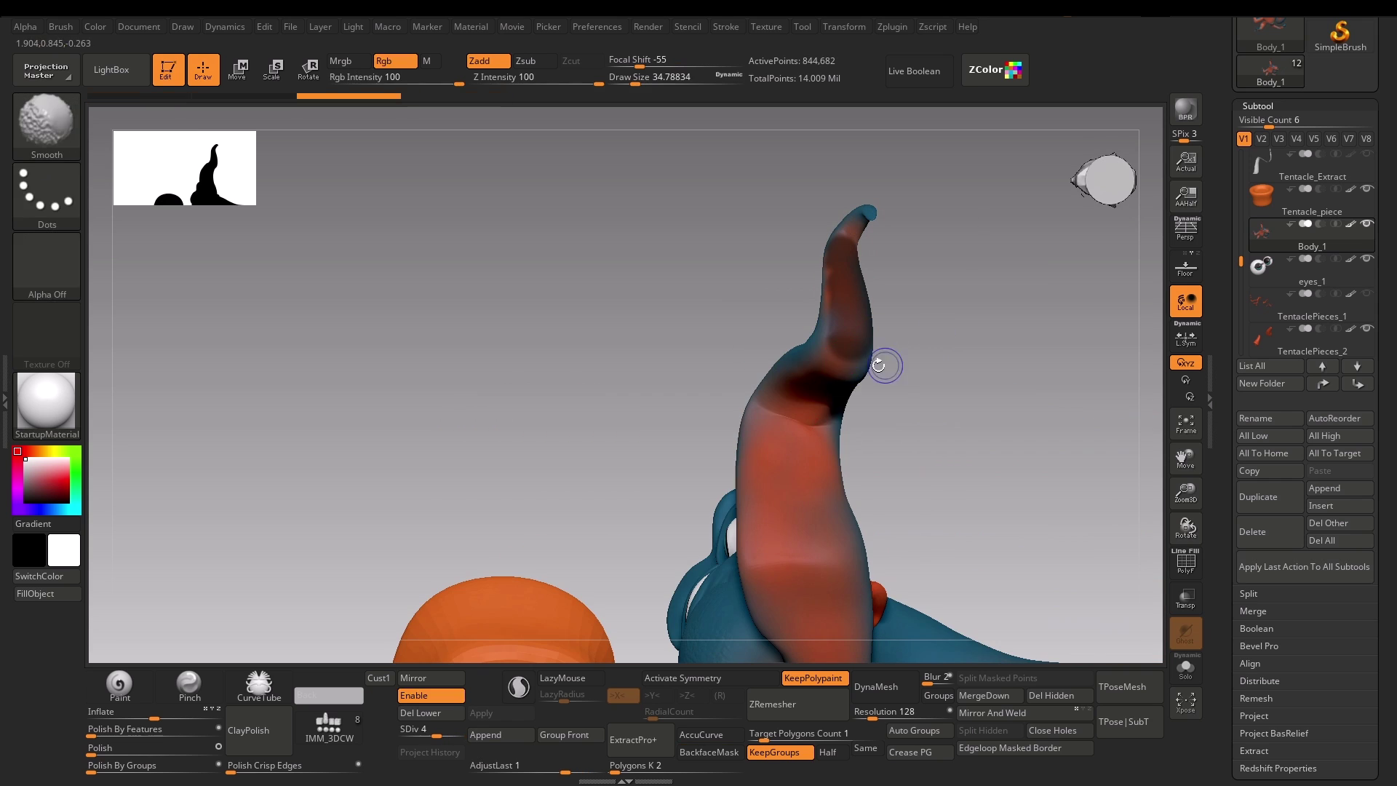
# Step: Mask the underside of the octopus's raised tentacle and extract it with S Smt 0 and Thick 0.001
pyautogui.keyDown('ctrl'); pyautogui.moveTo(866, 349); pyautogui.dragTo(805, 397); pyautogui.keyUp('ctrl')
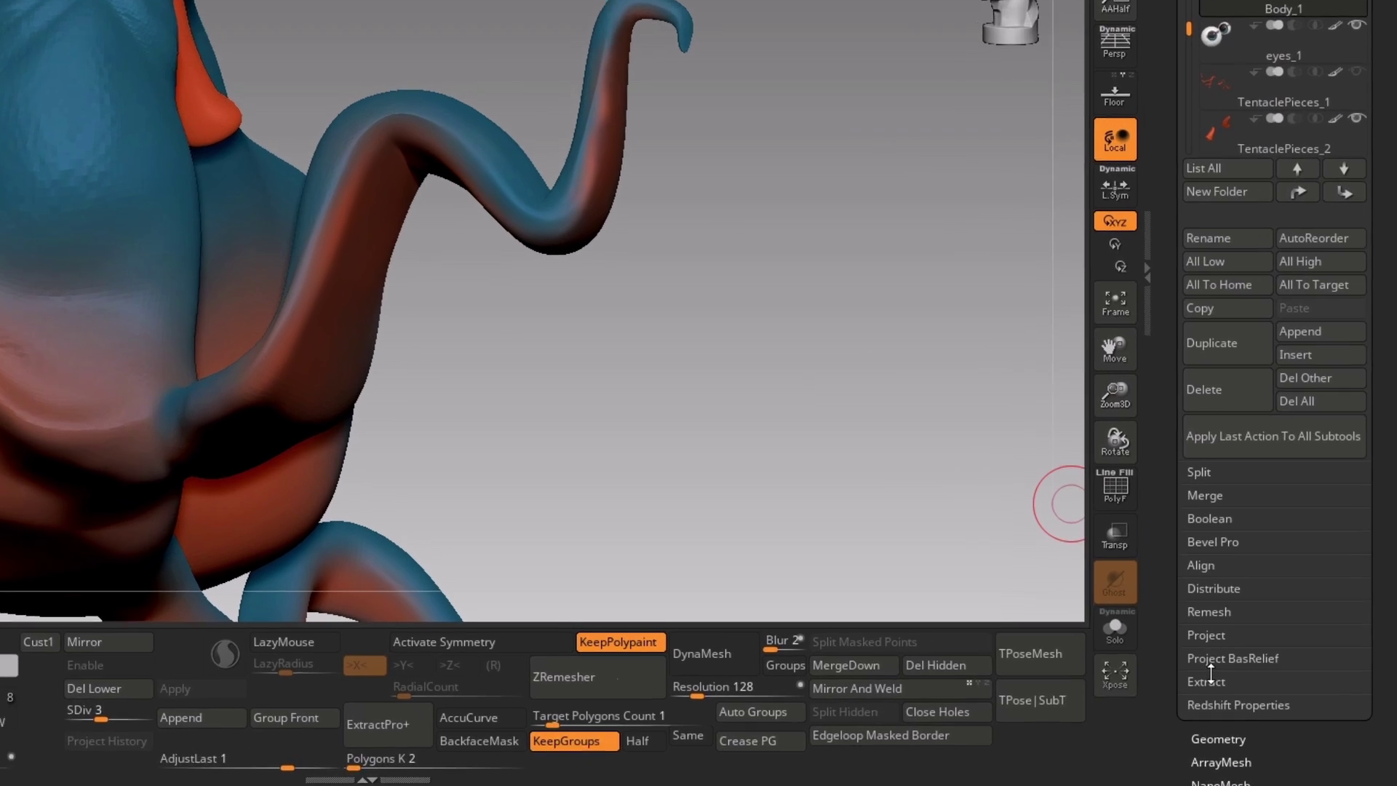
pyautogui.click(1254, 707)
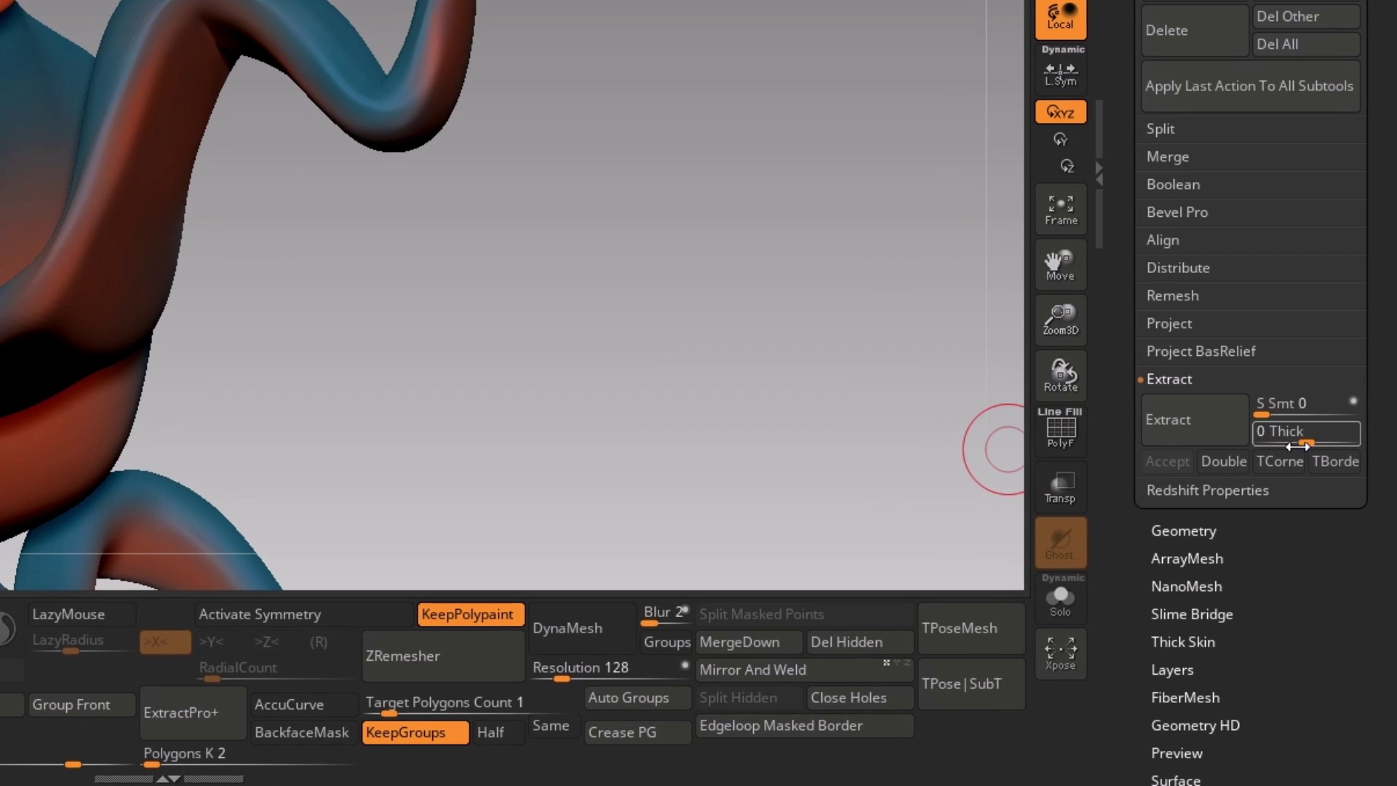
pyautogui.moveTo(1307, 441); pyautogui.dragTo(1309, 441)
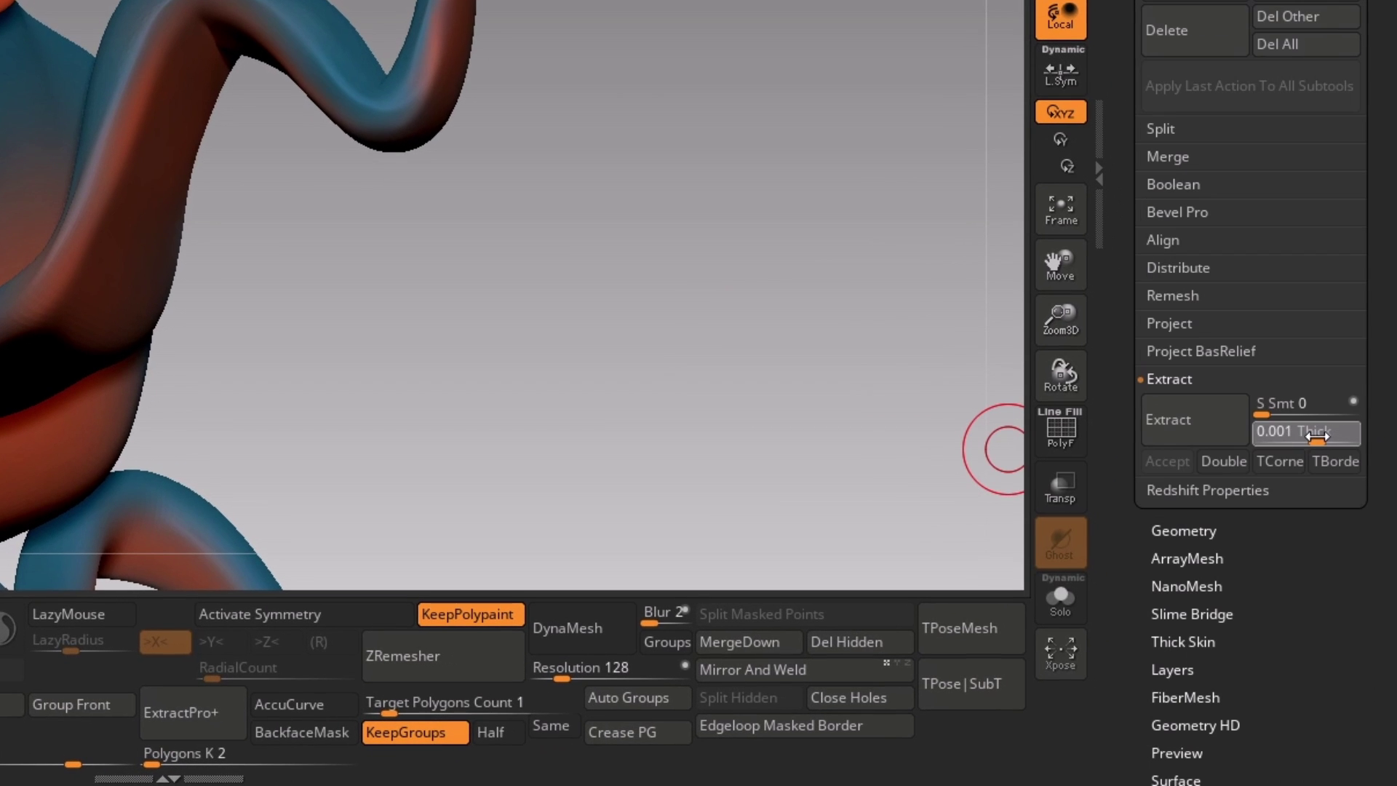
pyautogui.click(1193, 425)
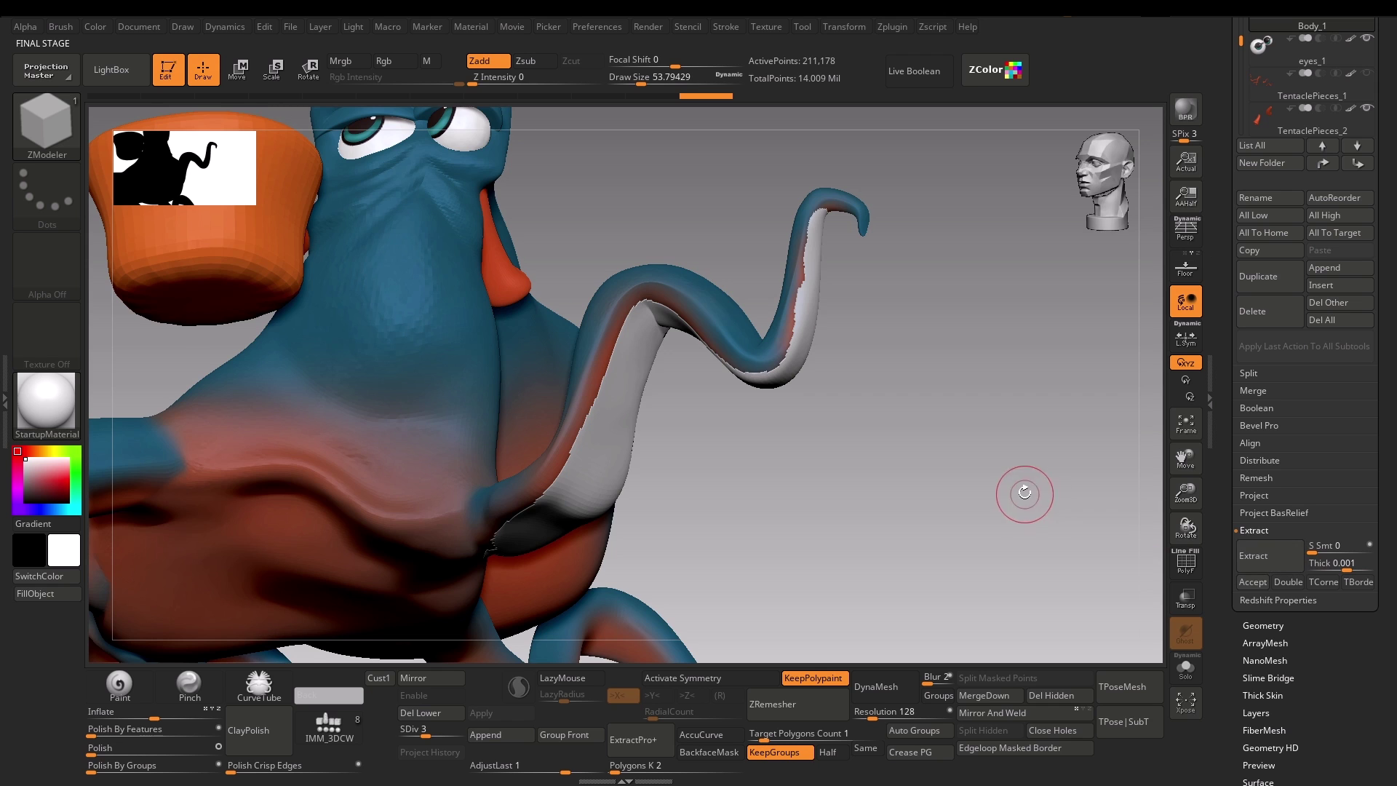
# Step: Accept the extracted tentacle strip as a subtool and ZRemesh it with KeepGroups and Half enabled
pyautogui.moveTo(1025, 492); pyautogui.dragTo(1011, 452)
pyautogui.click(1261, 559)
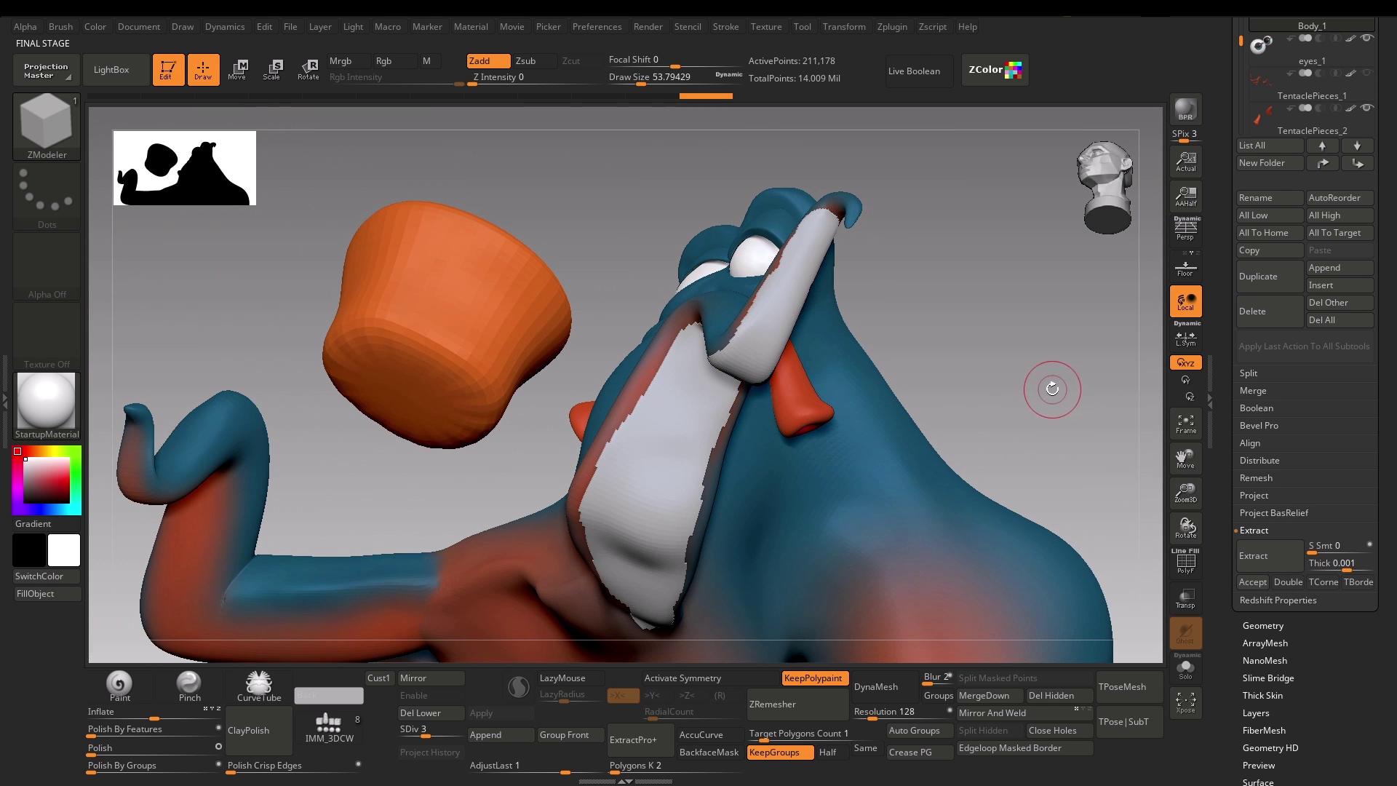
pyautogui.moveTo(1052, 388); pyautogui.dragTo(1154, 473)
pyautogui.click(1261, 582)
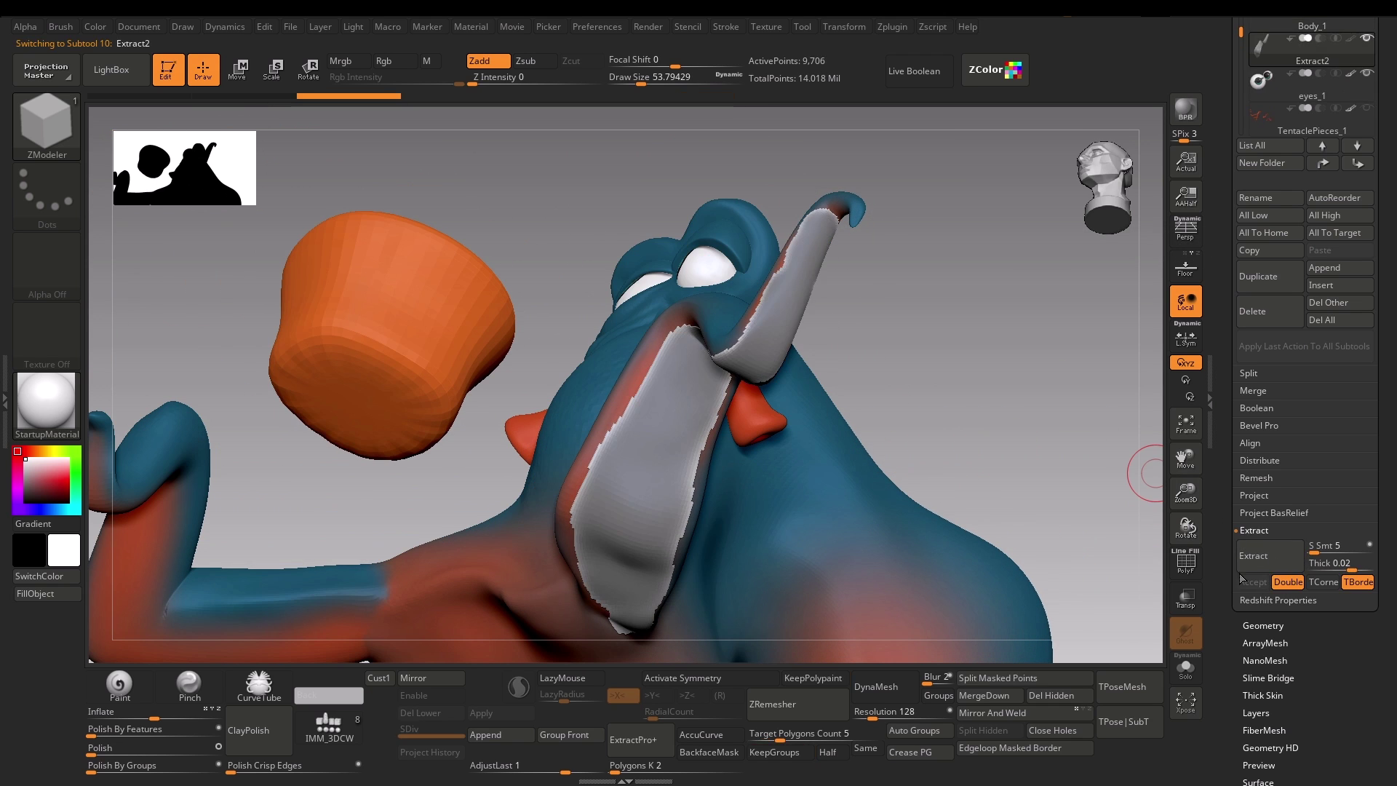
pyautogui.moveTo(822, 197); pyautogui.dragTo(844, 648)
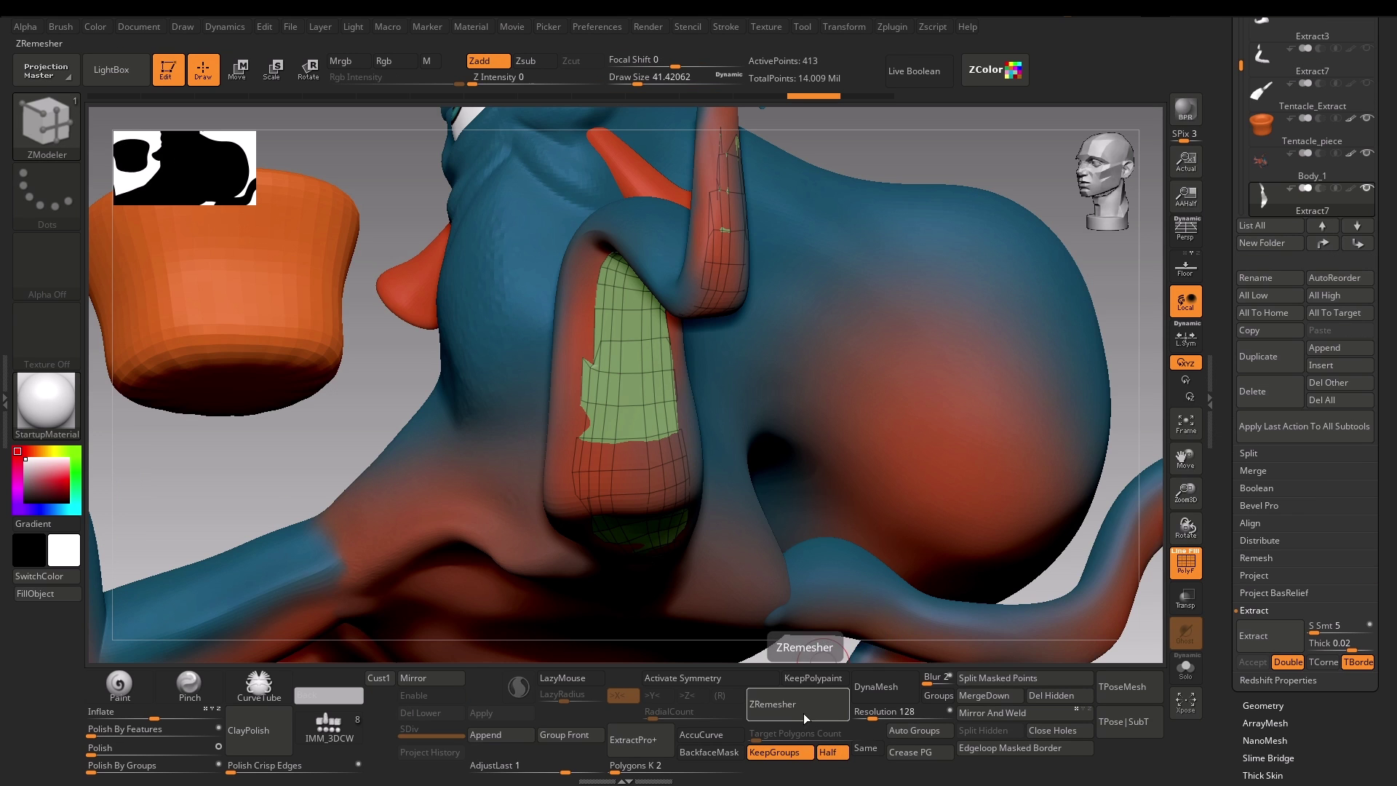
pyautogui.click(797, 706)
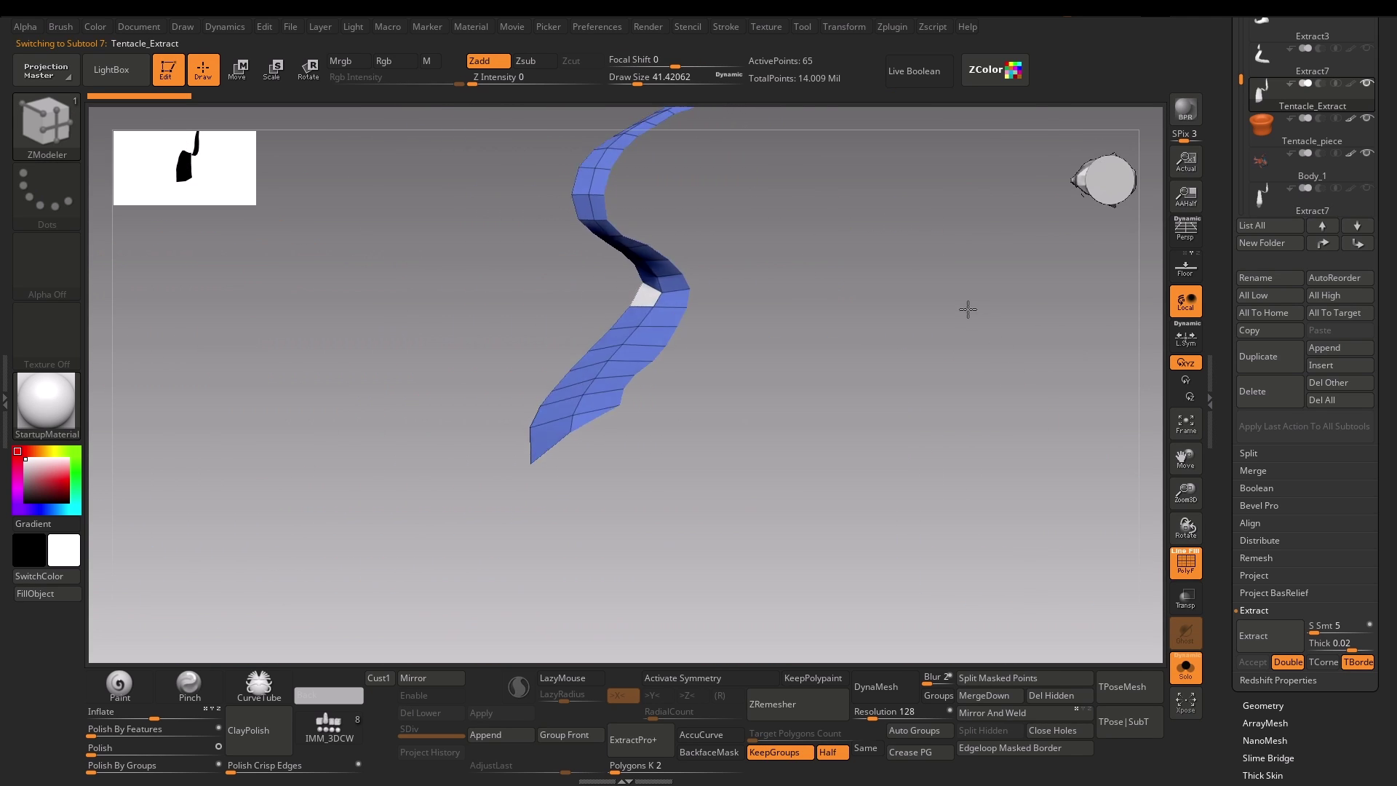
# Step: Insert the sucker as a NanoMesh over the remeshed tentacle strip using ZModeler's Insert NanoMesh with Polygroup All, scale the suckers up and hide the polyframe
pyautogui.press('b')
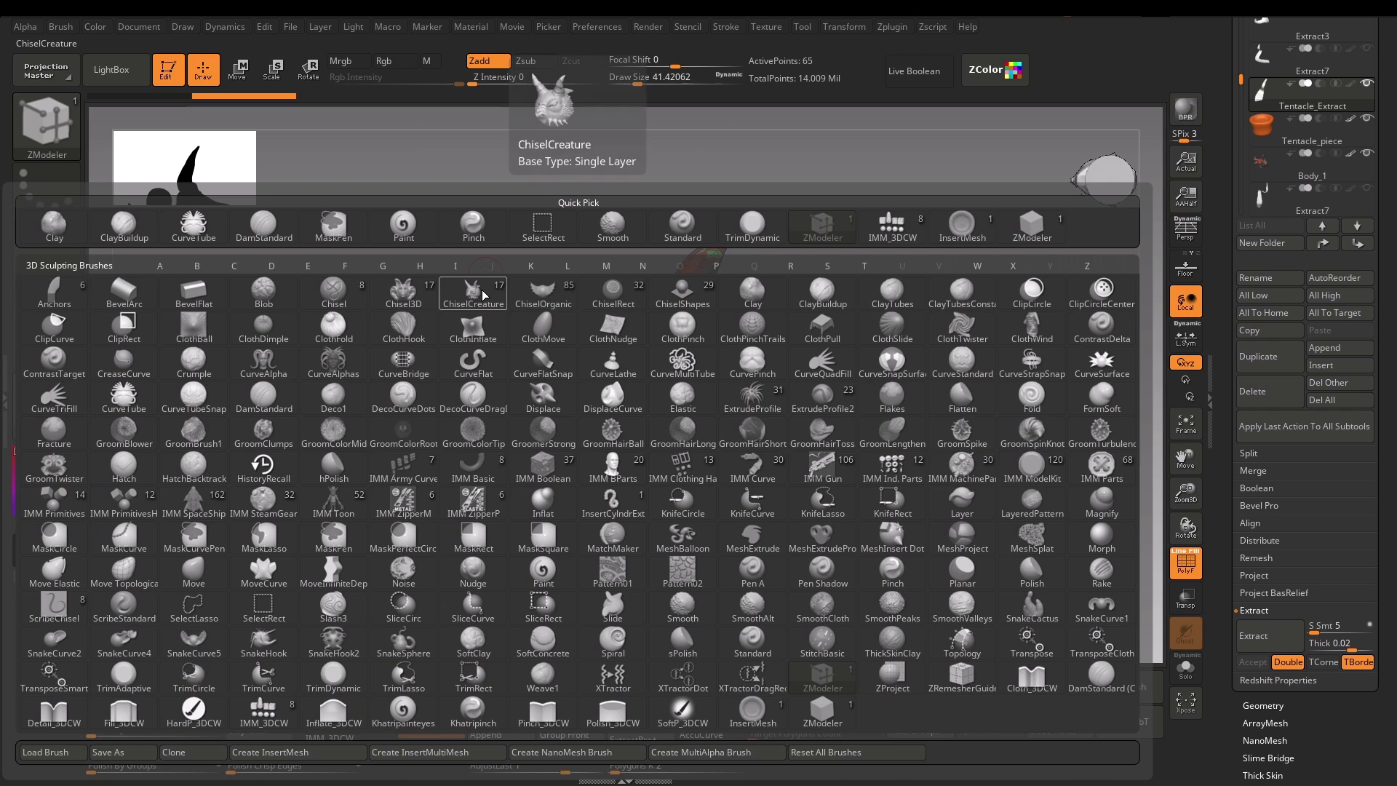
pyautogui.click(1029, 229)
pyautogui.moveTo(891, 256); pyautogui.dragTo(738, 400)
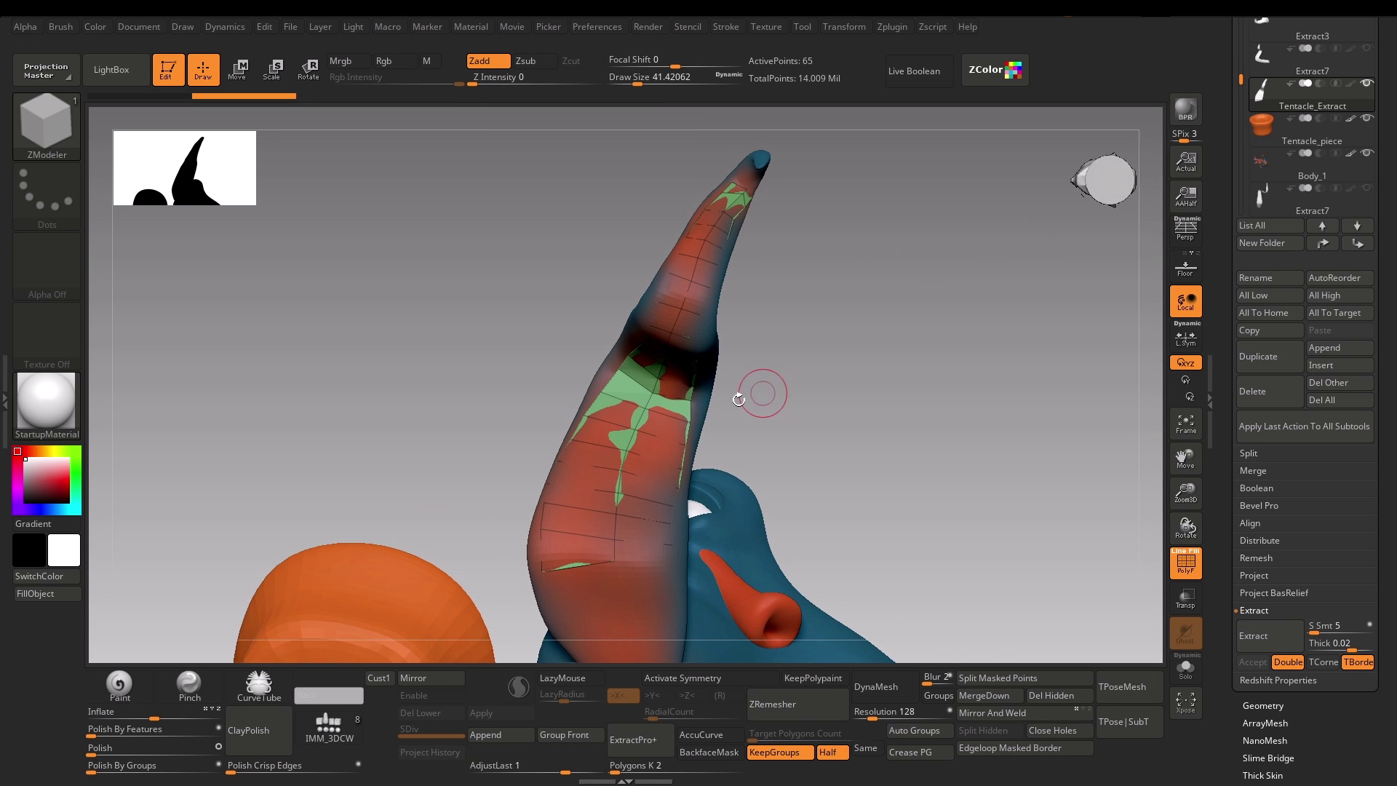
pyautogui.press('space')
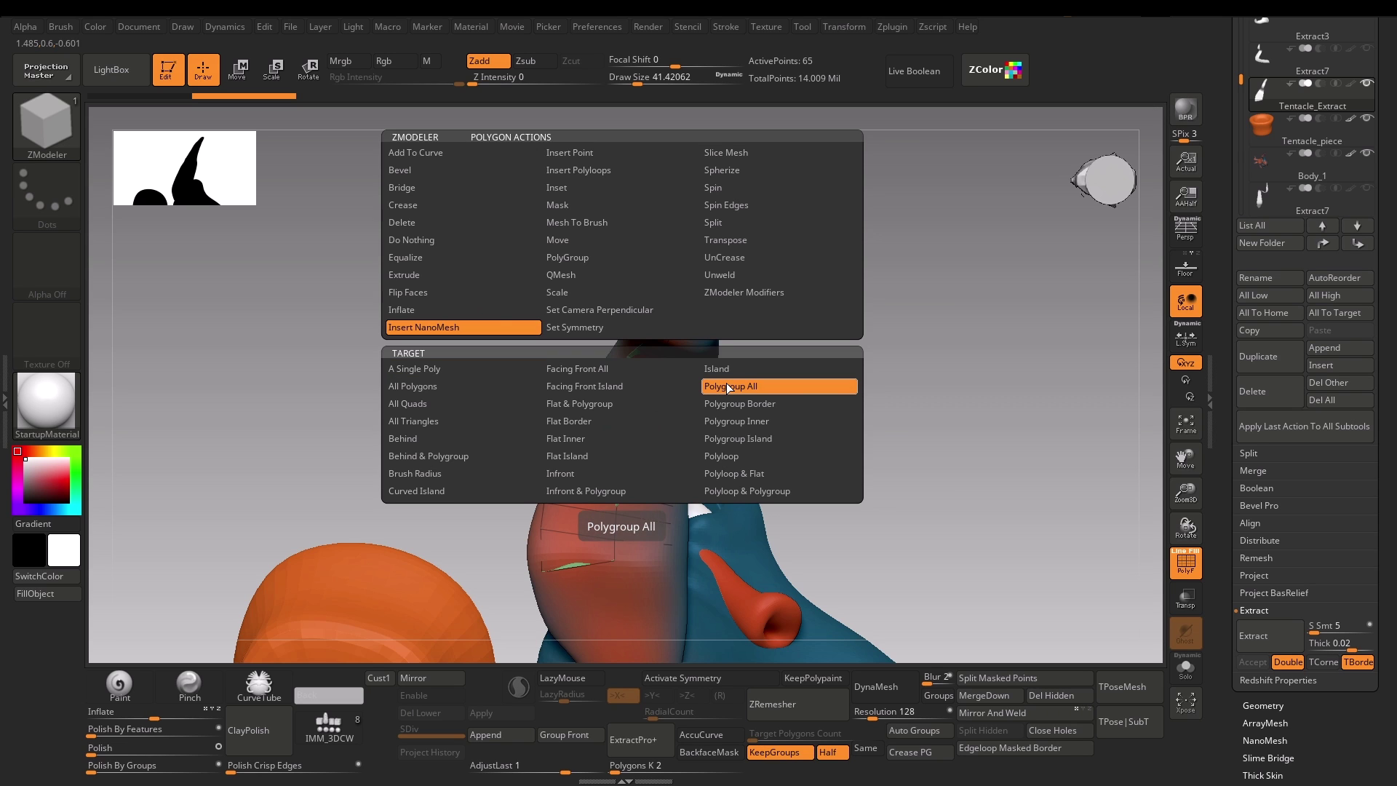
pyautogui.click(630, 403)
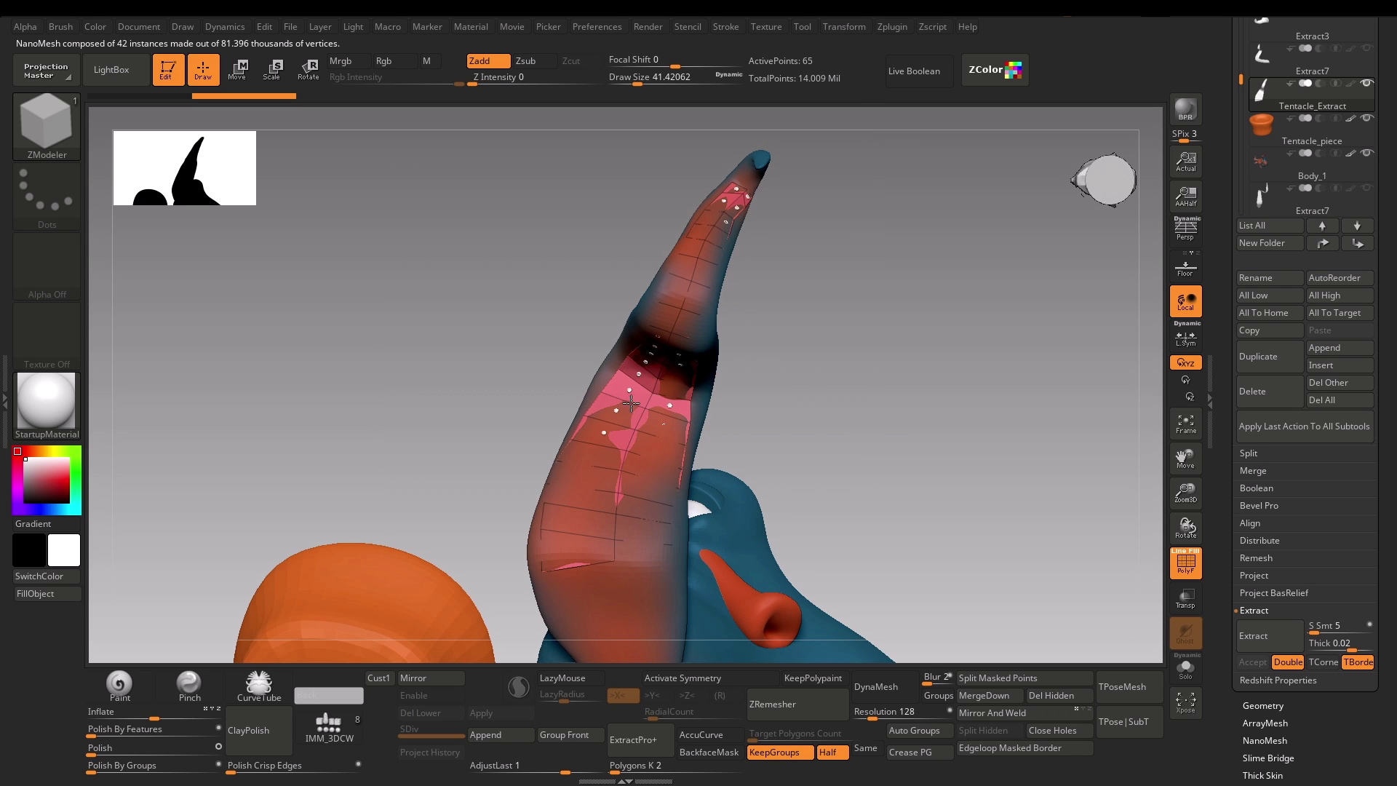
pyautogui.moveTo(638, 420); pyautogui.dragTo(675, 457)
pyautogui.moveTo(837, 407); pyautogui.dragTo(914, 315)
pyautogui.hotkey('shift', 'f')
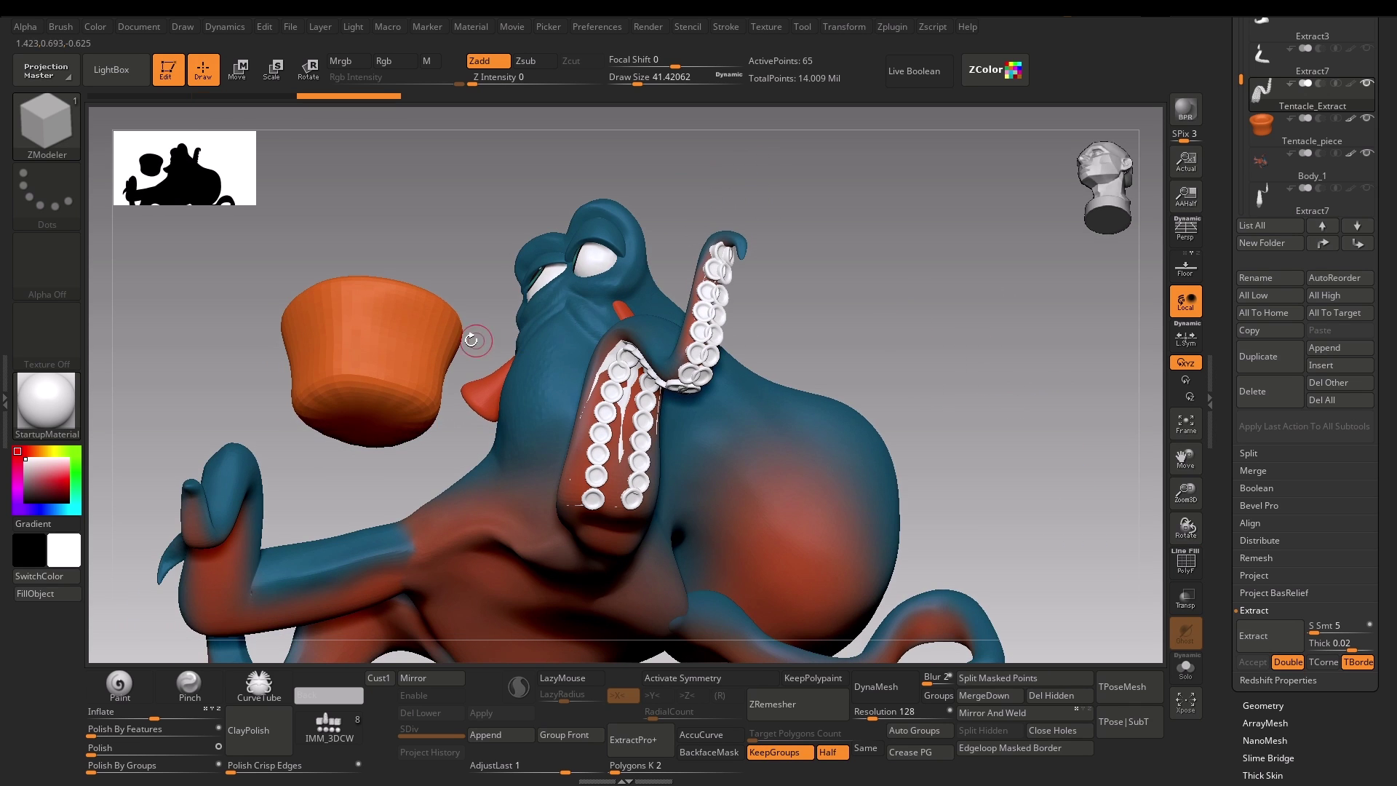
# Step: Sample the orange colour of the large sucker piece for the tentacle strip and undo the white sucker insertion
pyautogui.press('c')
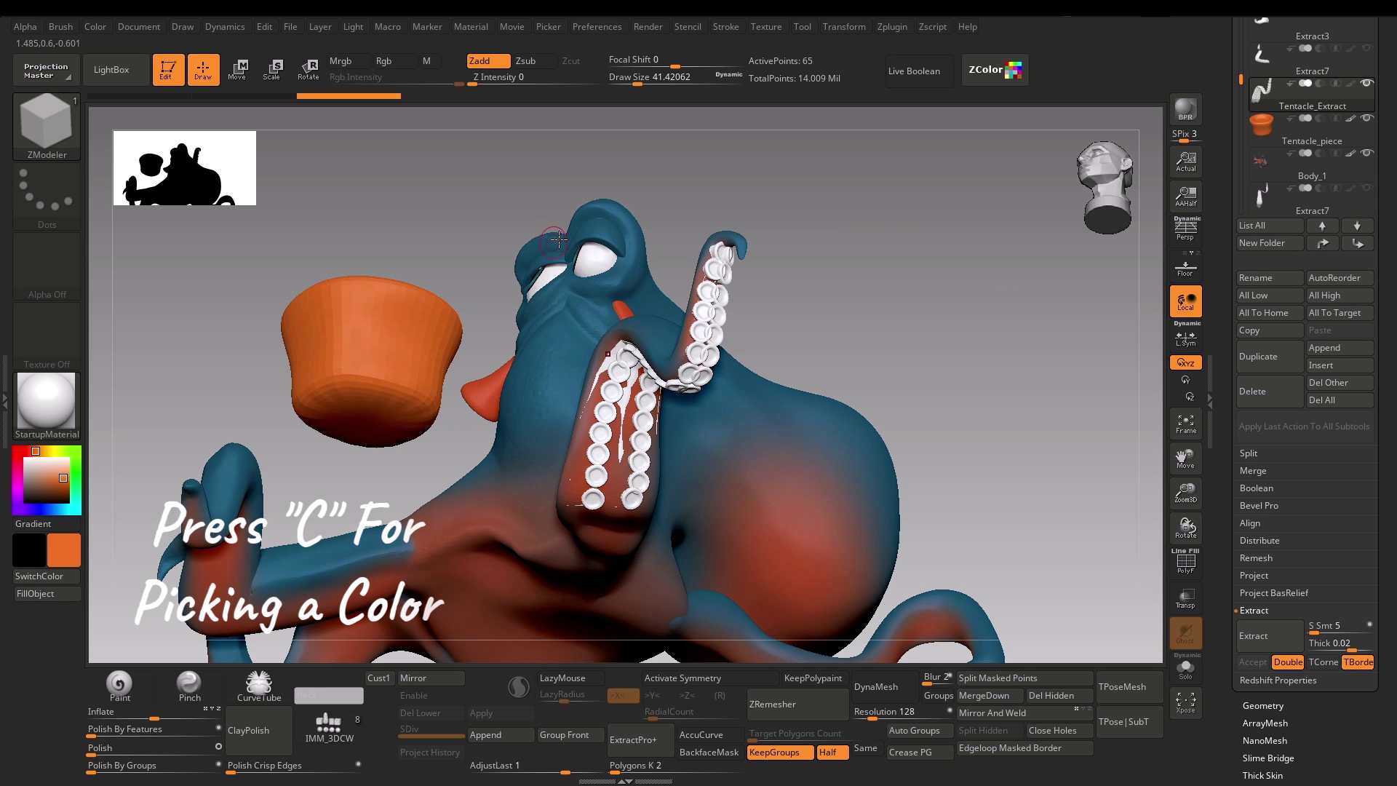
pyautogui.moveTo(806, 201)
pyautogui.mouseDown()
pyautogui.moveTo(904, 225)
pyautogui.moveTo(908, 280)
pyautogui.moveTo(911, 265)
pyautogui.moveTo(924, 290)
pyautogui.moveTo(835, 413)
pyautogui.moveTo(735, 245)
pyautogui.moveTo(836, 237)
pyautogui.moveTo(842, 221)
pyautogui.moveTo(839, 233)
pyautogui.mouseUp()
pyautogui.hotkey('ctrl', 'z')
# Step: Mask the upper section of the tentacle strip and assign it its own polygroup
pyautogui.keyDown('ctrl'); pyautogui.moveTo(819, 175); pyautogui.dragTo(690, 339); pyautogui.keyUp('ctrl')
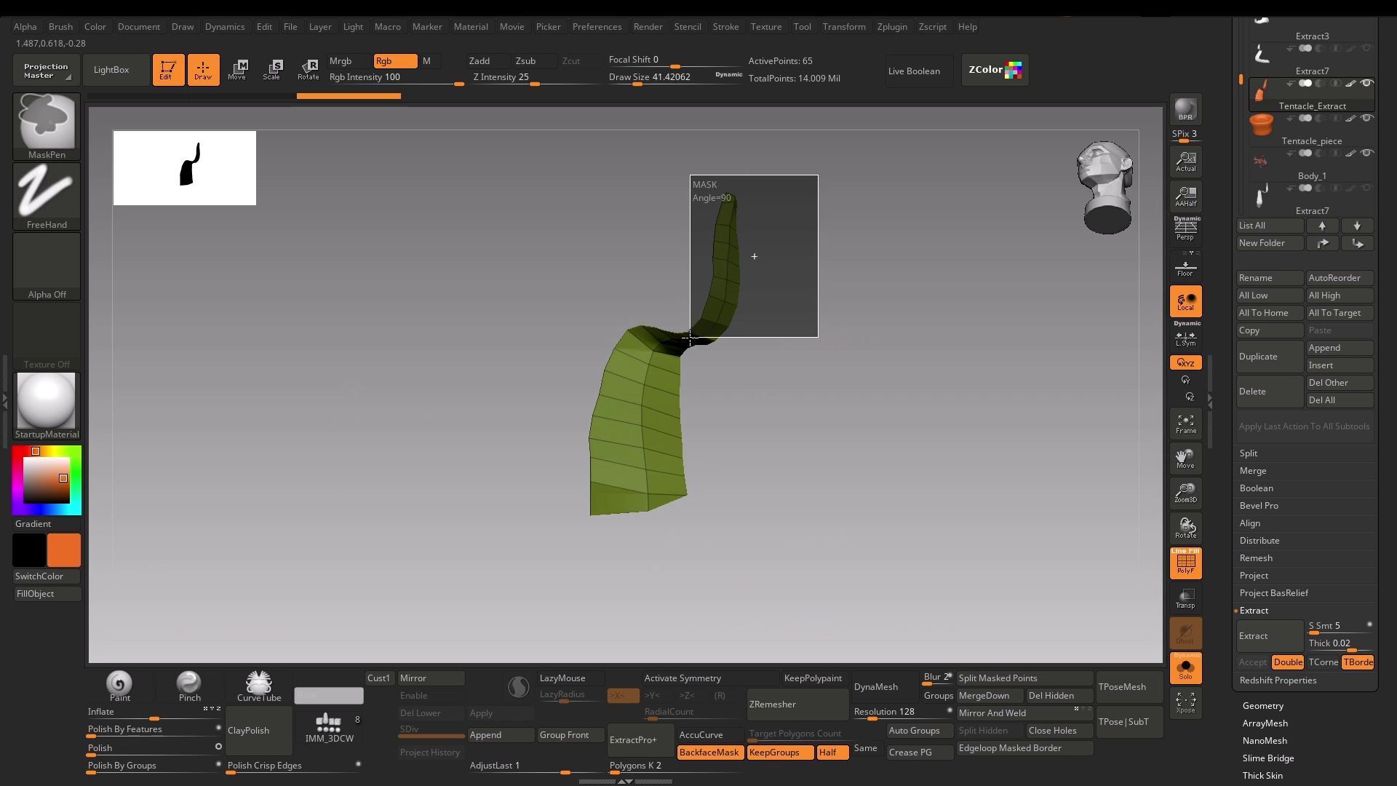
pyautogui.moveTo(826, 385); pyautogui.dragTo(838, 286)
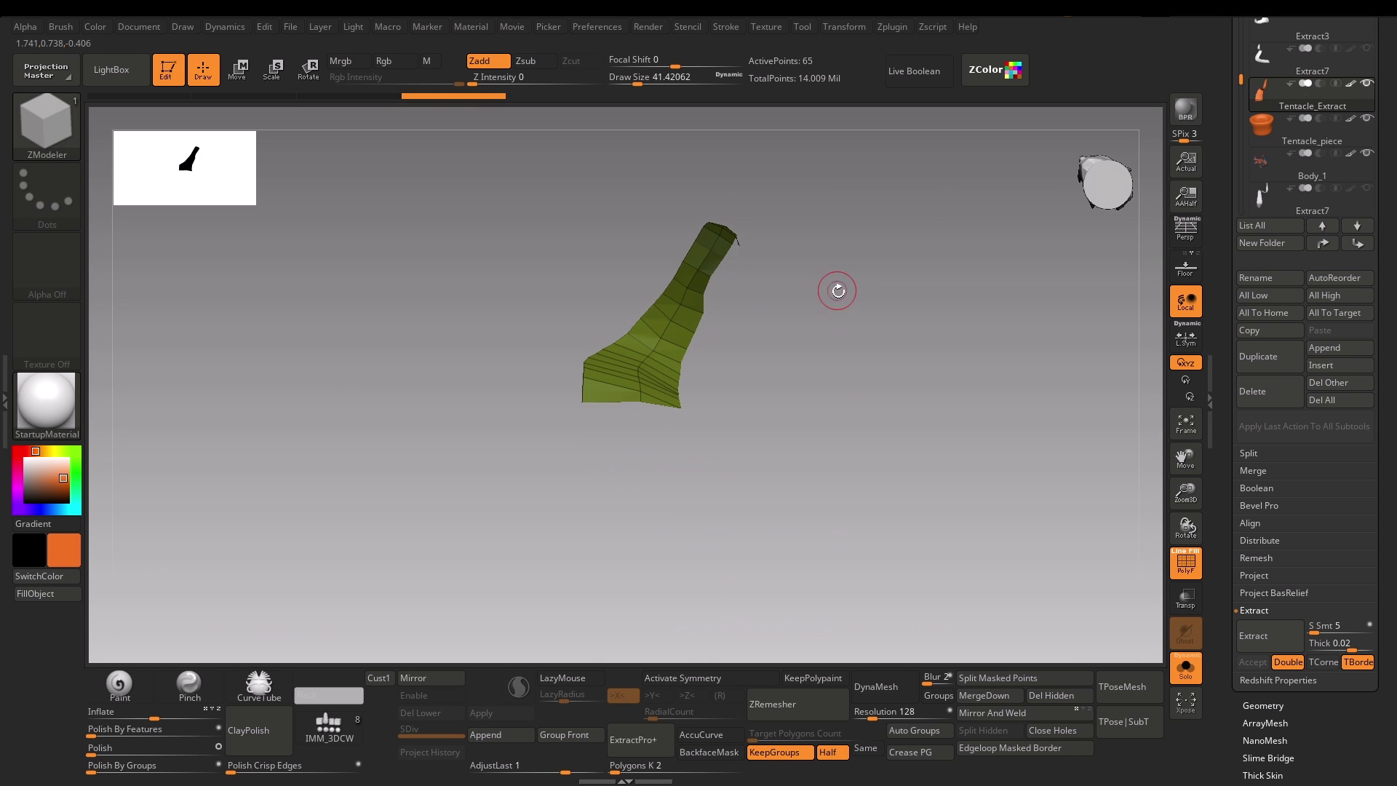
pyautogui.hotkey('ctrl', 'w')
# Step: Insert orange NanoMesh suckers on the strip's lower and upper polygroups separately, scaling each set to fit the tentacle
pyautogui.moveTo(913, 250); pyautogui.dragTo(911, 334)
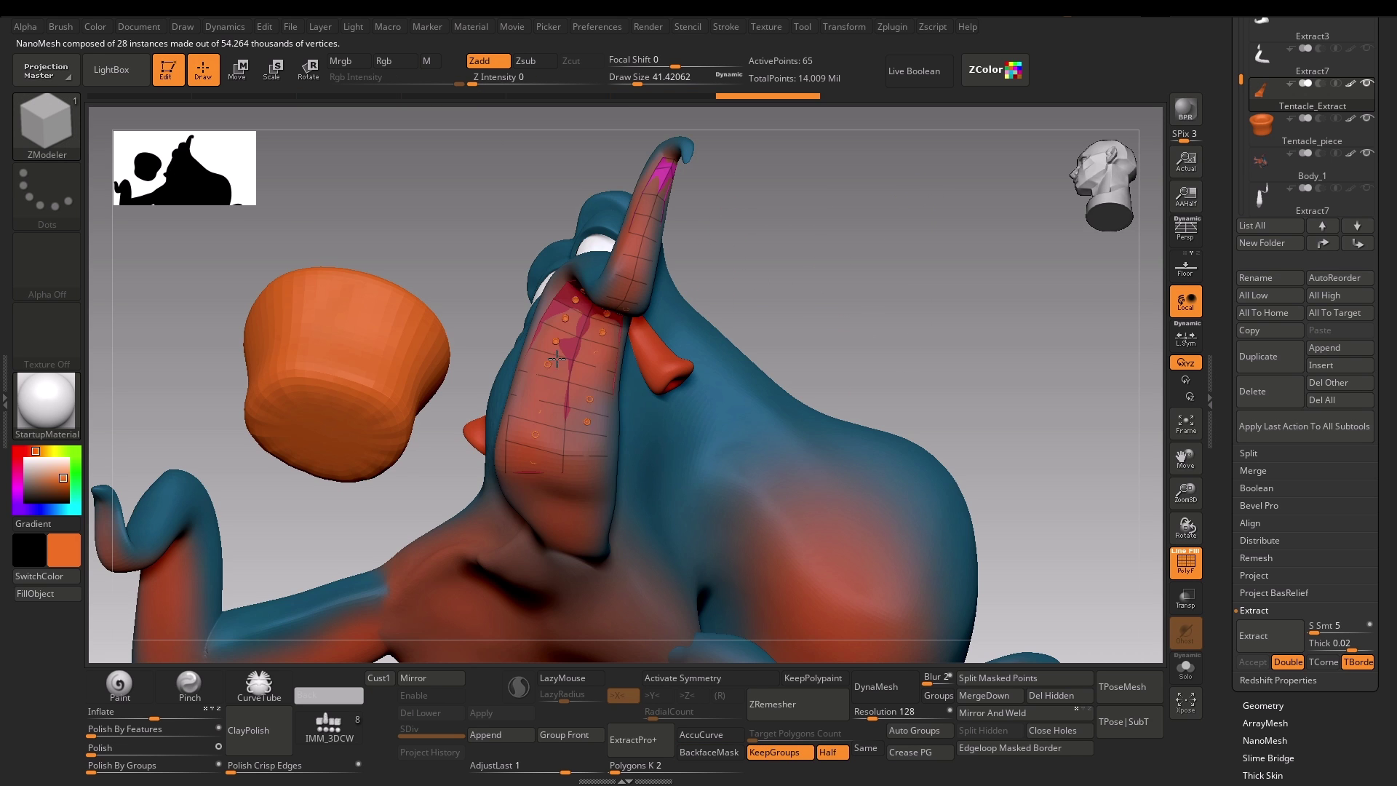
pyautogui.moveTo(593, 342); pyautogui.dragTo(612, 313)
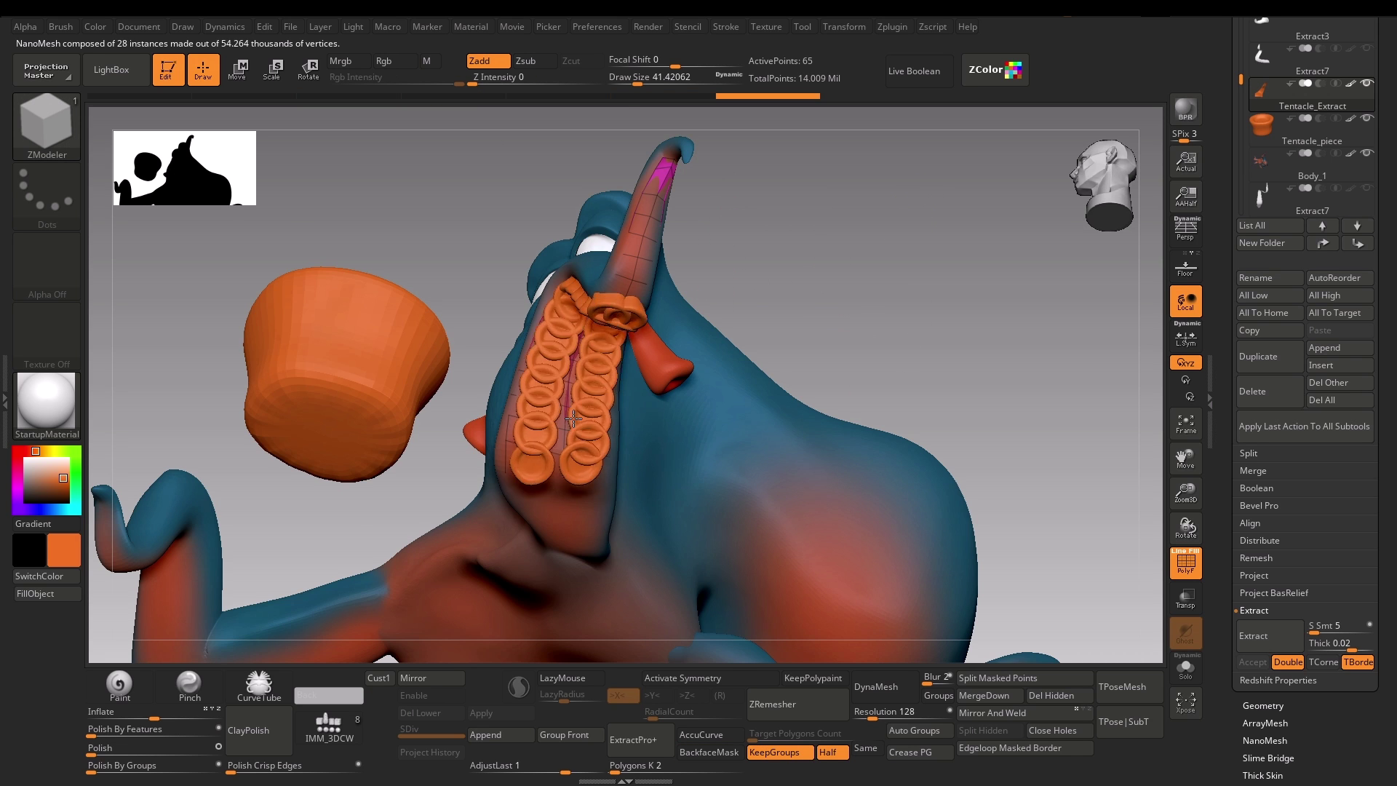
pyautogui.moveTo(655, 250); pyautogui.dragTo(920, 236)
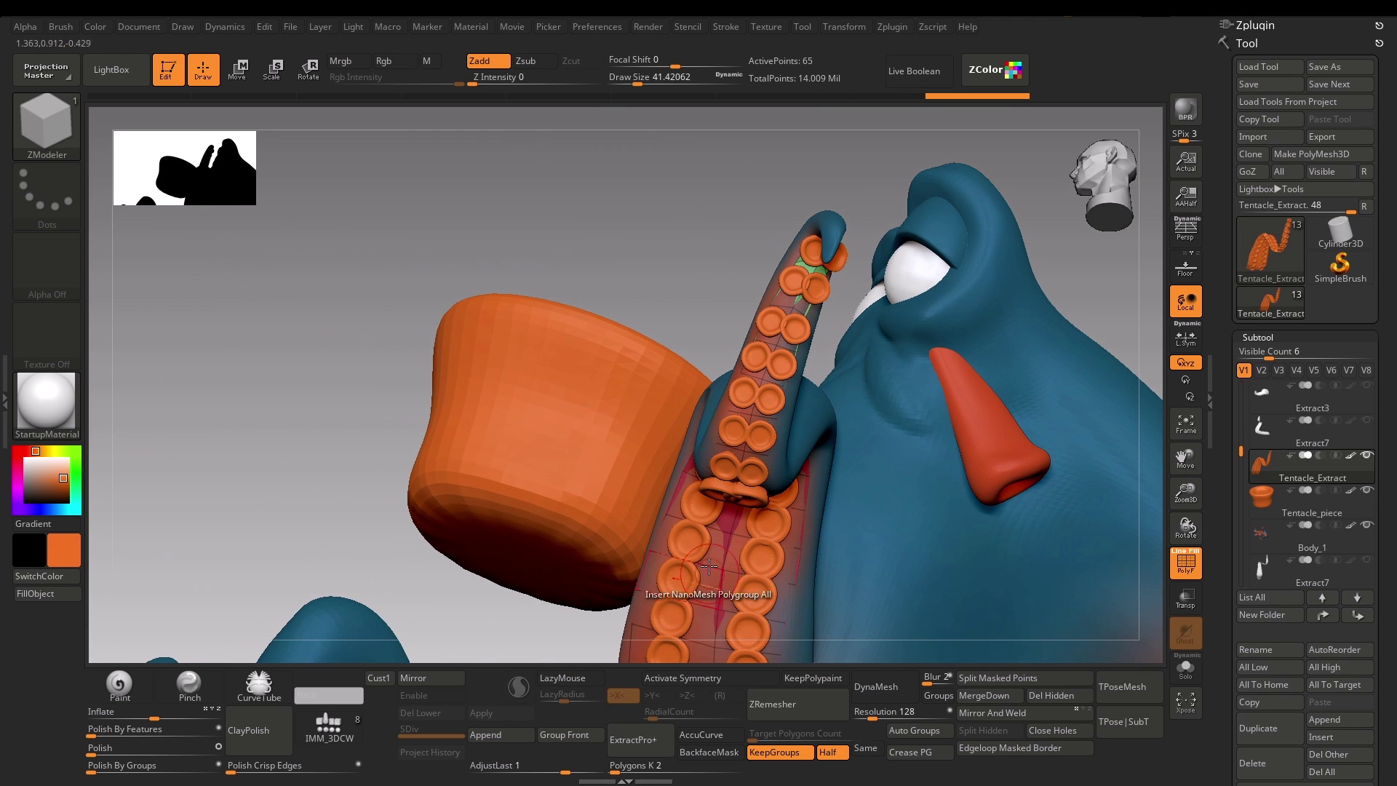
pyautogui.moveTo(618, 272)
pyautogui.mouseDown()
pyautogui.moveTo(800, 349)
pyautogui.moveTo(883, 446)
pyautogui.moveTo(896, 352)
pyautogui.moveTo(935, 394)
pyautogui.moveTo(876, 492)
pyautogui.moveTo(880, 406)
pyautogui.moveTo(901, 400)
pyautogui.moveTo(888, 378)
pyautogui.moveTo(977, 360)
pyautogui.mouseUp()
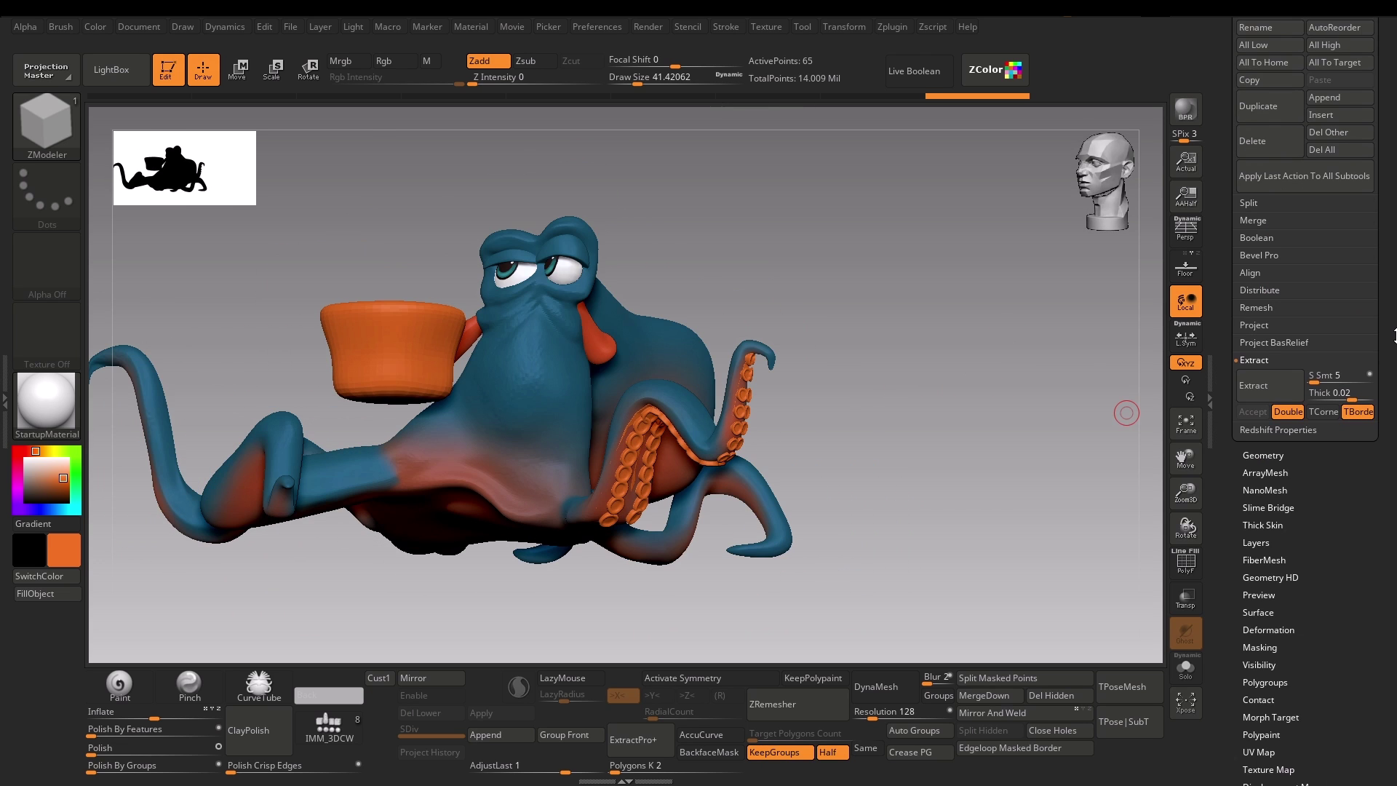
# Step: Open the tentacle strip's NanoMesh settings at index 1, the upper group of suckers
pyautogui.moveTo(1287, 450); pyautogui.dragTo(1288, 395)
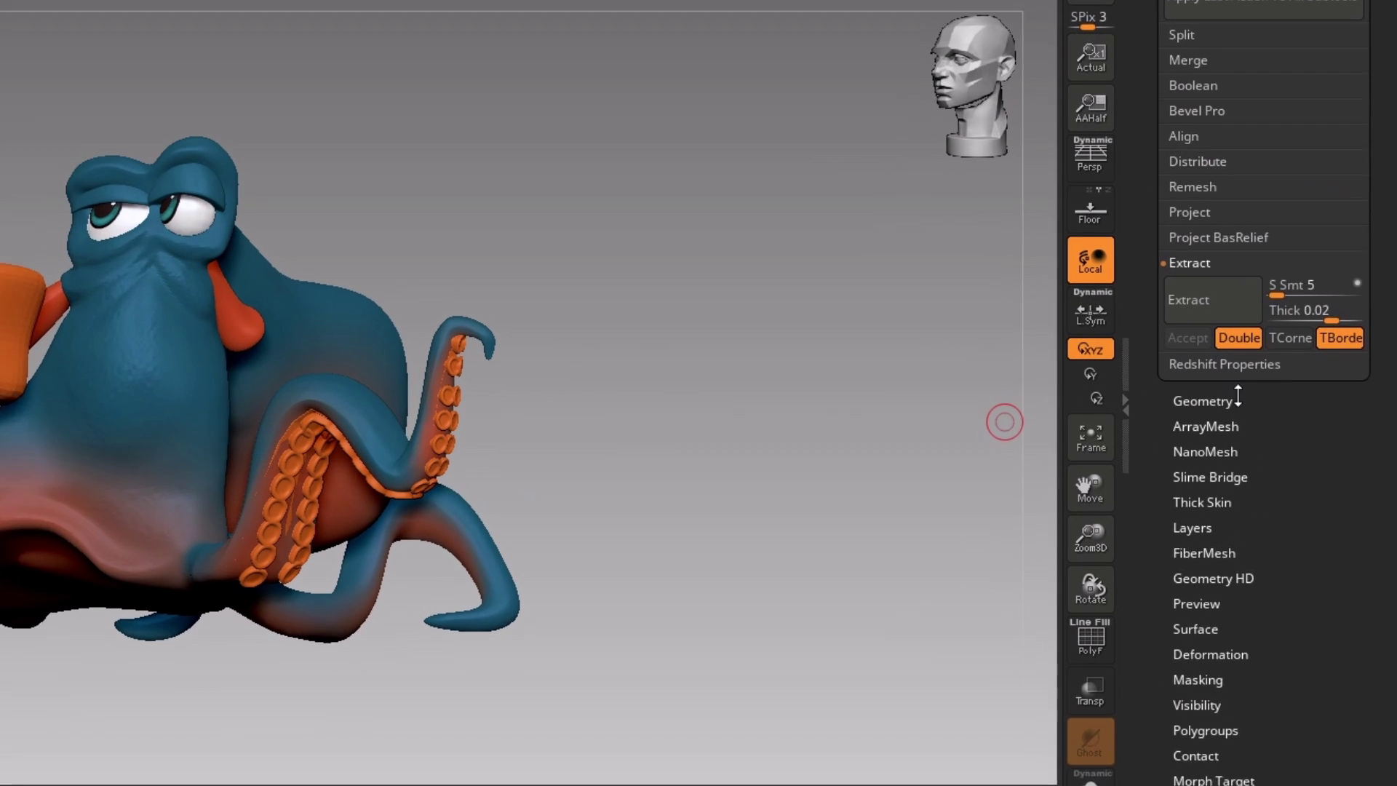
pyautogui.click(1208, 452)
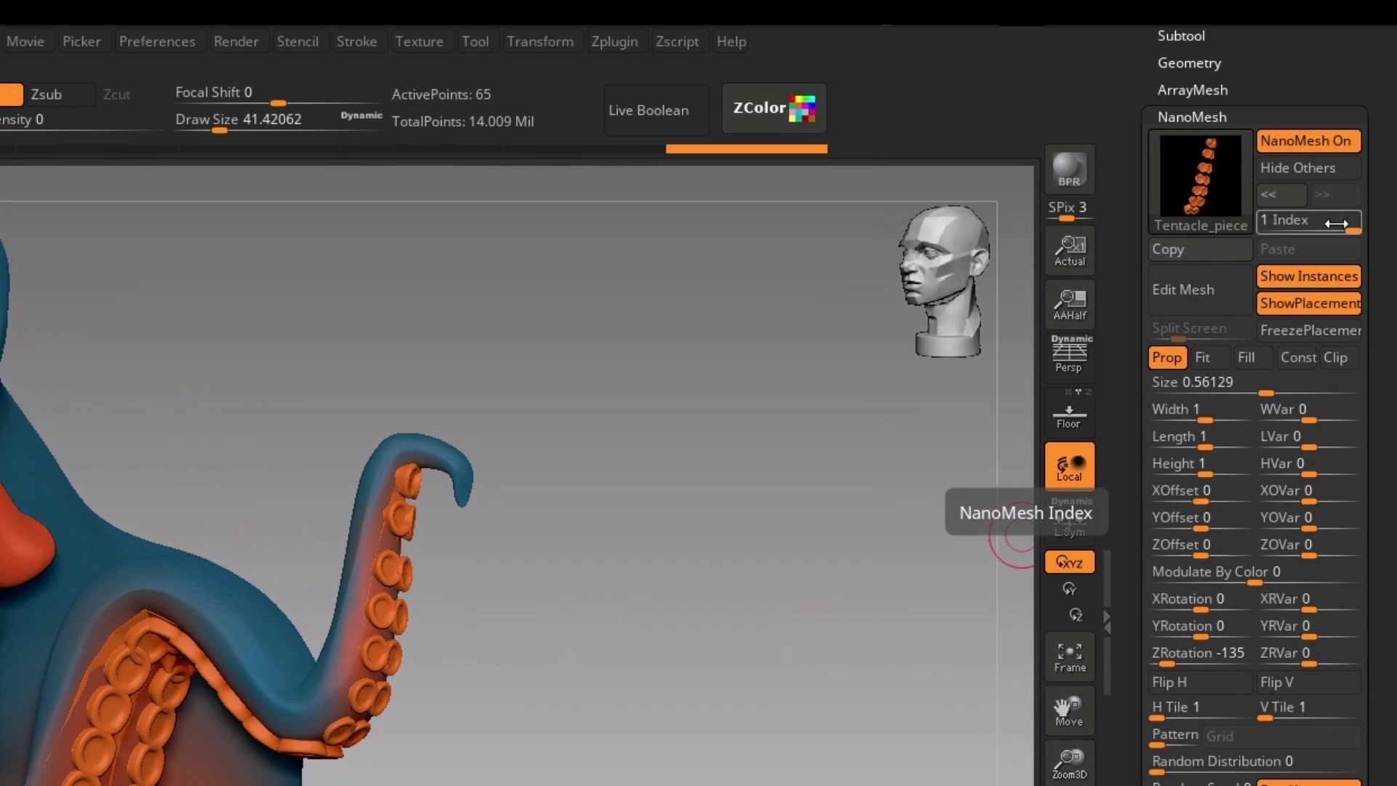
pyautogui.click(1305, 12)
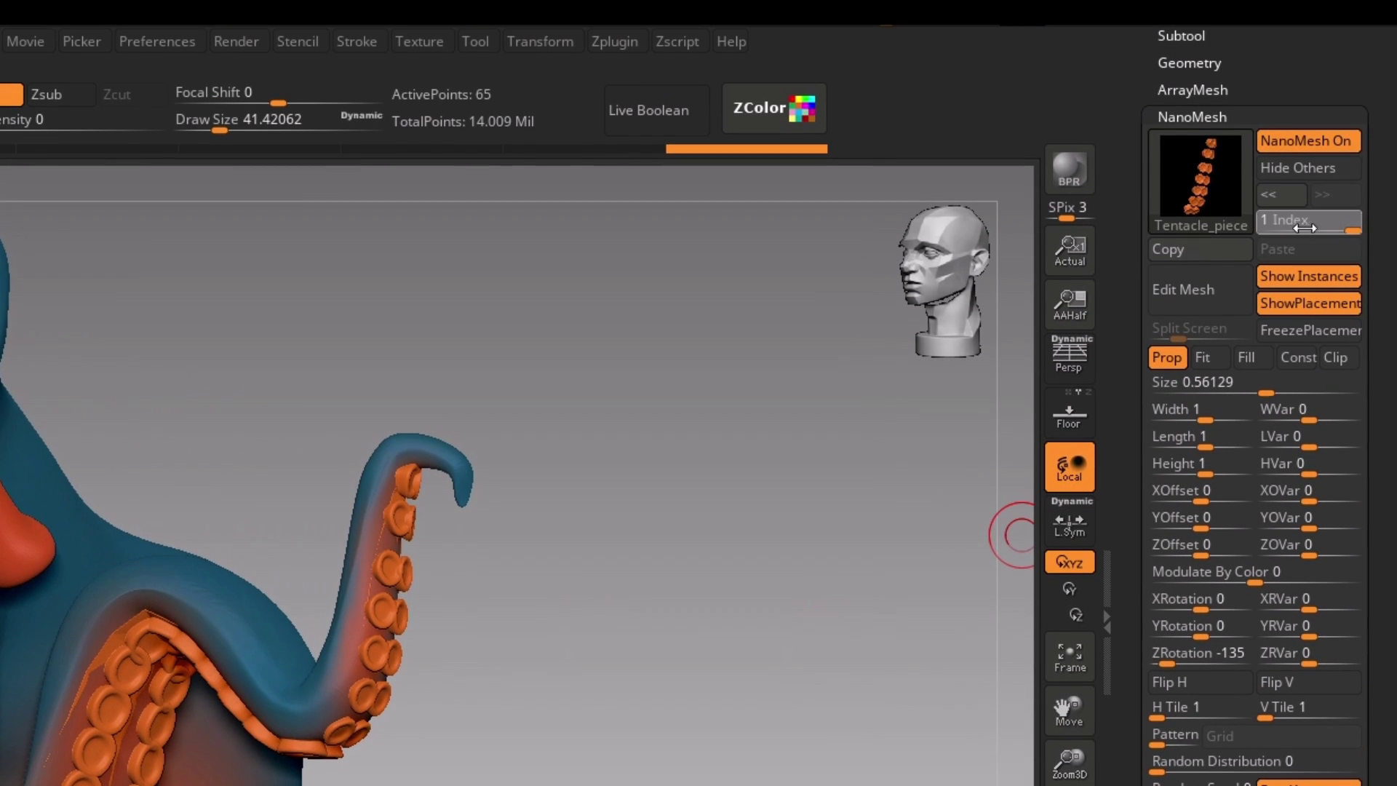
pyautogui.click(1267, 228)
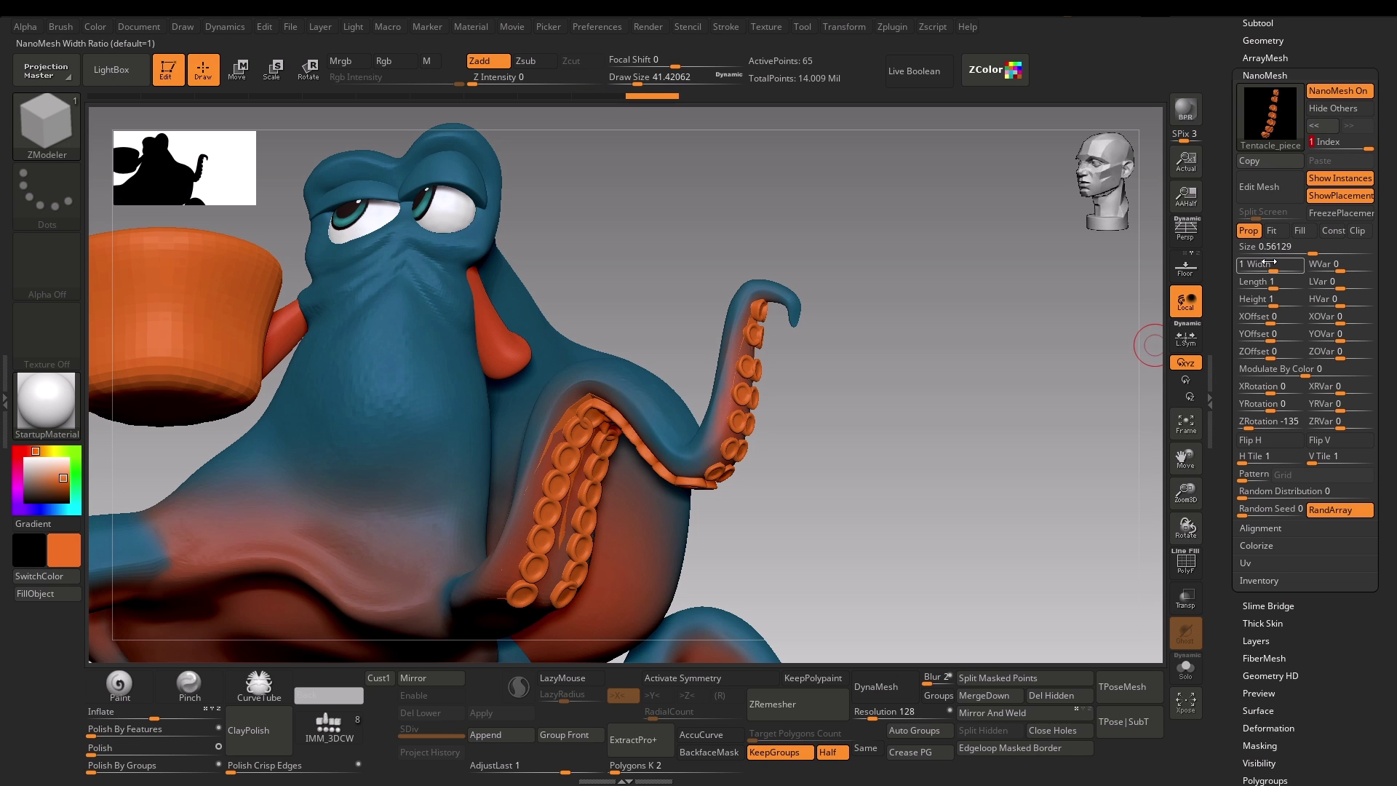
# Step: Try widening the upper group's suckers to a Width of about 3.06
pyautogui.moveTo(1201, 411); pyautogui.dragTo(1223, 410)
pyautogui.moveTo(1285, 264); pyautogui.dragTo(1286, 264)
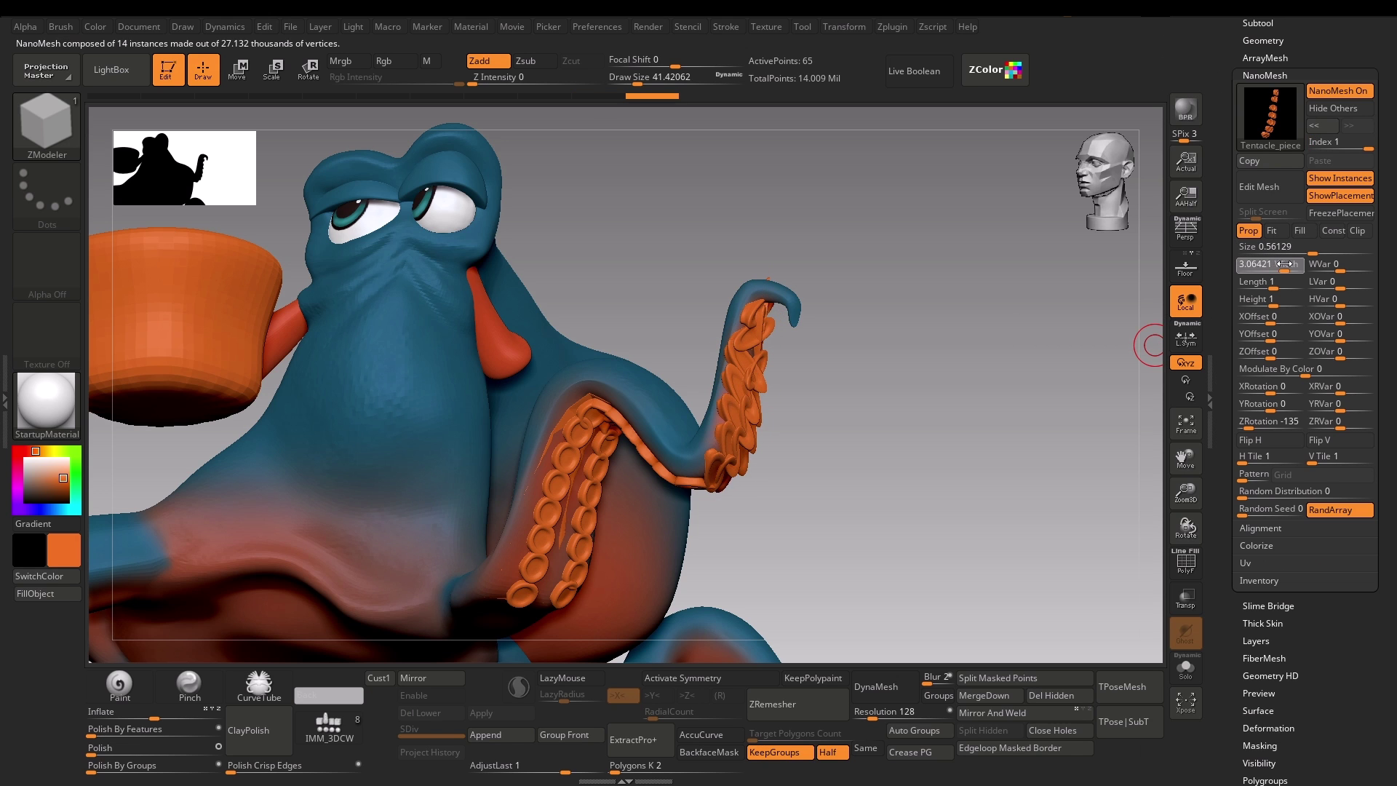
pyautogui.hotkey('ctrl', 'z')
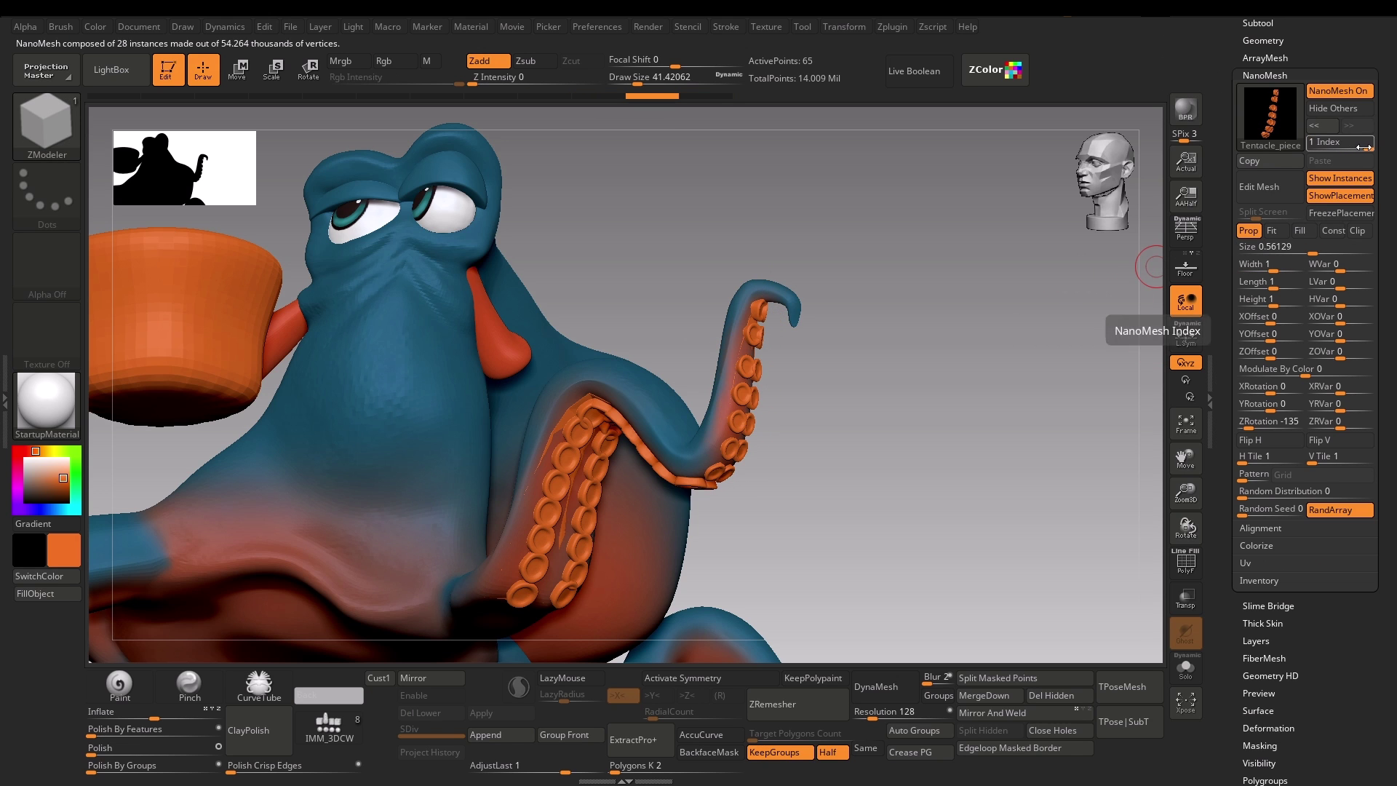
# Step: Switch to NanoMesh index 0 and try a different Size for the lower group's suckers
pyautogui.moveTo(1362, 147); pyautogui.dragTo(1332, 148)
pyautogui.moveTo(1296, 247); pyautogui.dragTo(1315, 249)
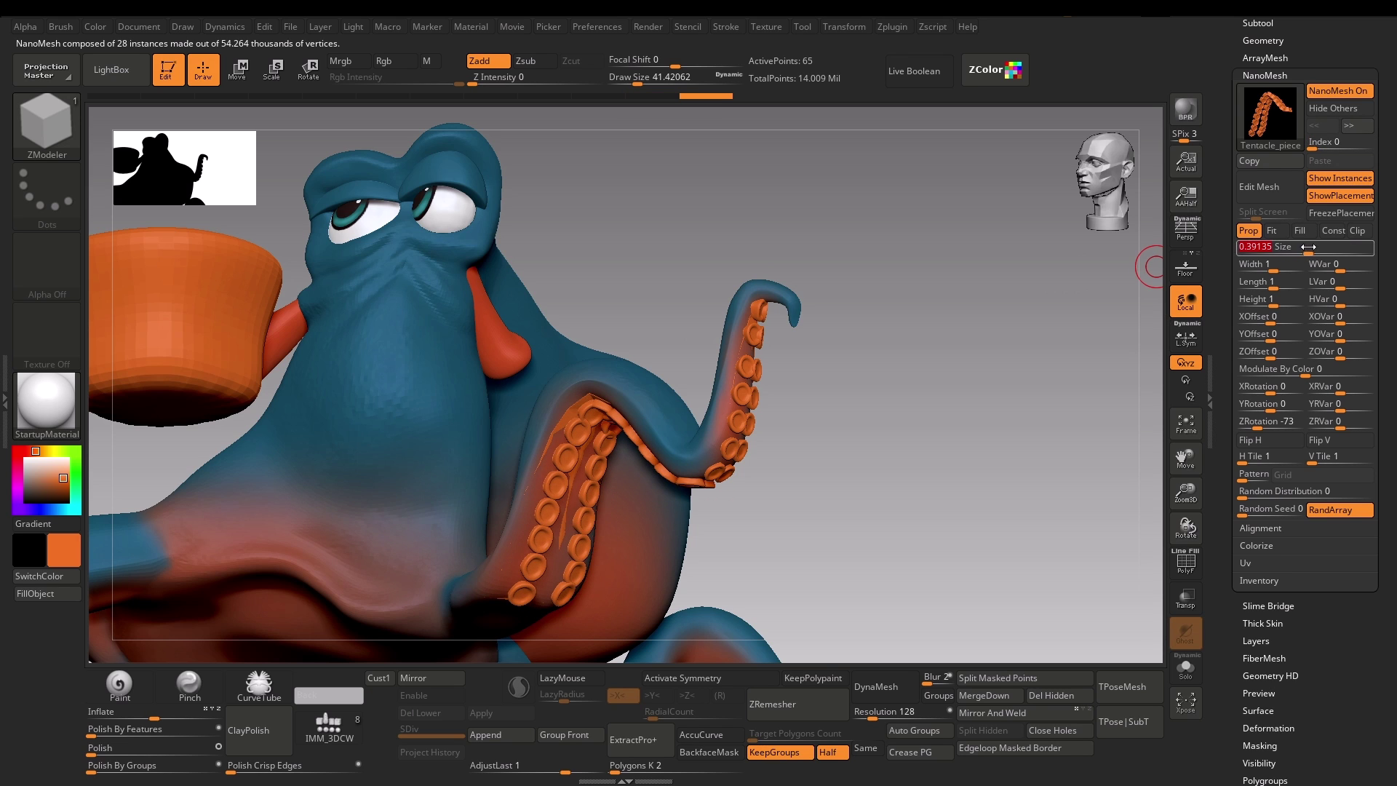
pyautogui.hotkey('ctrl', 'z')
# Step: Try a Height of about 2.14, a Length of about 1.02 and length variation on the lower group's suckers
pyautogui.press('ctrl')
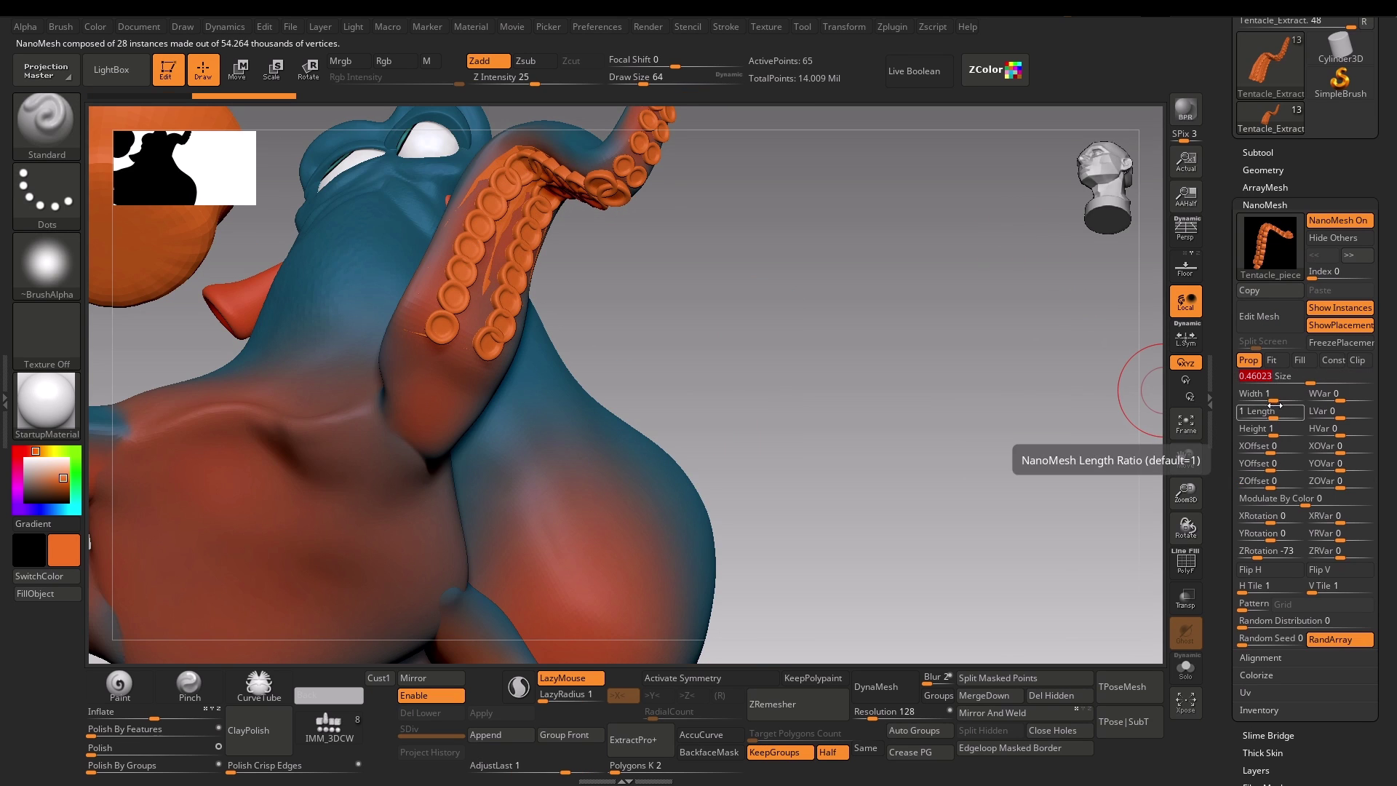
pyautogui.moveTo(1267, 428)
pyautogui.mouseDown()
pyautogui.moveTo(1282, 432)
pyautogui.moveTo(1269, 431)
pyautogui.mouseUp()
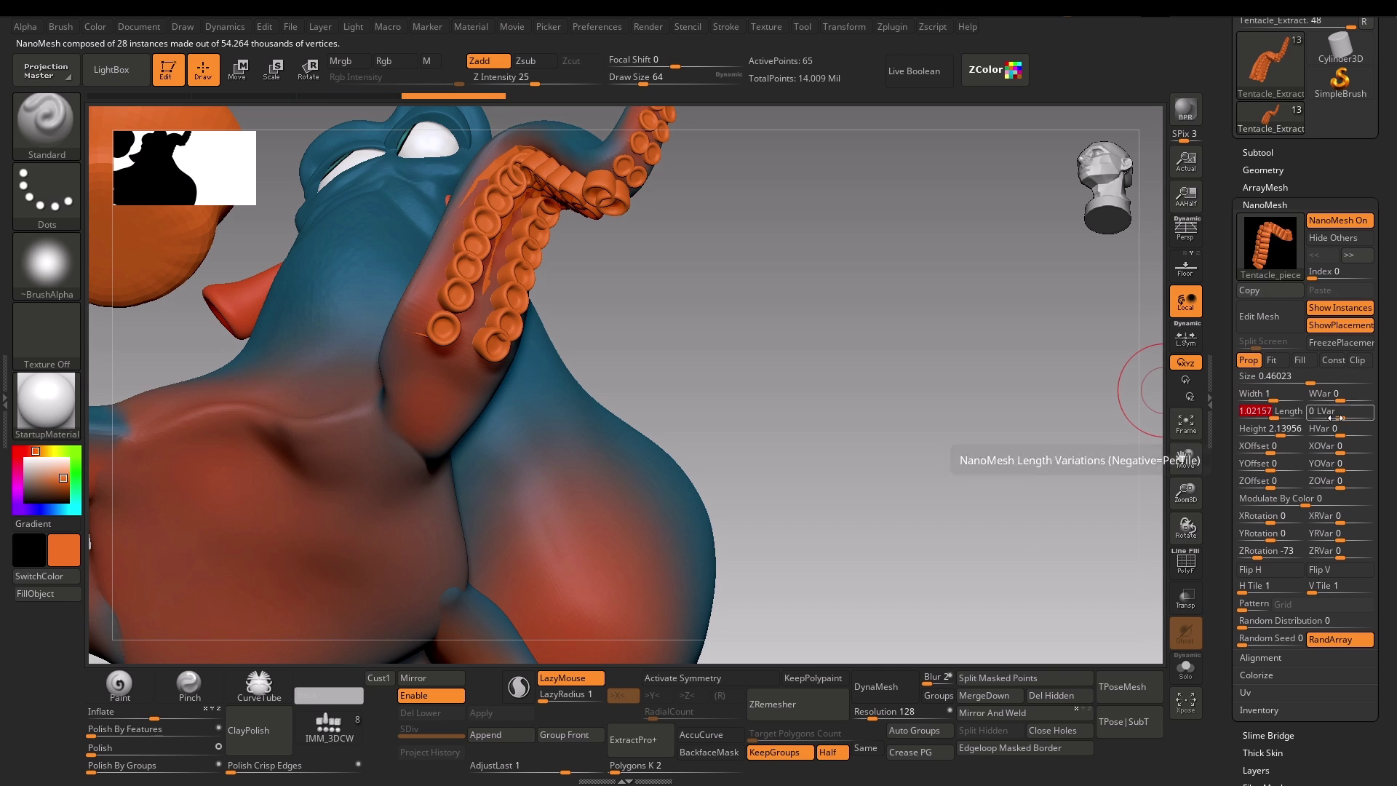
pyautogui.moveTo(1339, 411); pyautogui.dragTo(1370, 431)
# Step: Try a higher horizontal tile value to multiply the suckers on the lower part of the tentacle
pyautogui.moveTo(996, 372)
pyautogui.mouseDown()
pyautogui.moveTo(1033, 383)
pyautogui.moveTo(994, 384)
pyautogui.moveTo(1010, 378)
pyautogui.mouseUp()
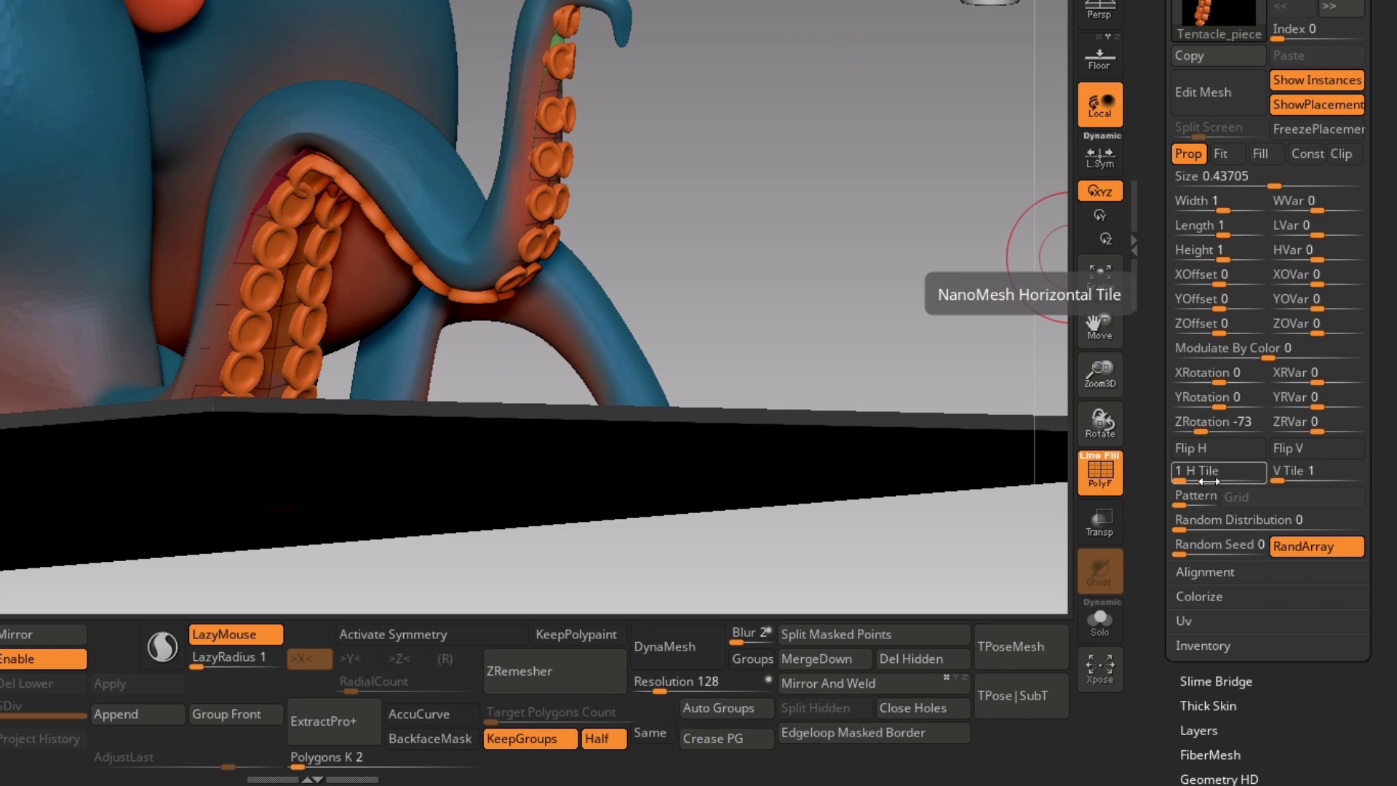
pyautogui.moveTo(1193, 479); pyautogui.dragTo(1181, 475)
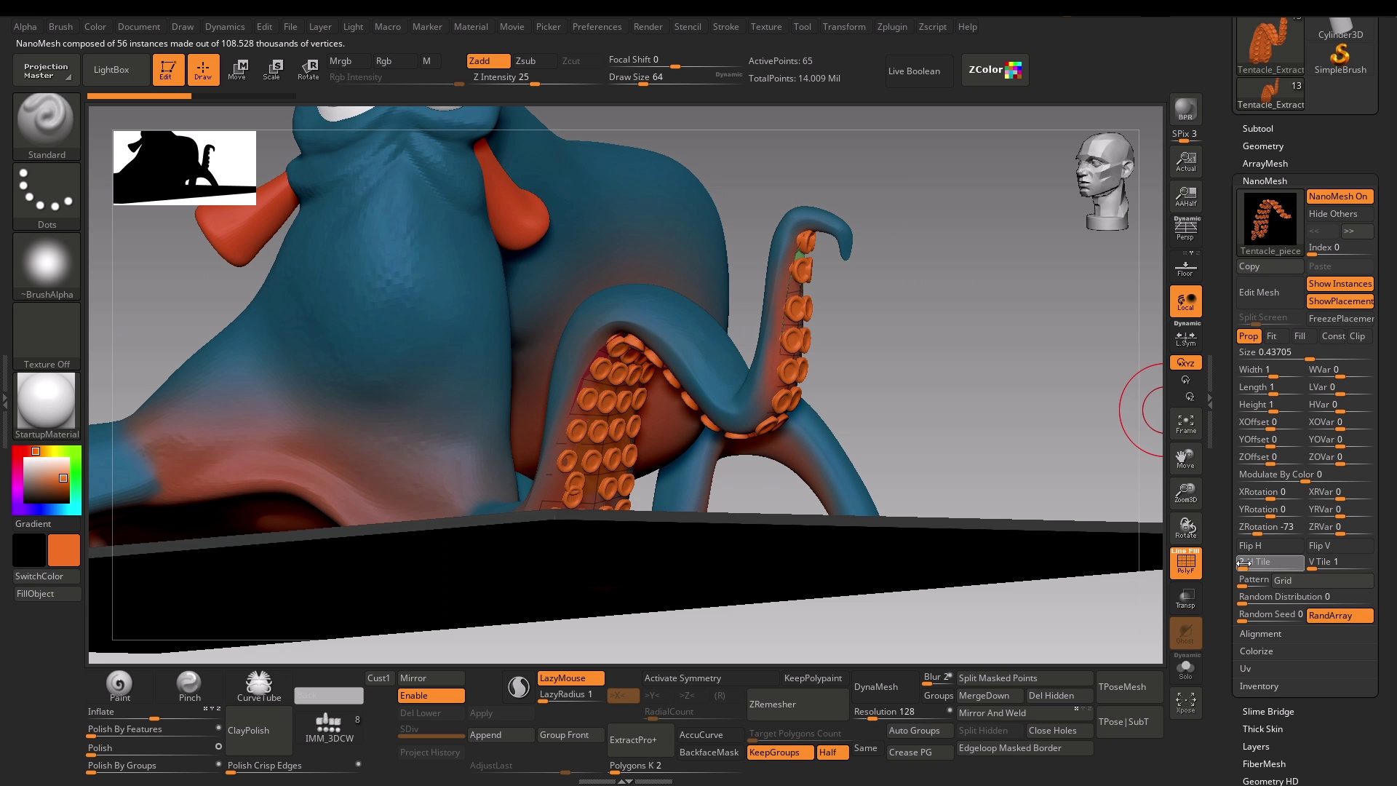
pyautogui.moveTo(1004, 346); pyautogui.dragTo(1164, 426)
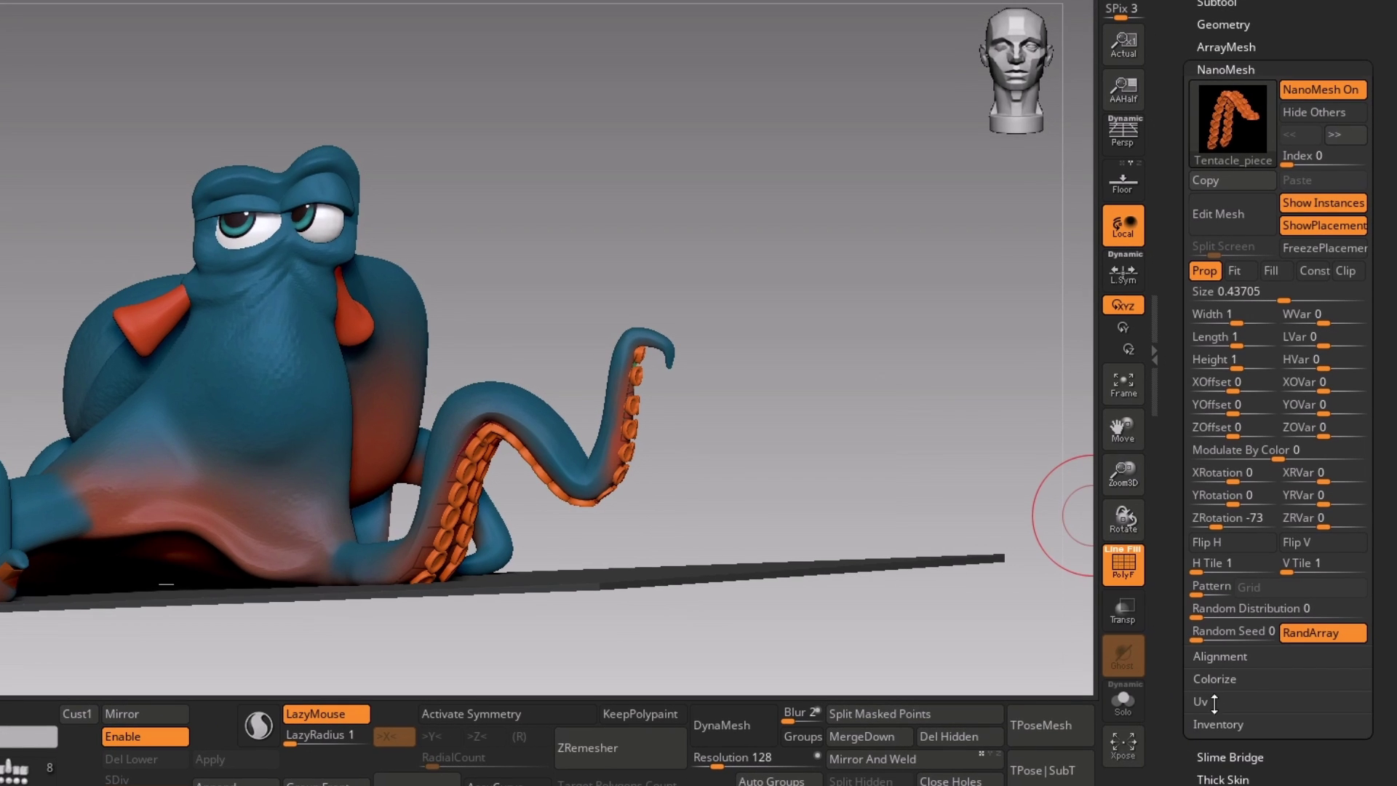
# Step: Convert the index 0 NanoMesh suckers to real geometry with One To Mesh
pyautogui.click(1217, 724)
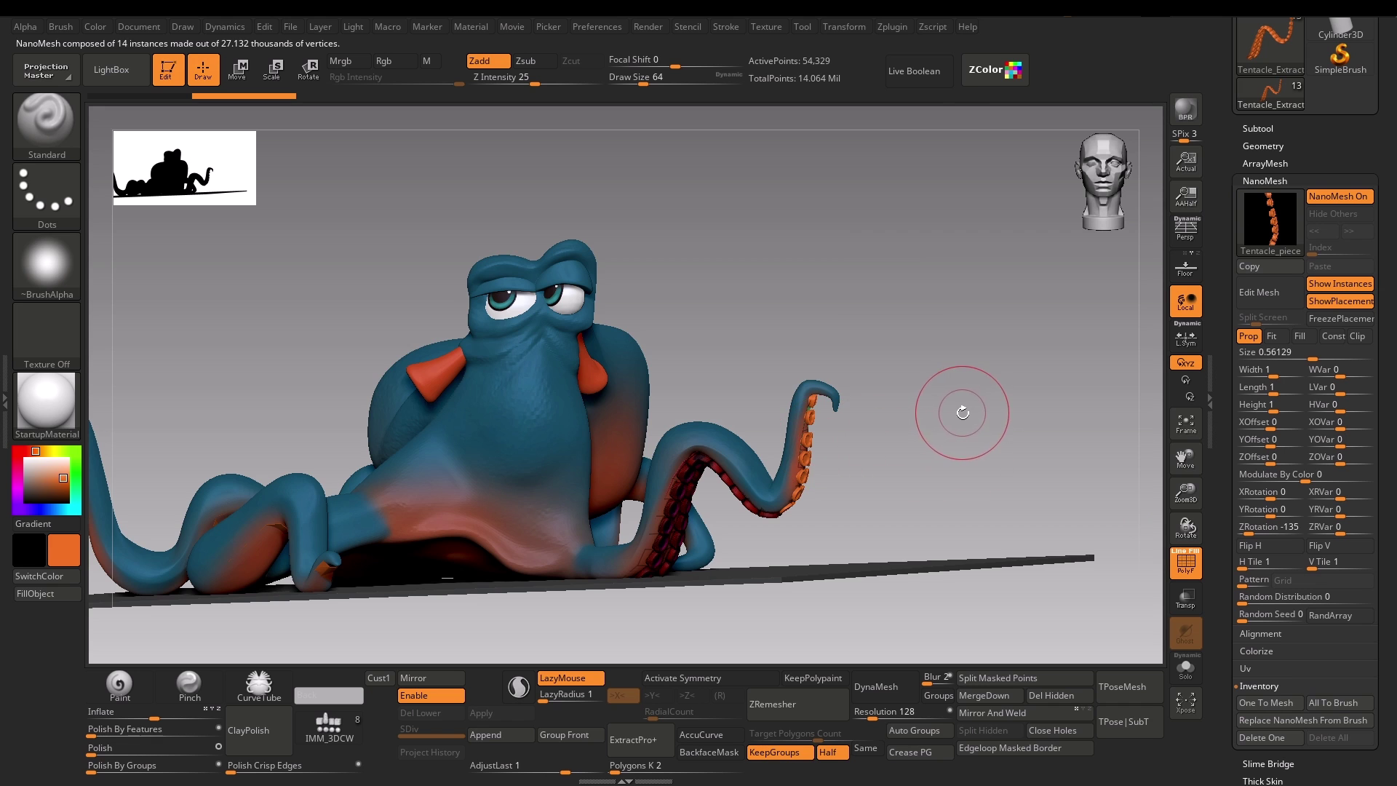
pyautogui.moveTo(963, 413)
pyautogui.mouseDown()
pyautogui.moveTo(945, 406)
pyautogui.moveTo(960, 405)
pyautogui.mouseUp()
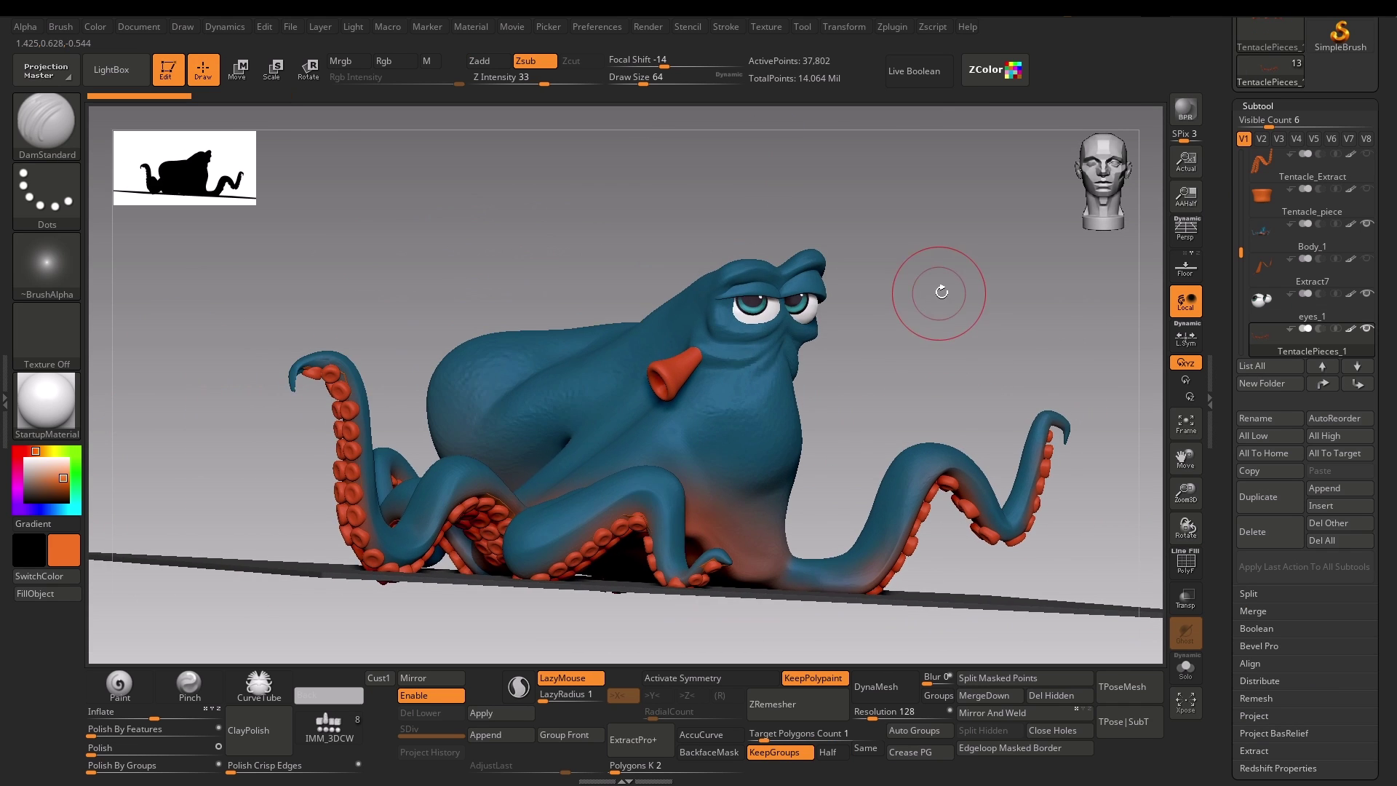
pyautogui.moveTo(941, 292); pyautogui.dragTo(913, 235)
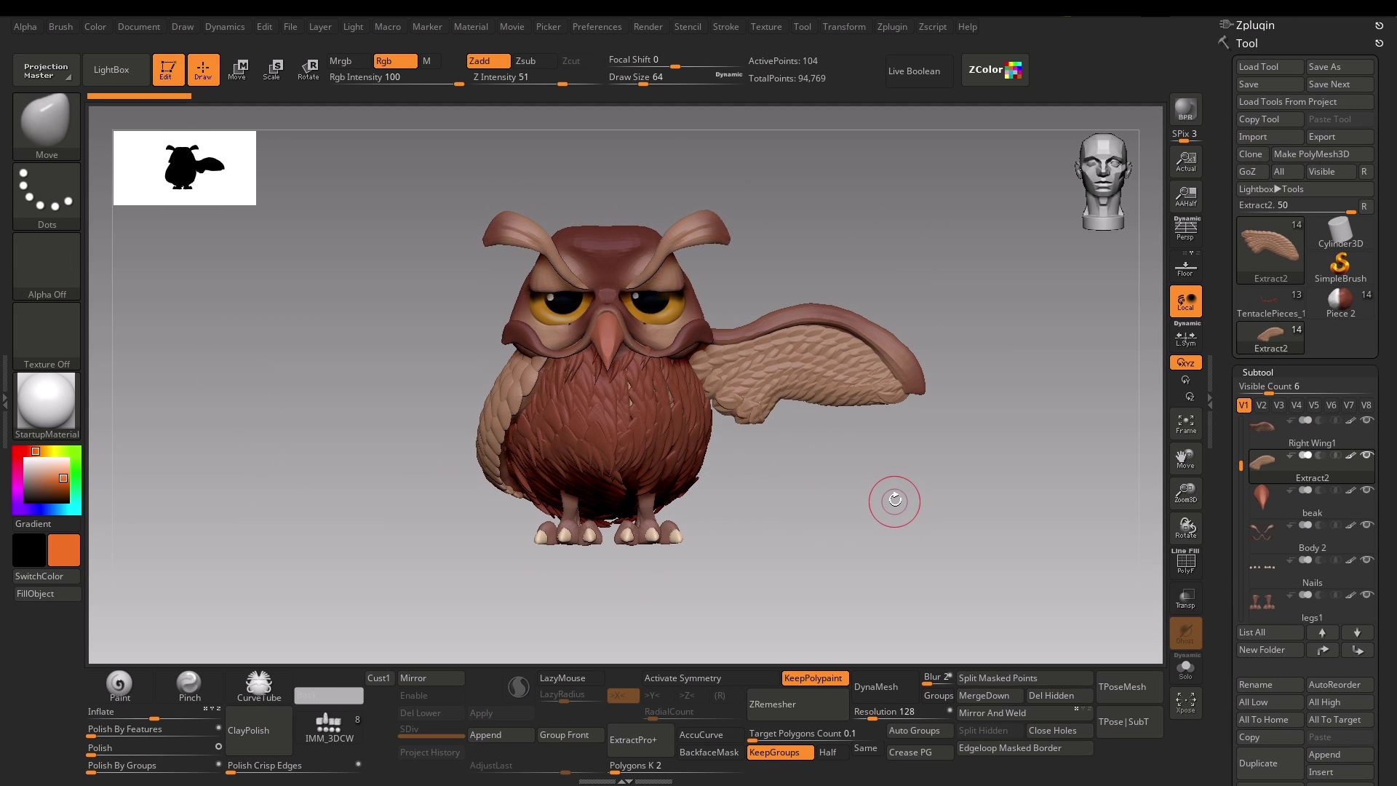
# Step: Insert the Feather NanoMesh brush over the polygroups of the owl's chest piece, with the wireframe shown
pyautogui.moveTo(894, 501); pyautogui.dragTo(992, 515)
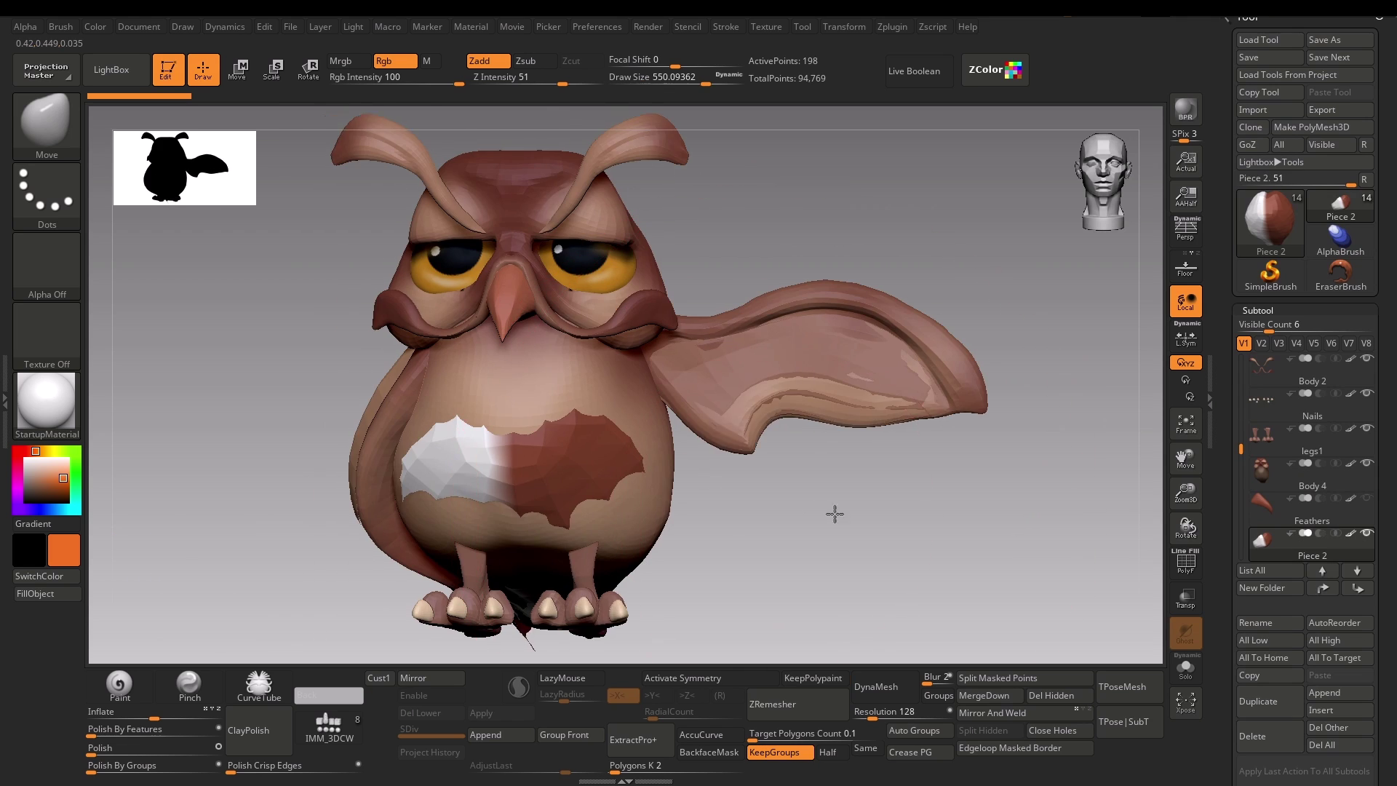
pyautogui.moveTo(835, 513)
pyautogui.keyDown('alt'); pyautogui.mouseDown()
pyautogui.moveTo(902, 505)
pyautogui.moveTo(790, 480)
pyautogui.mouseUp(); pyautogui.keyUp('alt')
pyautogui.hotkey('shift', 'f')
pyautogui.press('s')
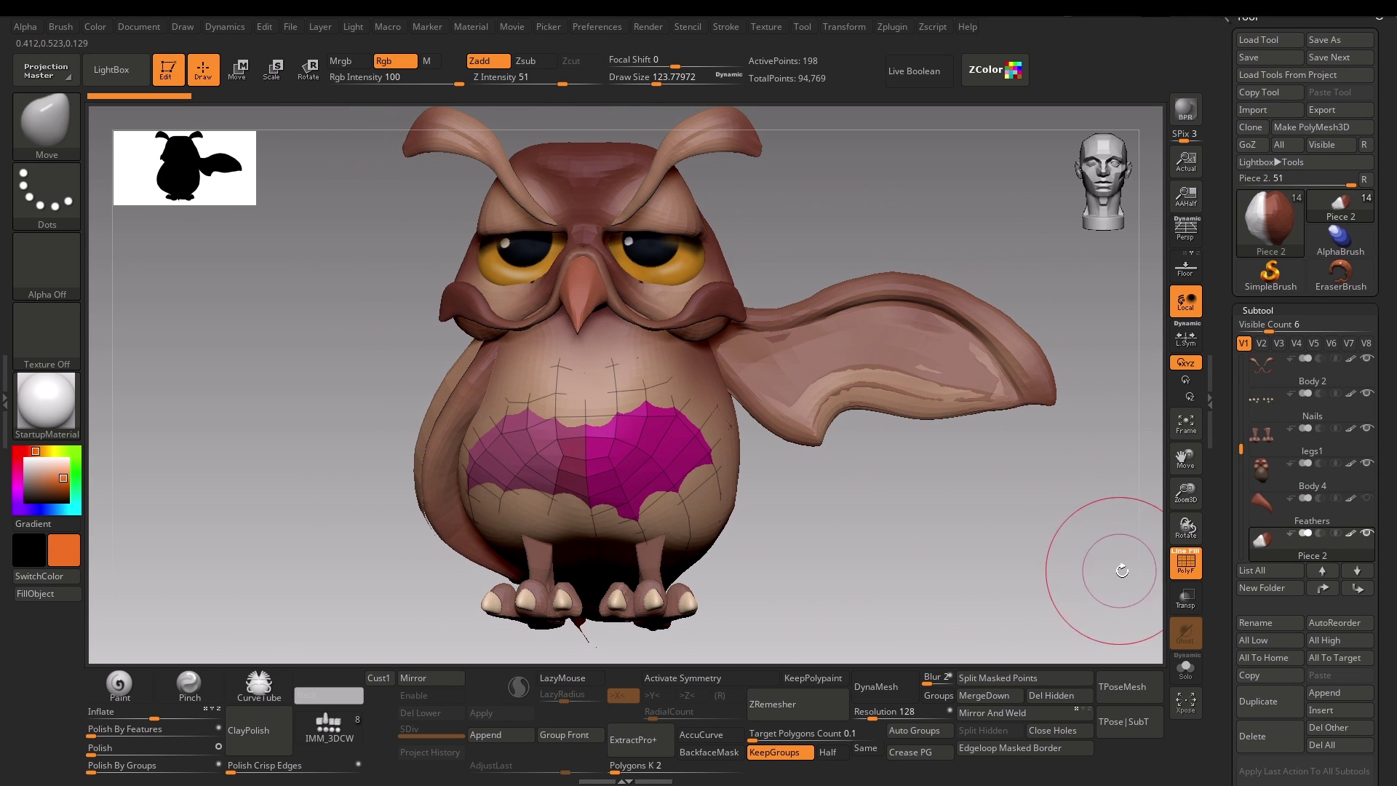
pyautogui.click(1186, 671)
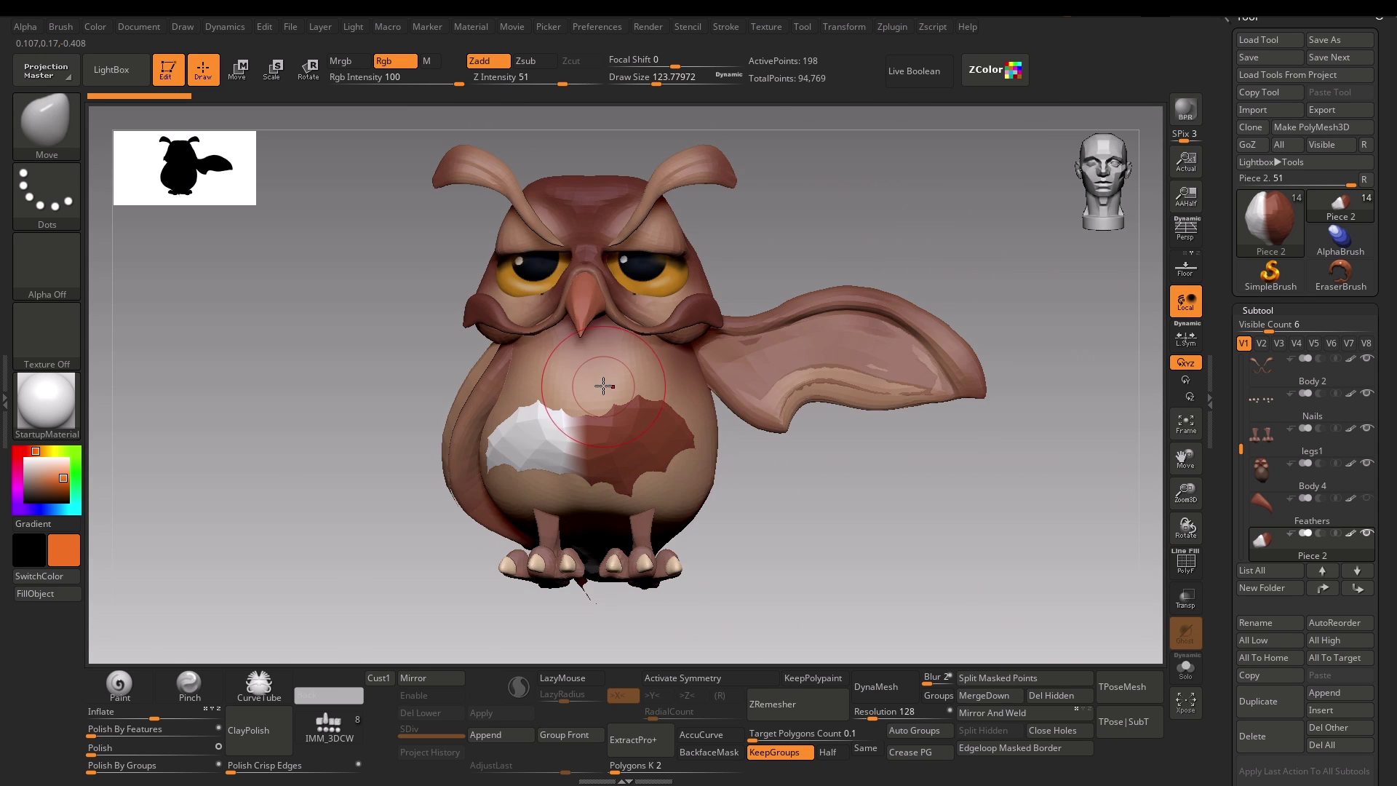
pyautogui.press('b')
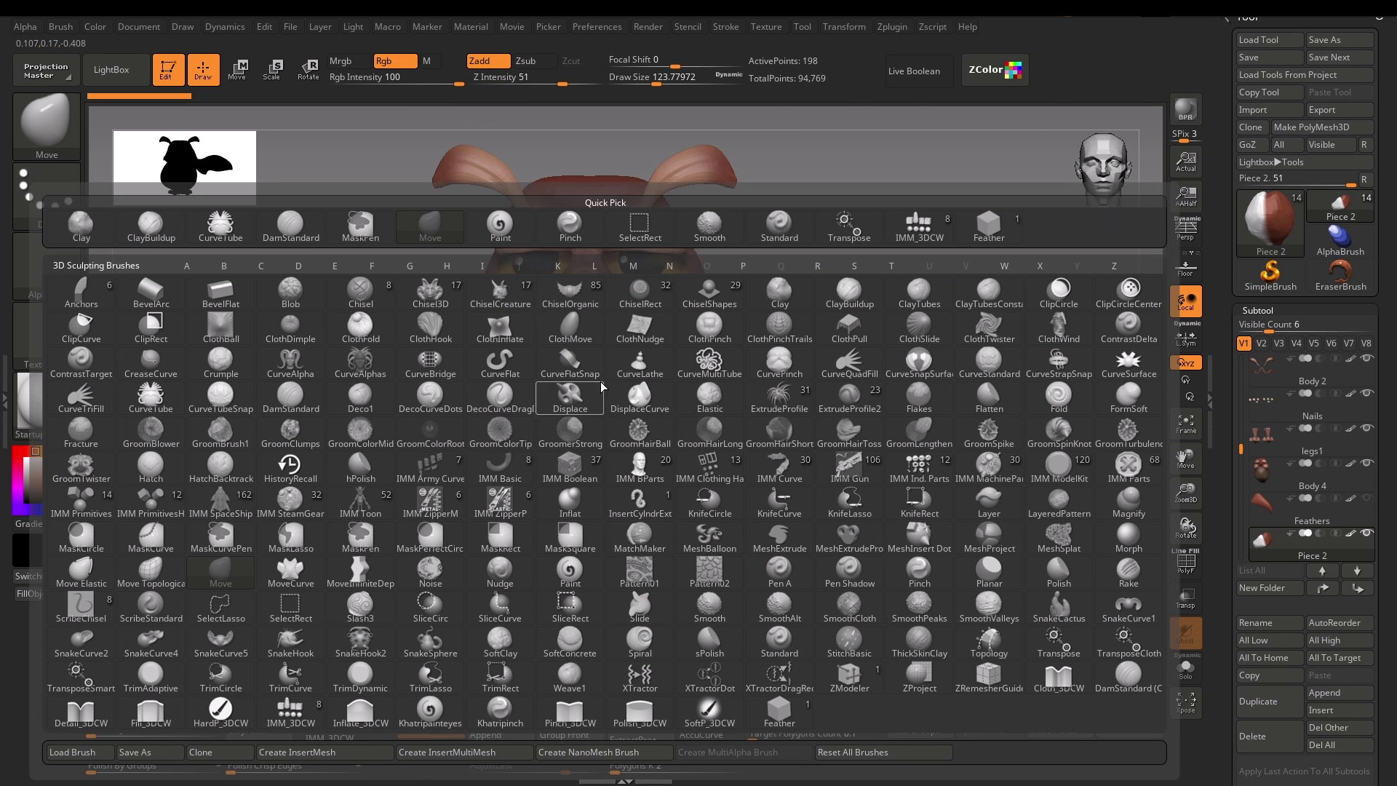
pyautogui.click(996, 235)
pyautogui.hotkey('shift', 'f')
pyautogui.moveTo(575, 444); pyautogui.dragTo(580, 535)
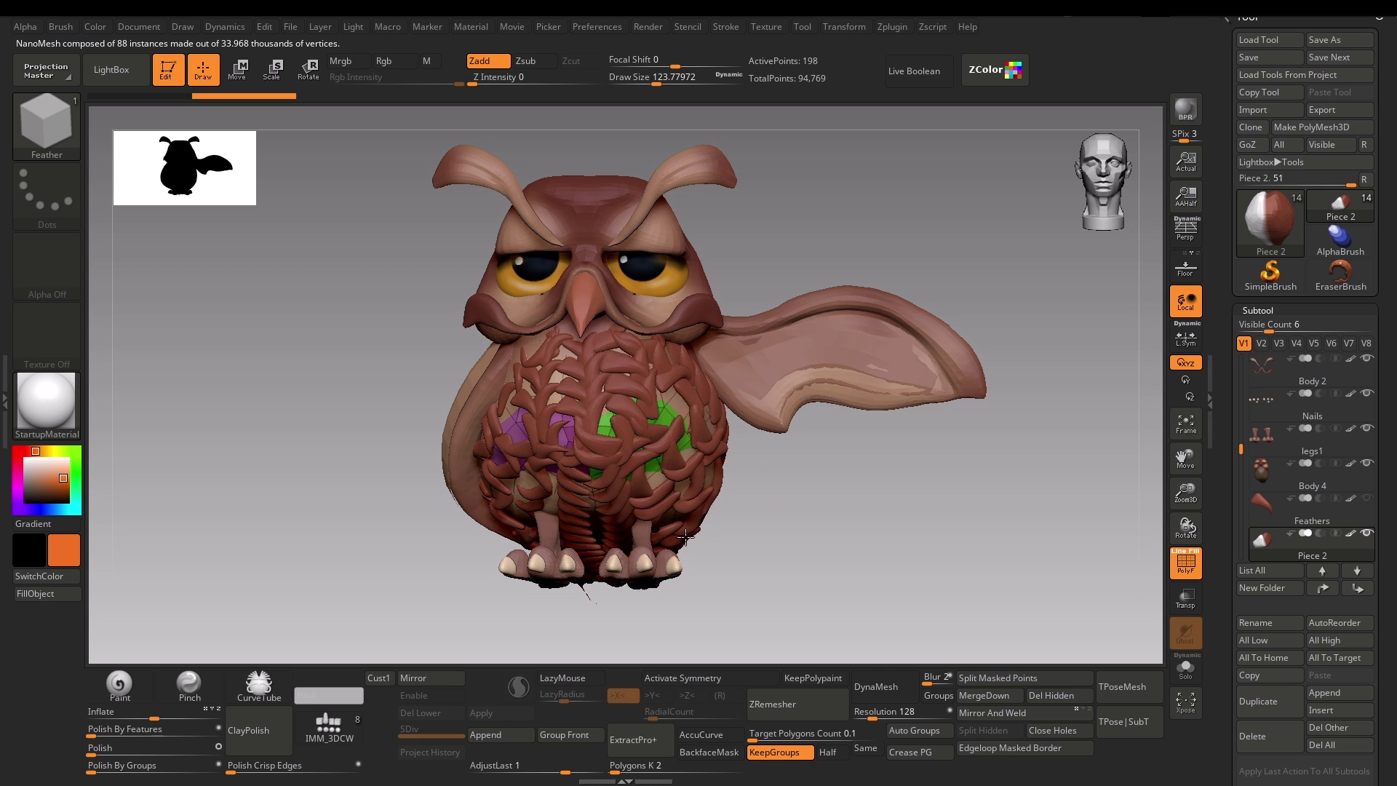
pyautogui.moveTo(692, 548); pyautogui.dragTo(655, 542)
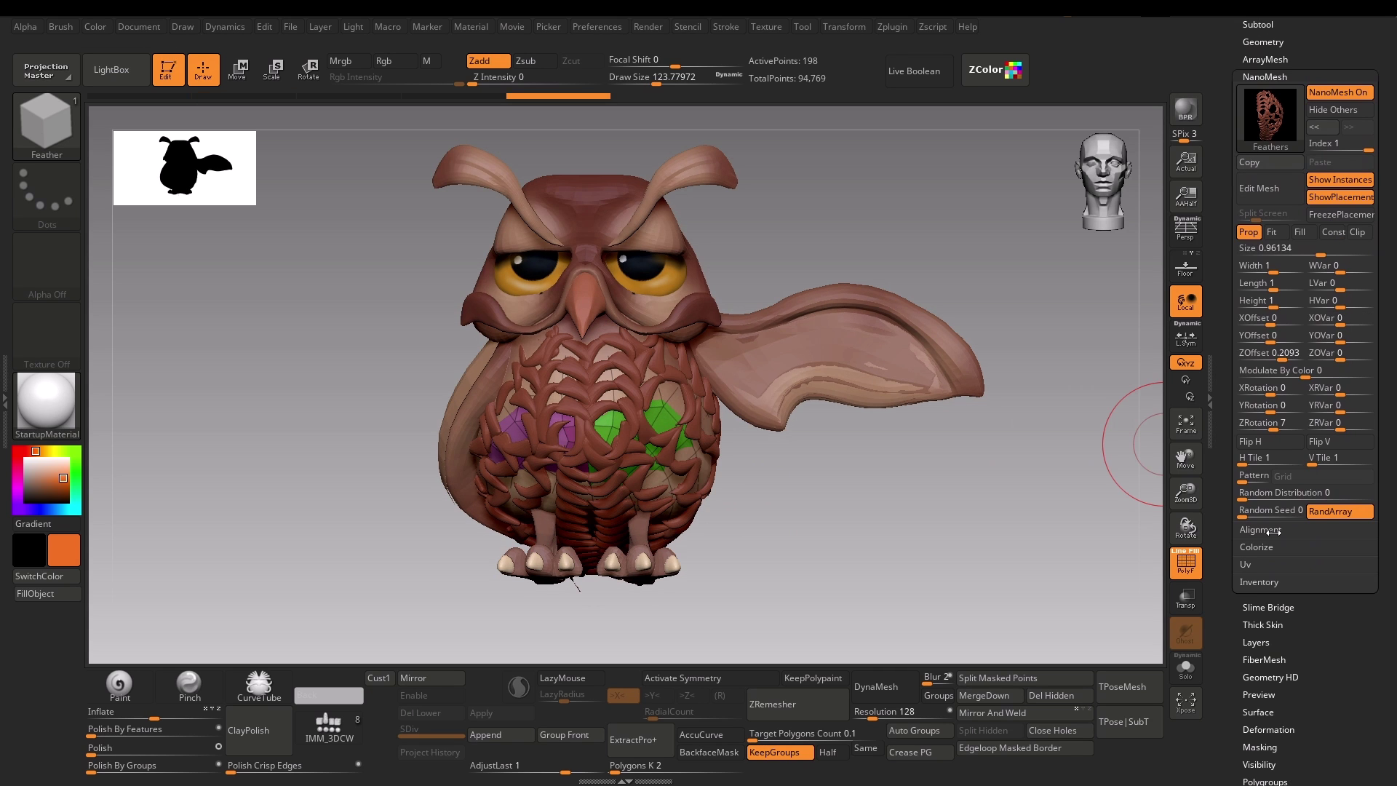
# Step: Set the alignment of both chest feather groups, index 1 and index 0, to Align To Normal
pyautogui.click(1266, 529)
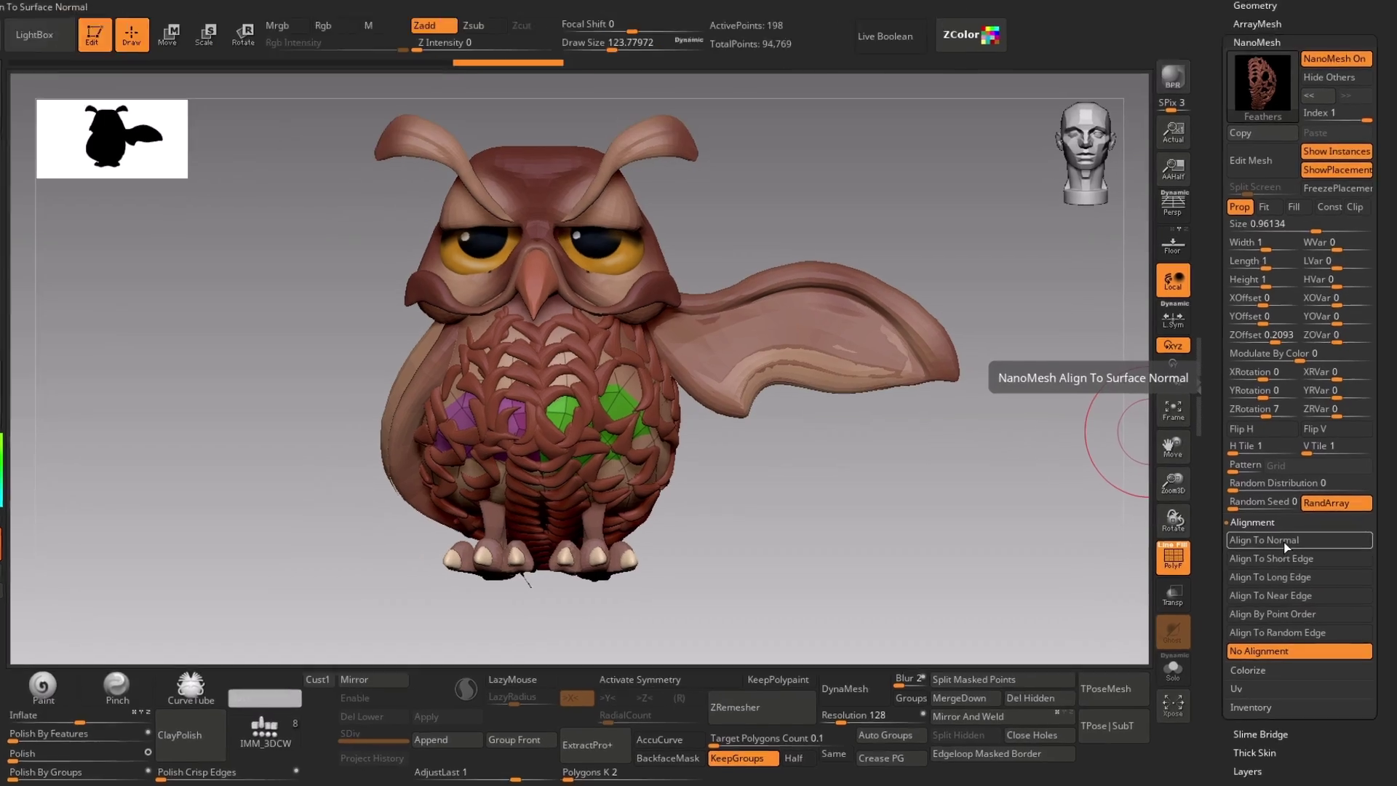
pyautogui.click(1289, 547)
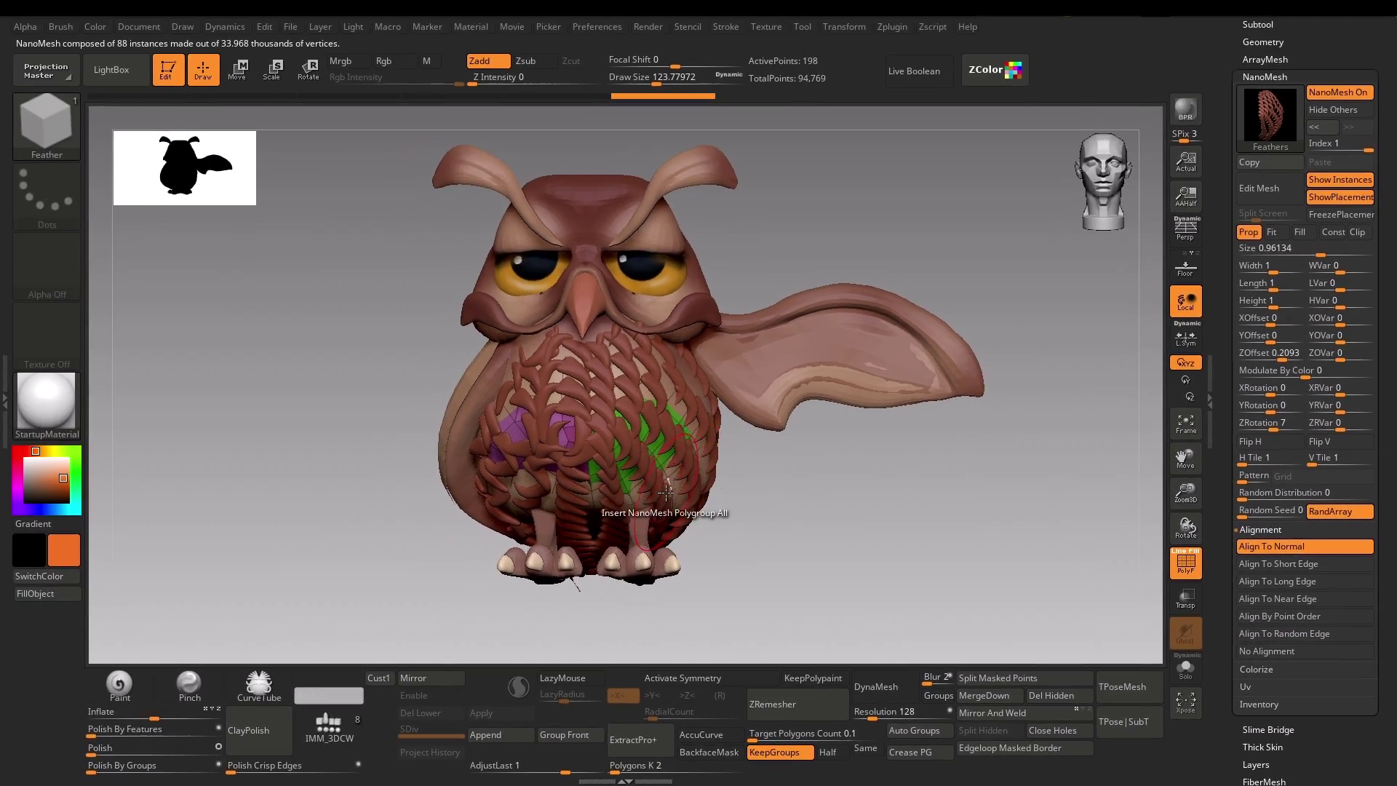
pyautogui.click(1315, 76)
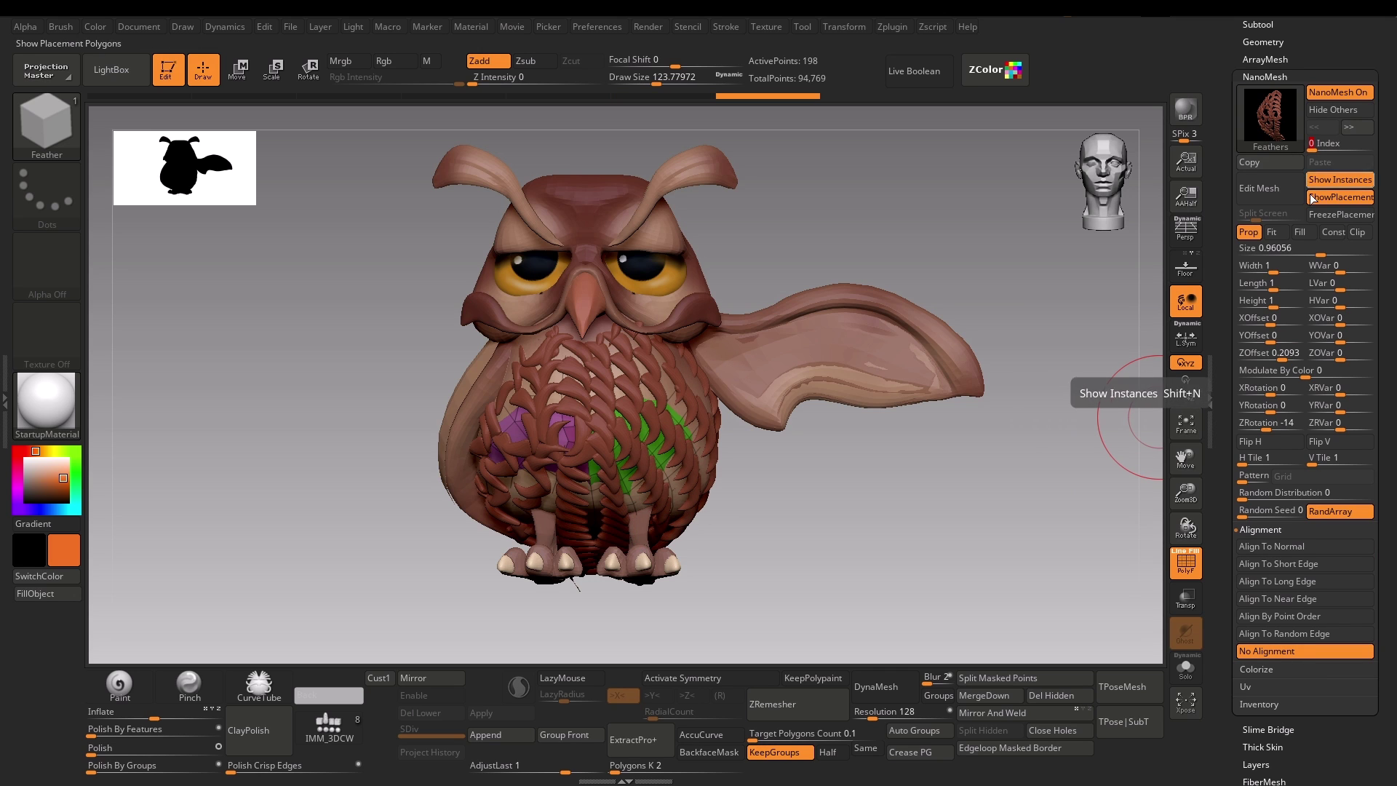
pyautogui.click(1276, 544)
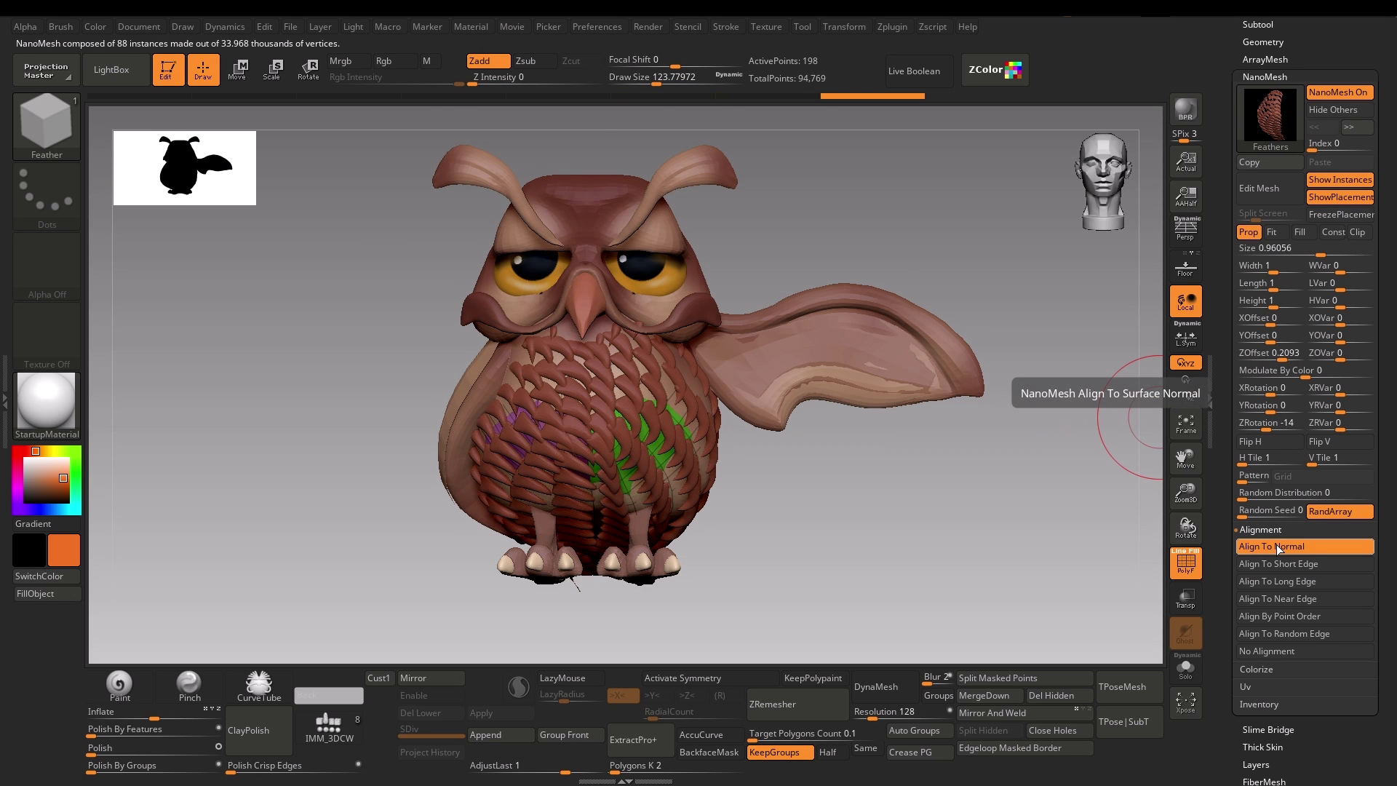
# Step: Adjust the index 1 chest feathers: Size about 1.32, width variation 35, X rotation 7, Z rotation 81, Z rotation variation 2, and higher random distribution
pyautogui.click(1363, 149)
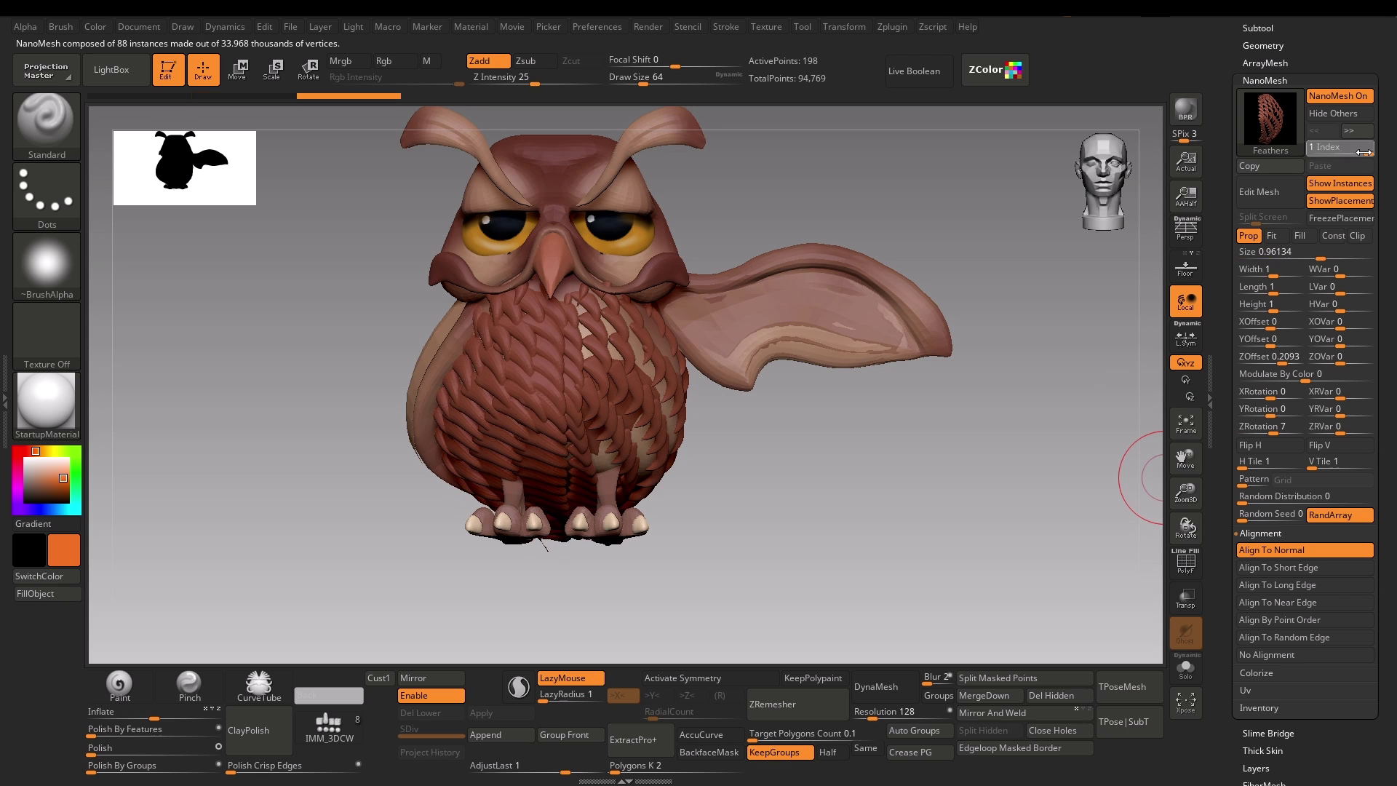
pyautogui.moveTo(1281, 433); pyautogui.dragTo(1303, 432)
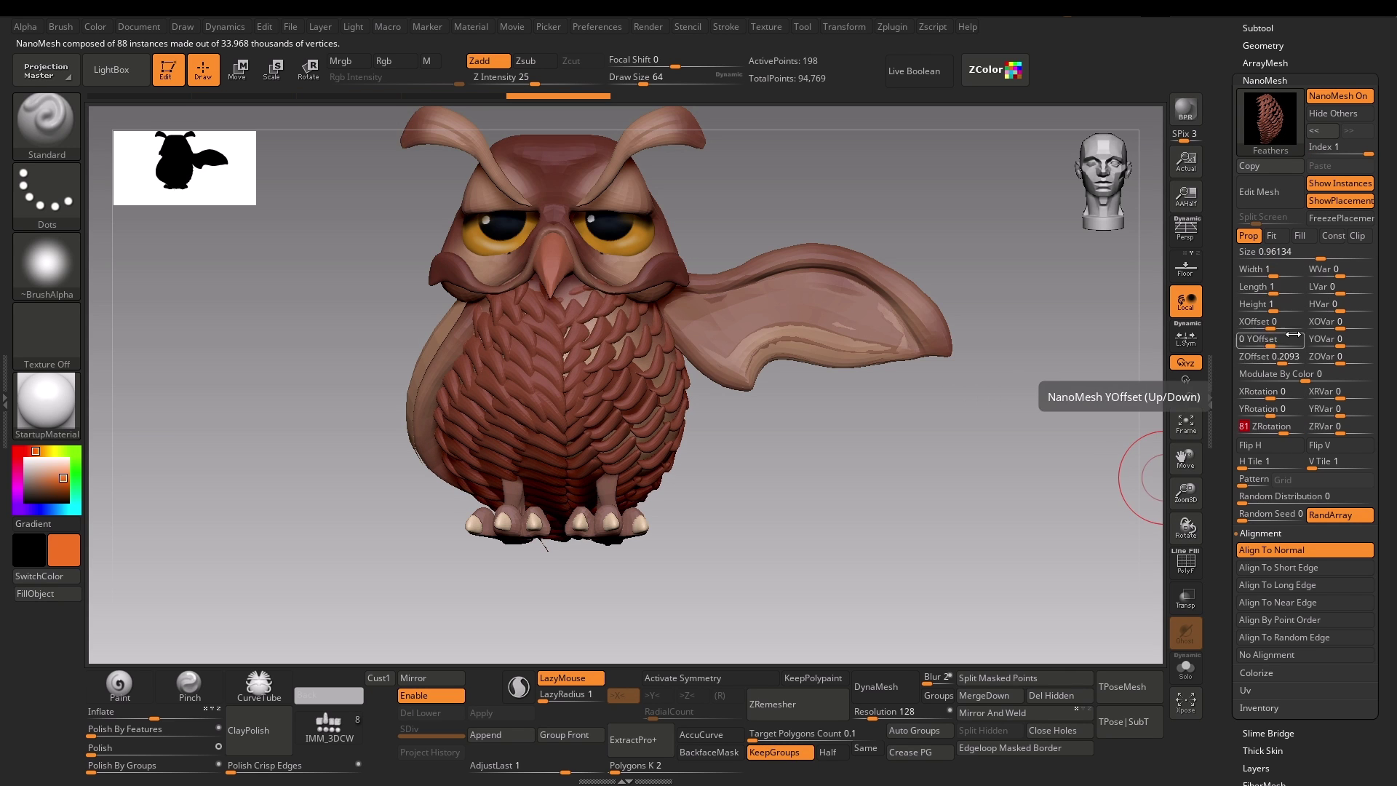
pyautogui.moveTo(1310, 253); pyautogui.dragTo(1358, 286)
pyautogui.moveTo(1343, 429); pyautogui.dragTo(1348, 431)
pyautogui.moveTo(1266, 394); pyautogui.dragTo(1342, 397)
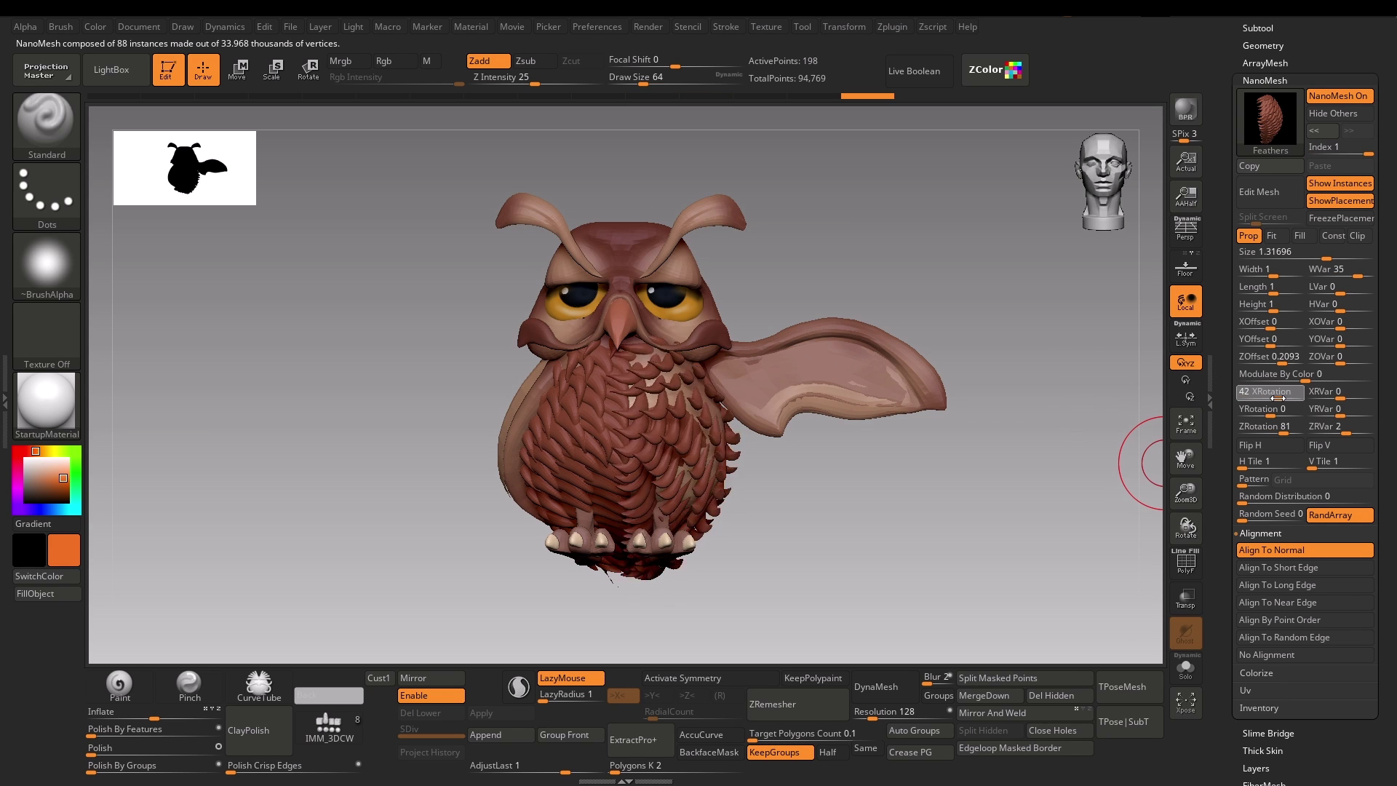
pyautogui.moveTo(1272, 398)
pyautogui.mouseDown()
pyautogui.moveTo(1337, 392)
pyautogui.moveTo(1273, 398)
pyautogui.mouseUp()
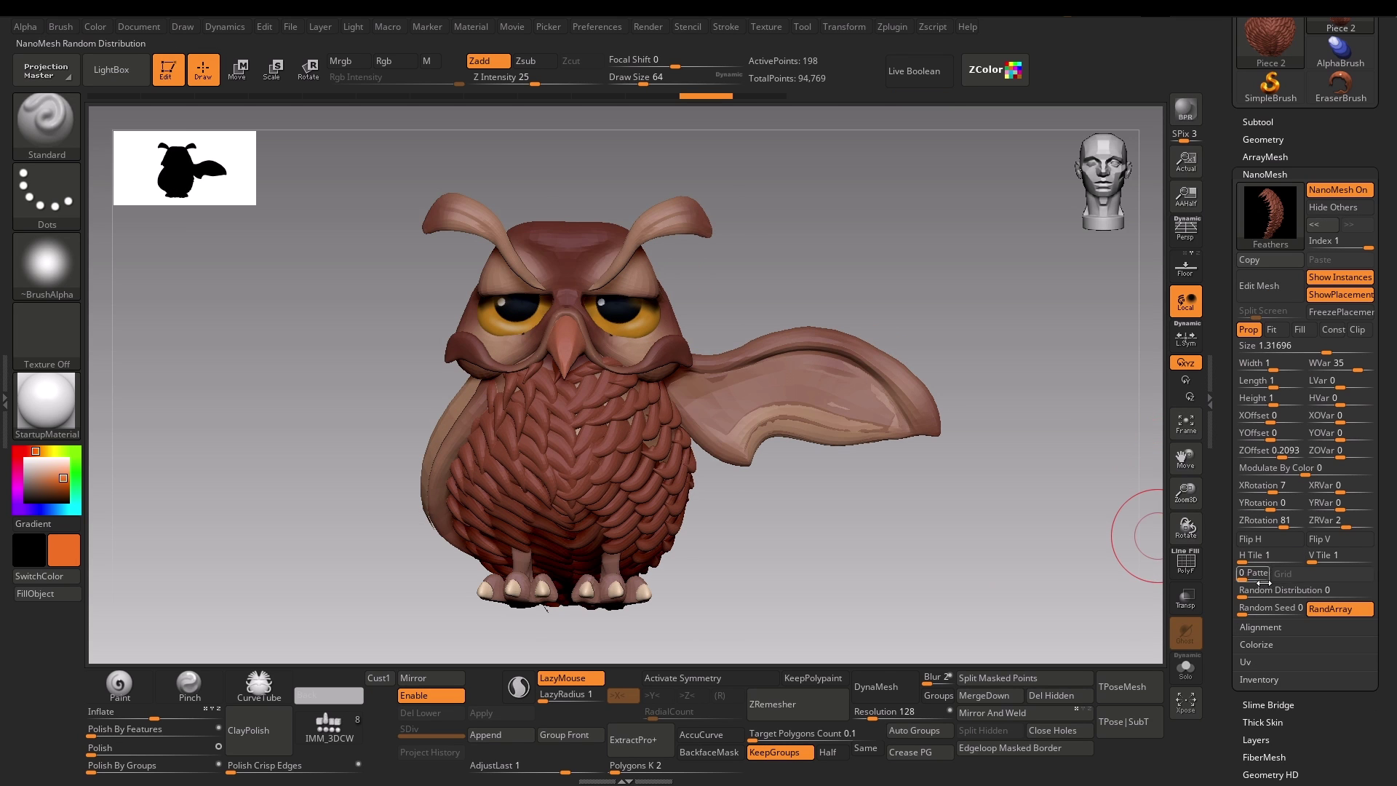
pyautogui.moveTo(1264, 587); pyautogui.dragTo(1285, 589)
# Step: Adjust the index 0 chest feathers: Size about 1.37, X rotation 7 with variation 8, Z rotation 0 with variation 7, random distribution about 1.77
pyautogui.moveTo(1345, 240); pyautogui.dragTo(1316, 241)
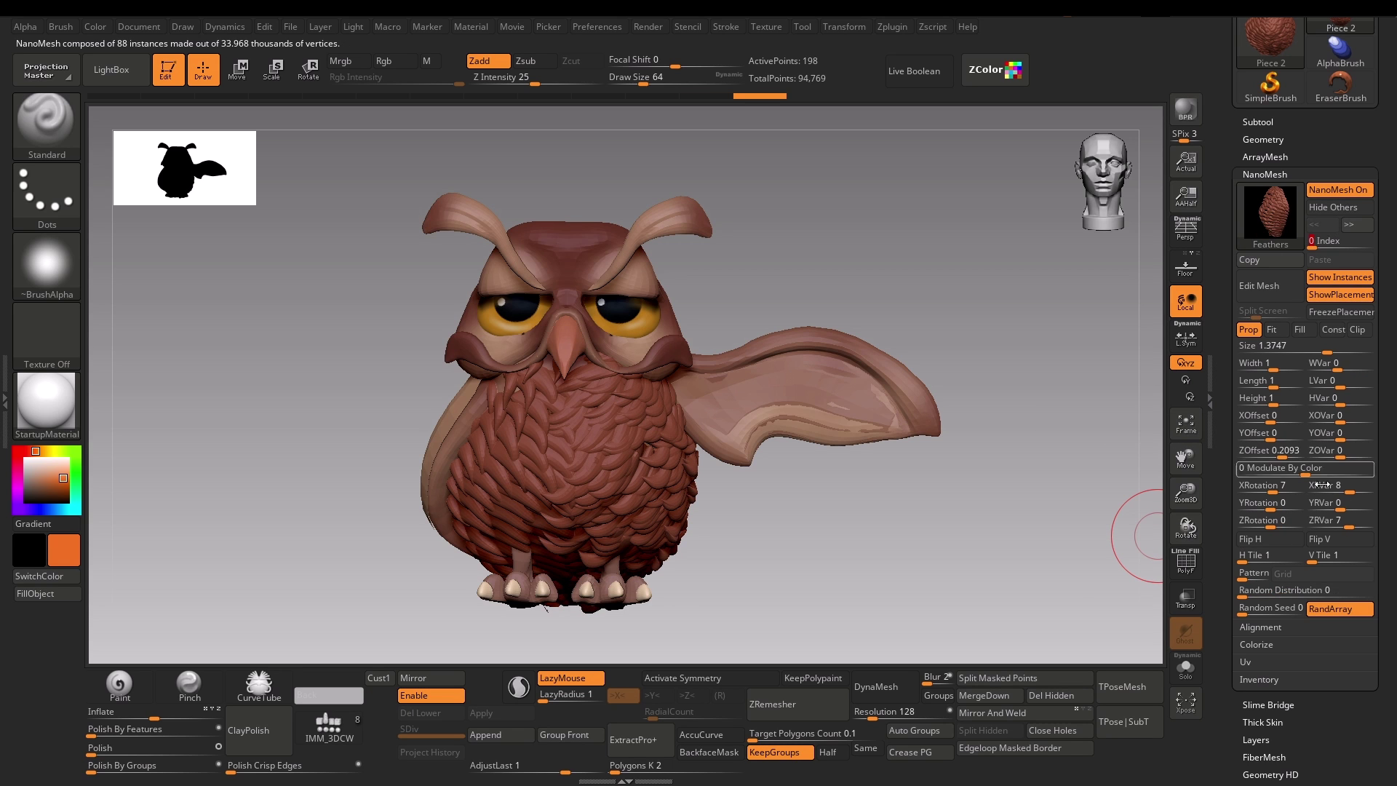
pyautogui.moveTo(1256, 590); pyautogui.dragTo(1283, 588)
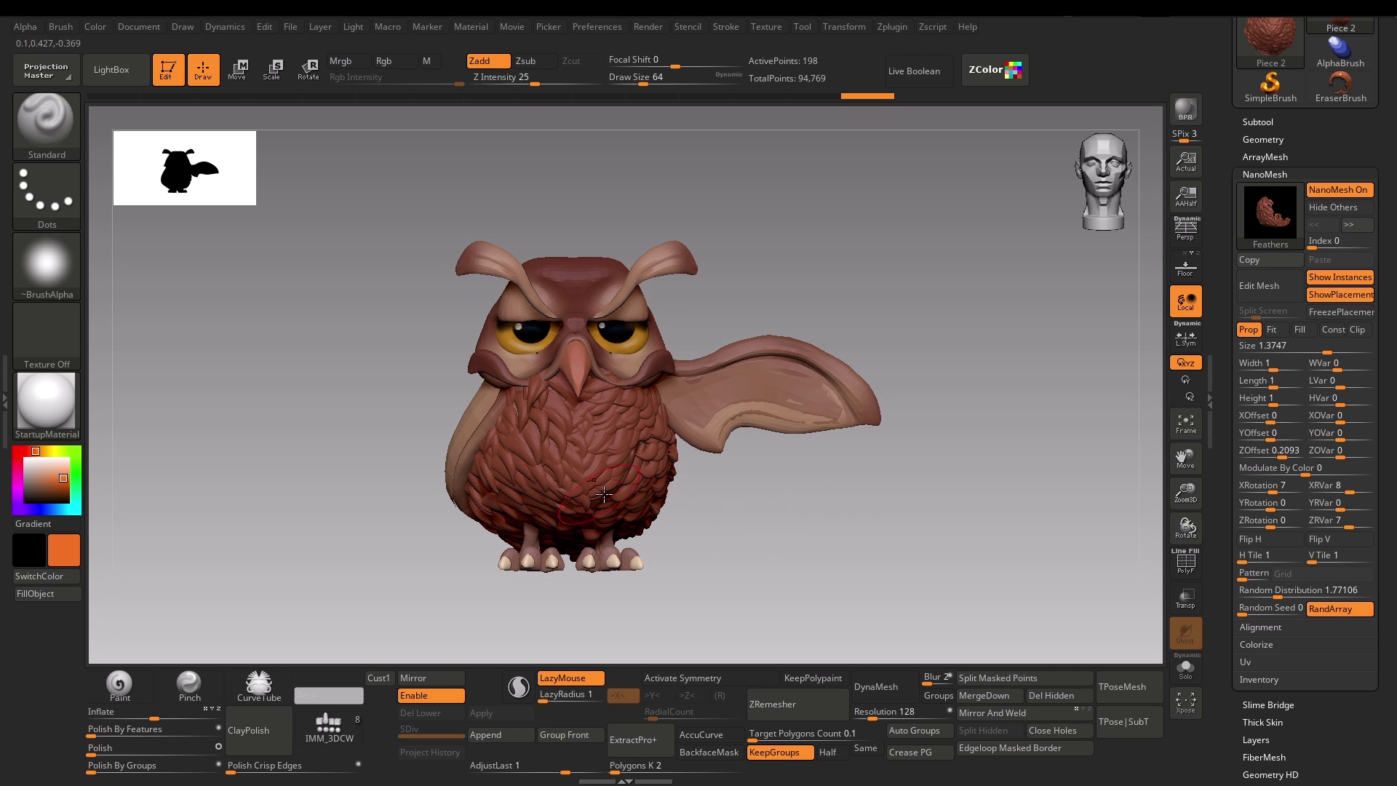
pyautogui.moveTo(747, 512); pyautogui.dragTo(738, 508)
# Step: Convert the chest's NanoMesh feathers to real geometry with One To Mesh
pyautogui.click(1277, 680)
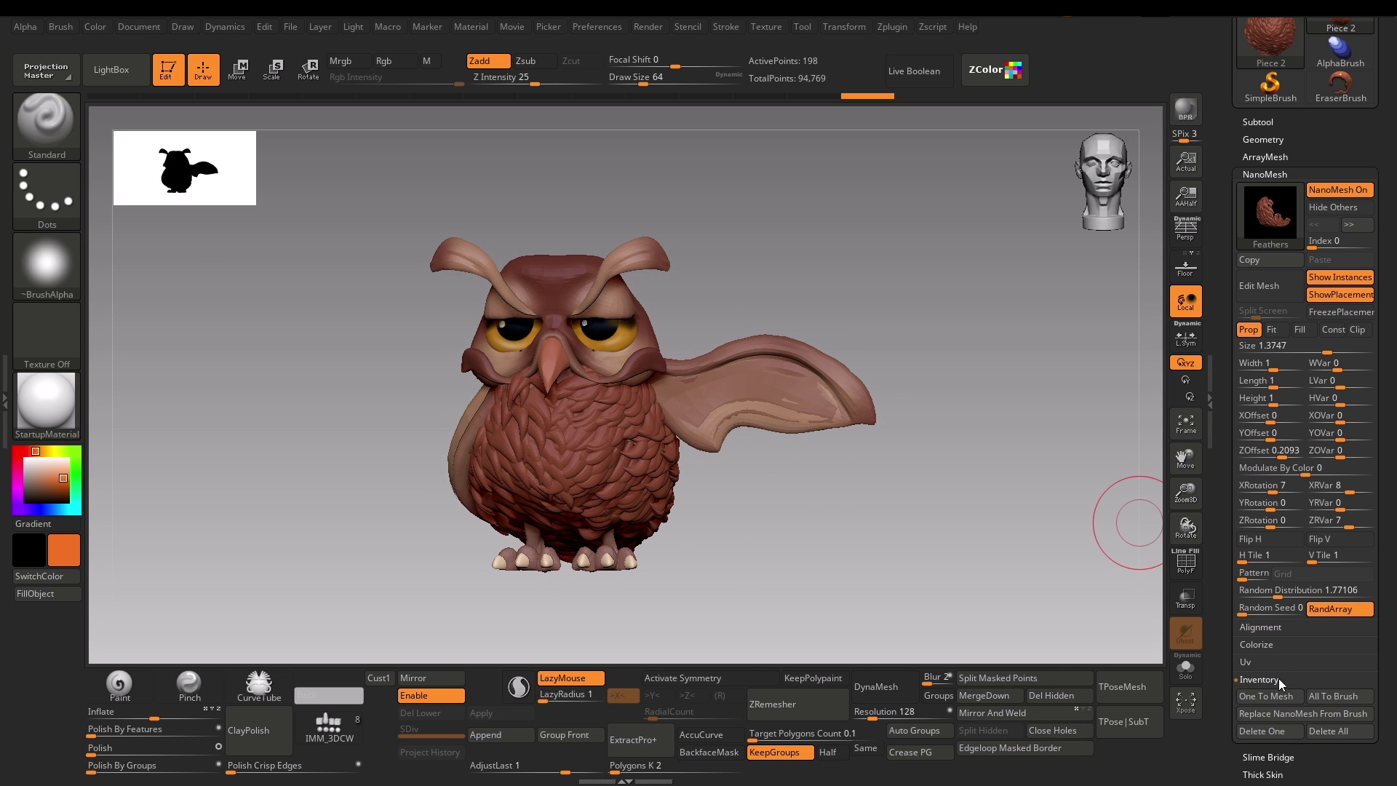
pyautogui.click(1285, 696)
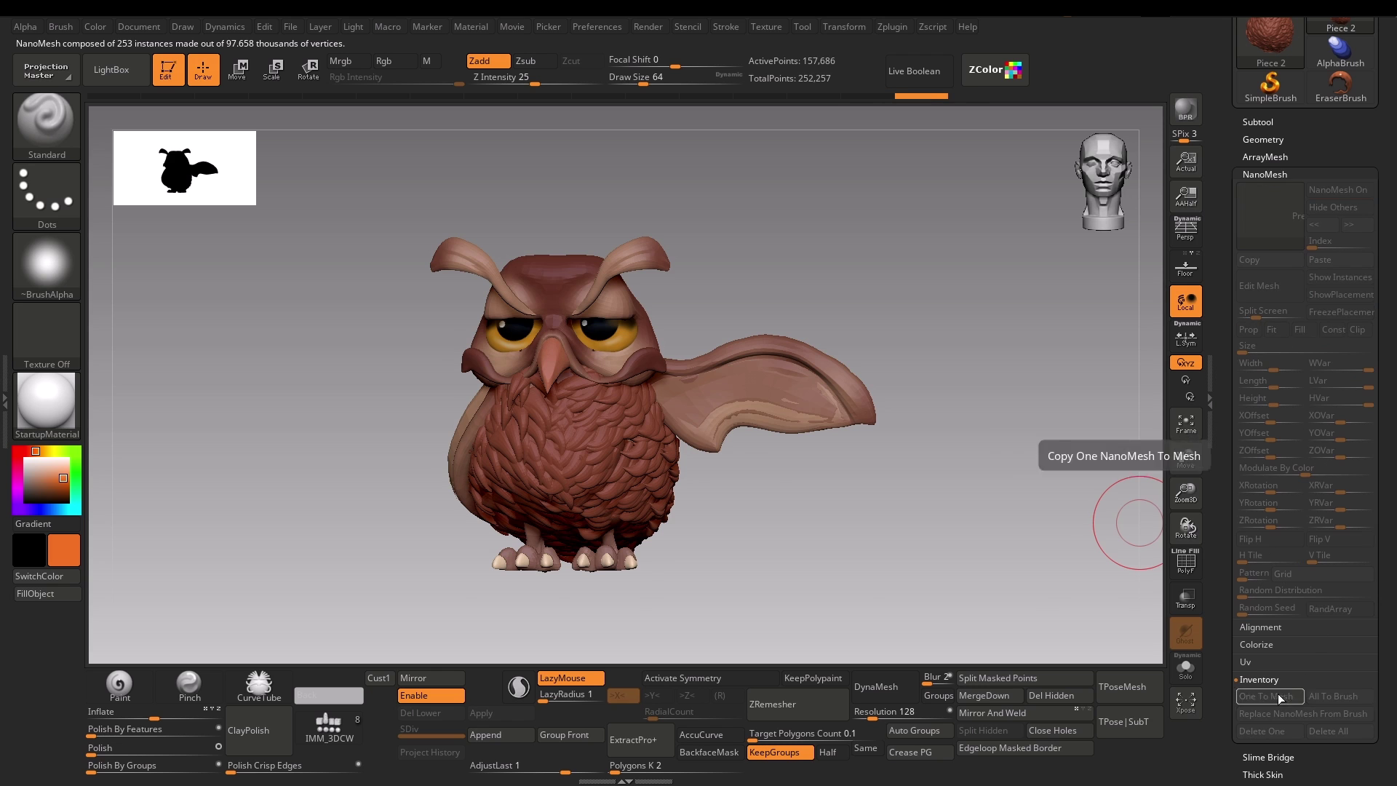
pyautogui.moveTo(570, 398); pyautogui.dragTo(634, 487, button='right')
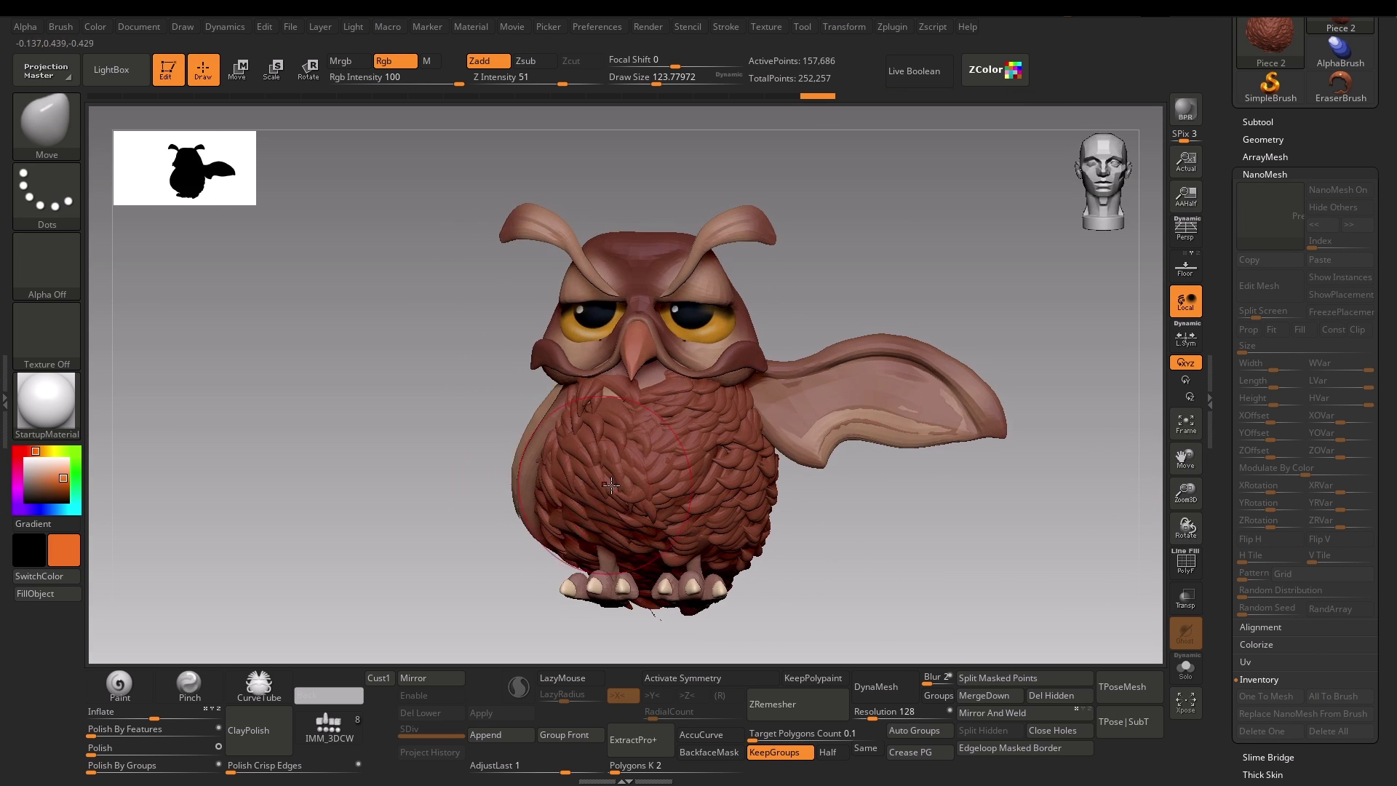
pyautogui.keyDown('alt'); pyautogui.moveTo(883, 586); pyautogui.dragTo(780, 557, button='right'); pyautogui.keyUp('alt')
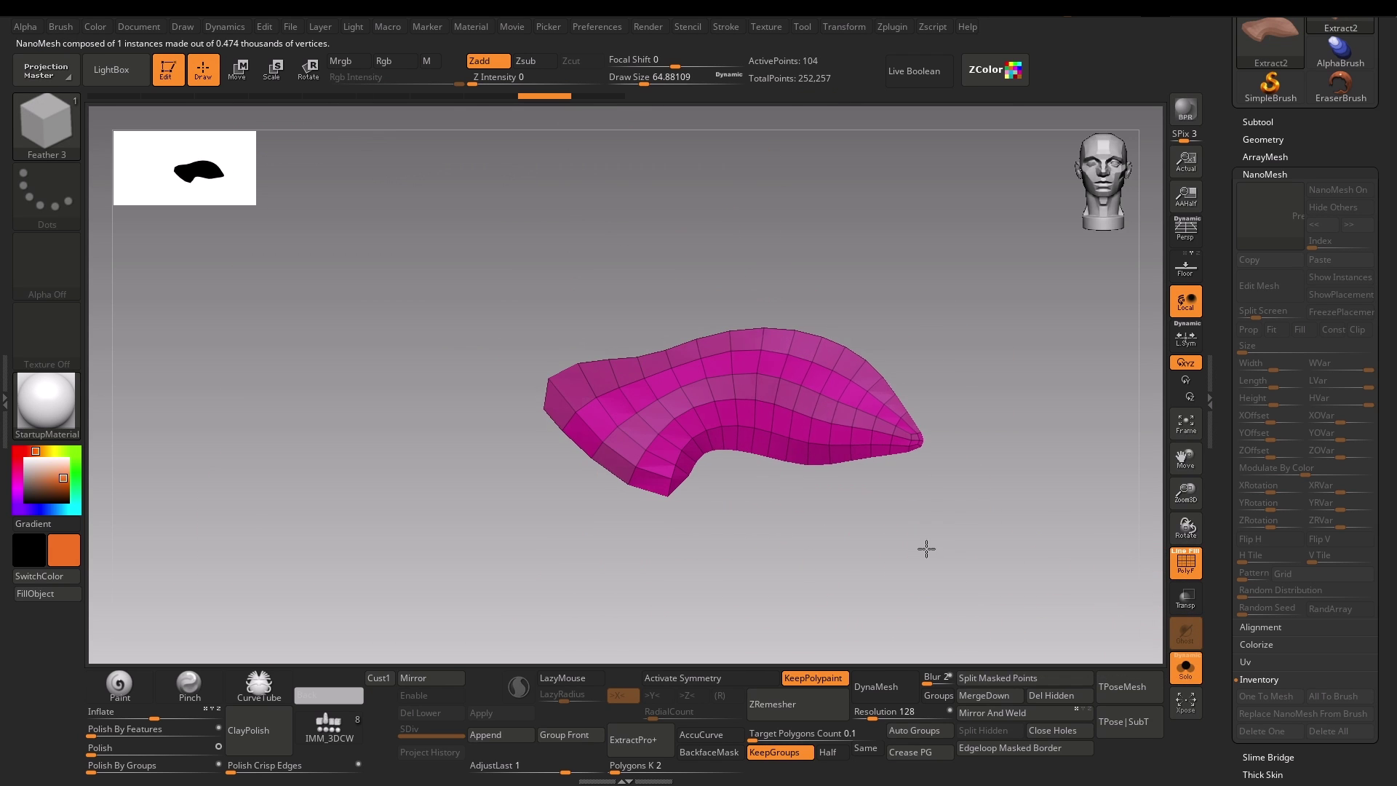
# Step: Insert the Feather 3 NanoMesh brush over the upper and lower polygroups of the spread wing's inner surface
pyautogui.moveTo(926, 548); pyautogui.dragTo(887, 524)
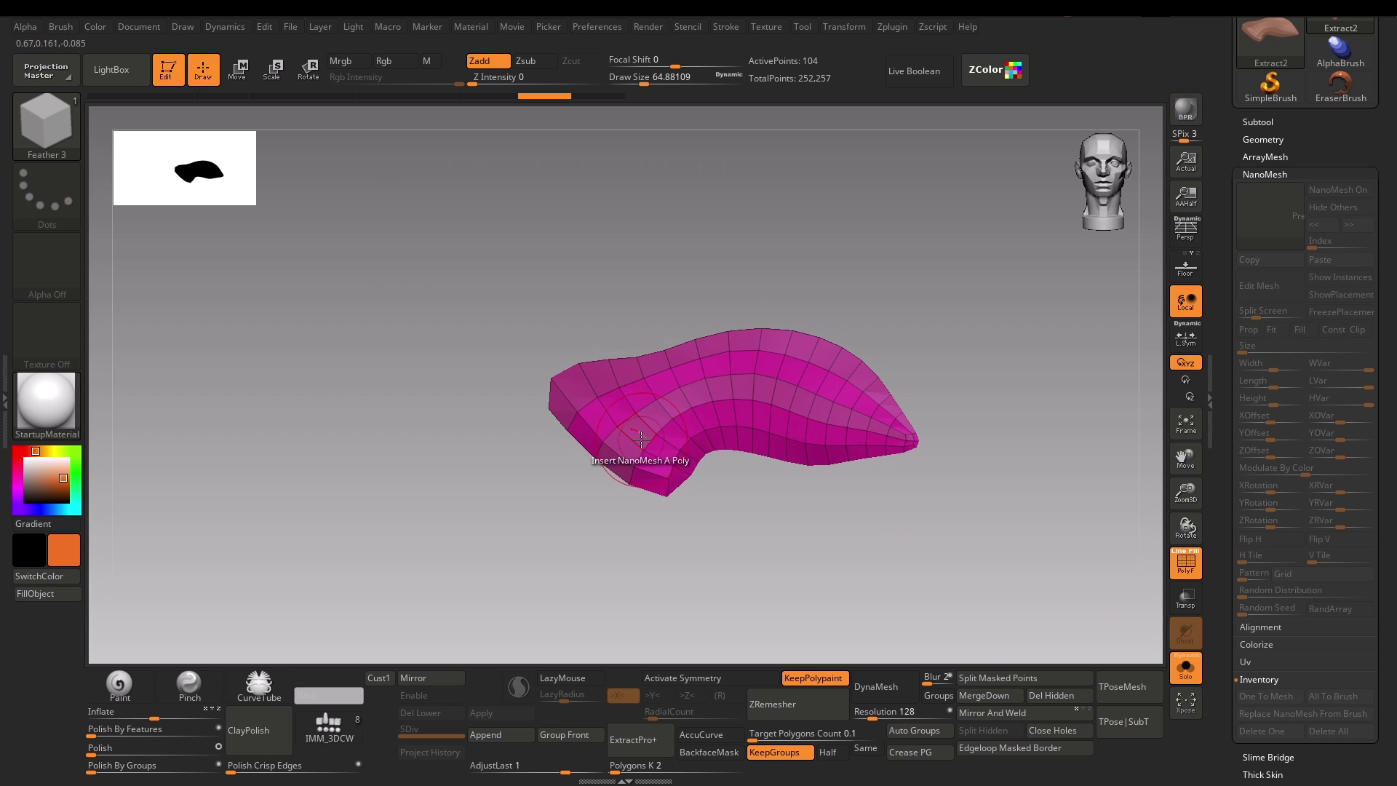
pyautogui.moveTo(850, 517); pyautogui.dragTo(893, 529)
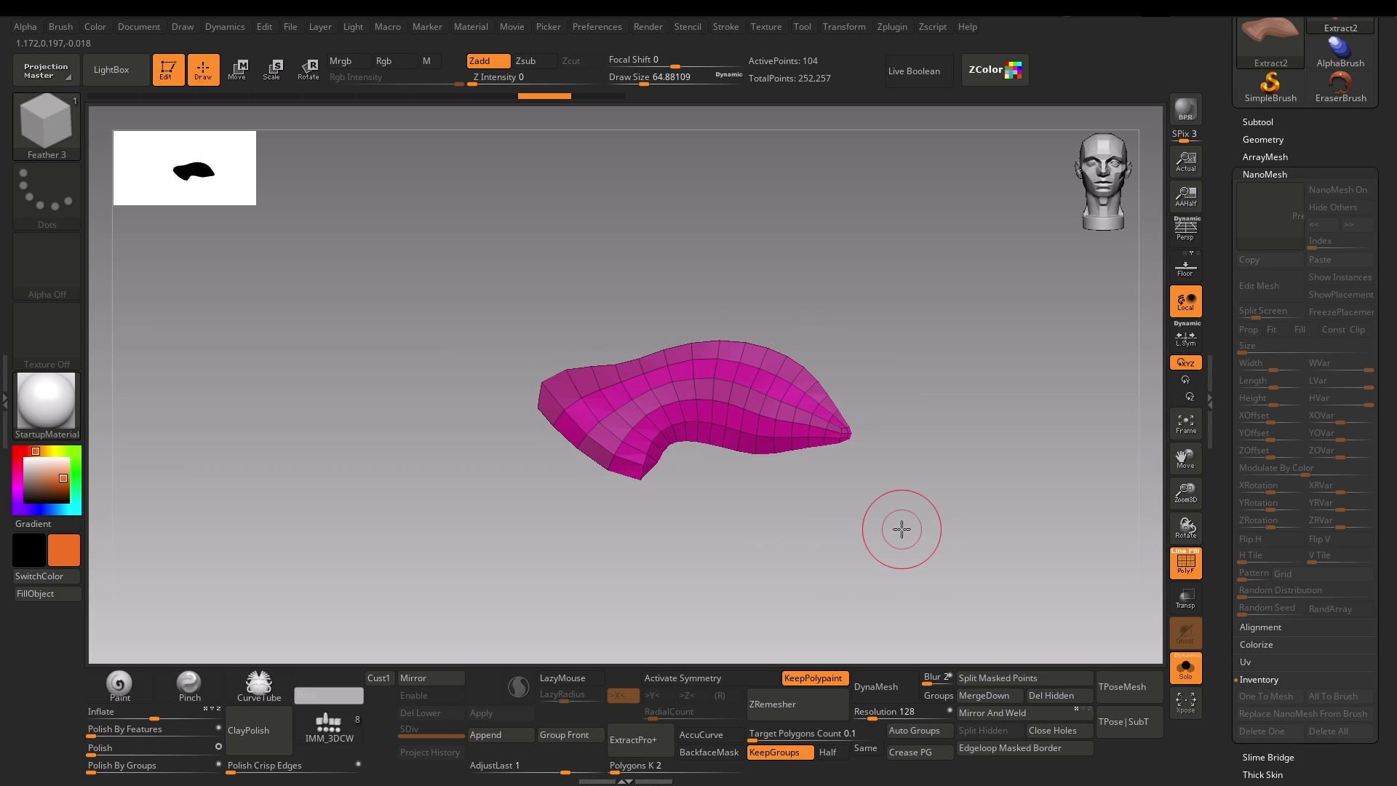
pyautogui.hotkey('alt', 's')
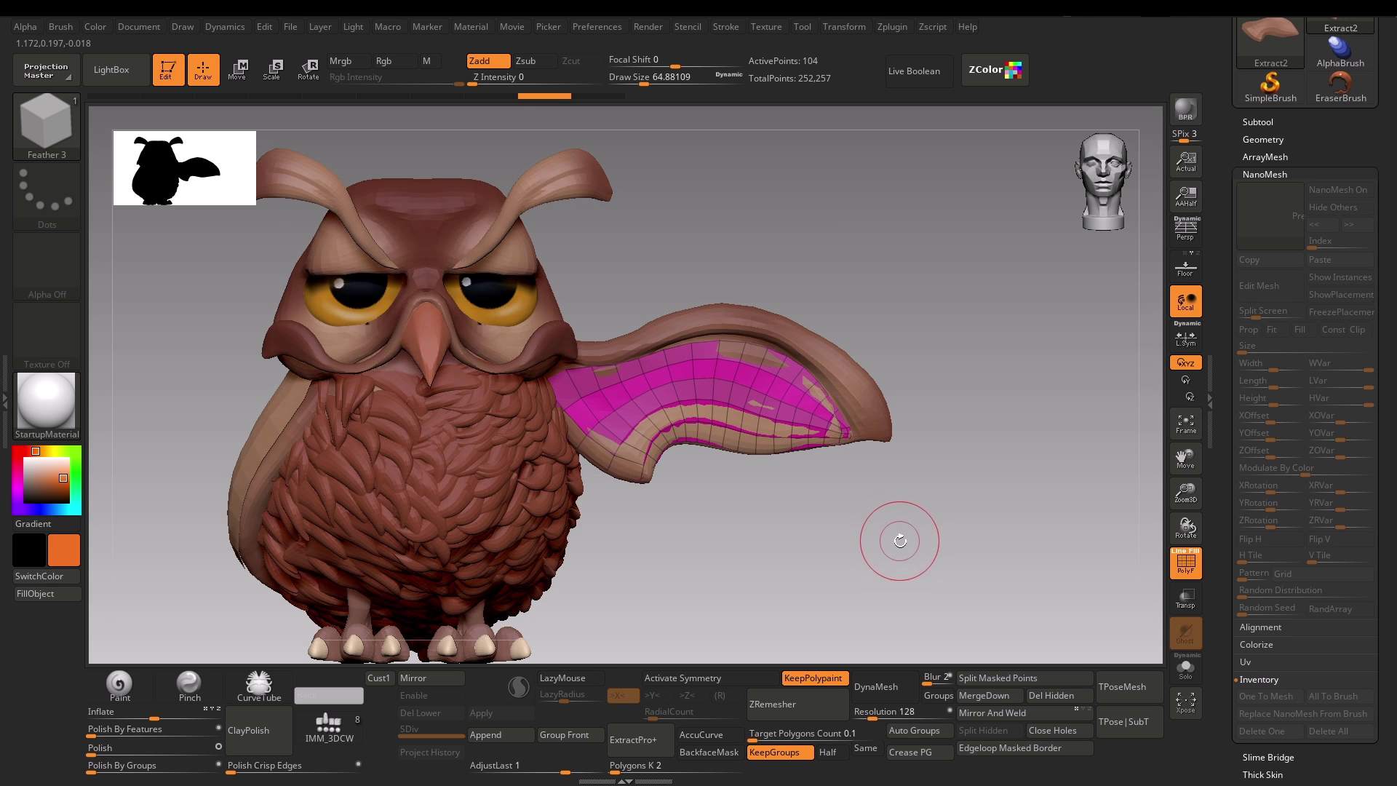
pyautogui.click(584, 384)
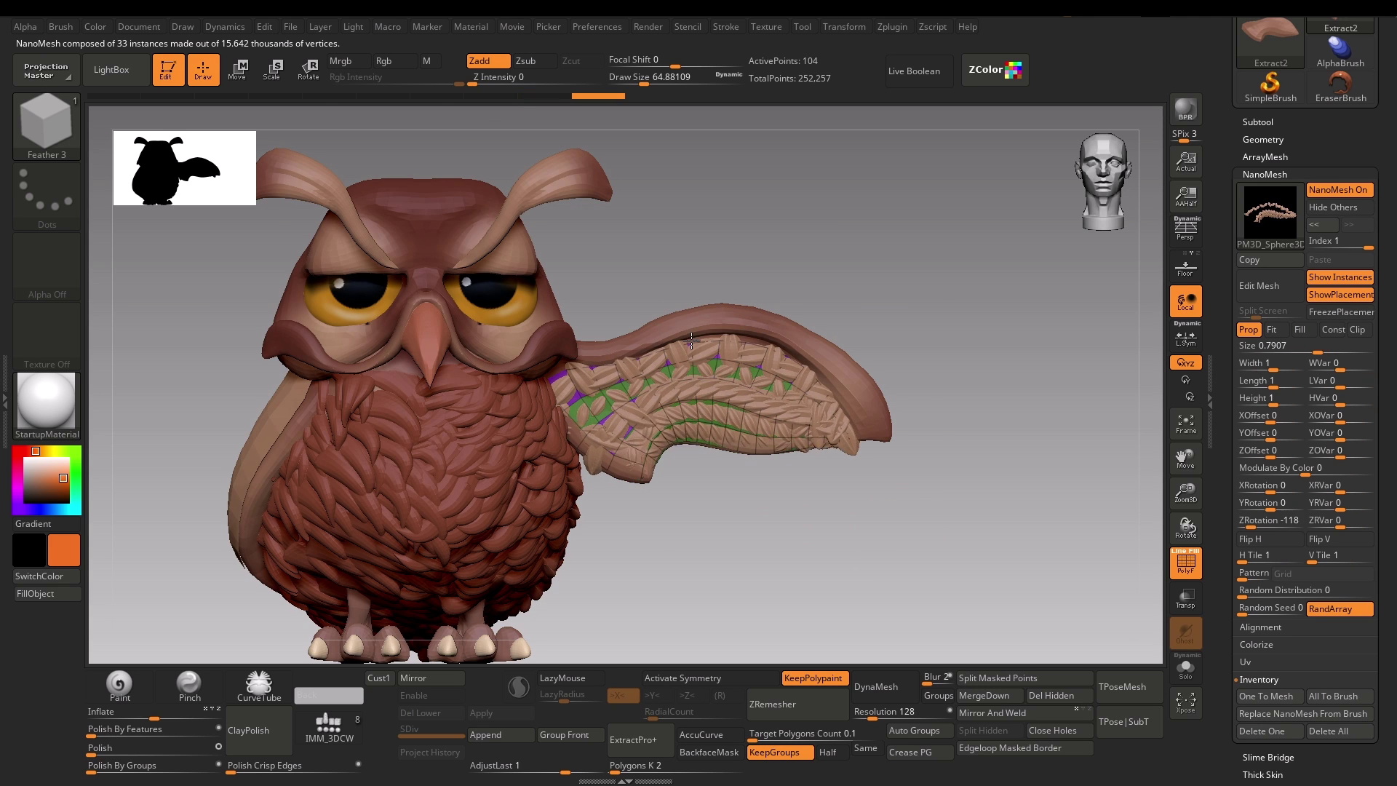
pyautogui.moveTo(692, 340); pyautogui.dragTo(746, 326)
# Step: Set both feather groups on the spread wing, index 1 and index 0, to Align To Normal
pyautogui.moveTo(1281, 624); pyautogui.dragTo(1281, 564)
pyautogui.click(1280, 563)
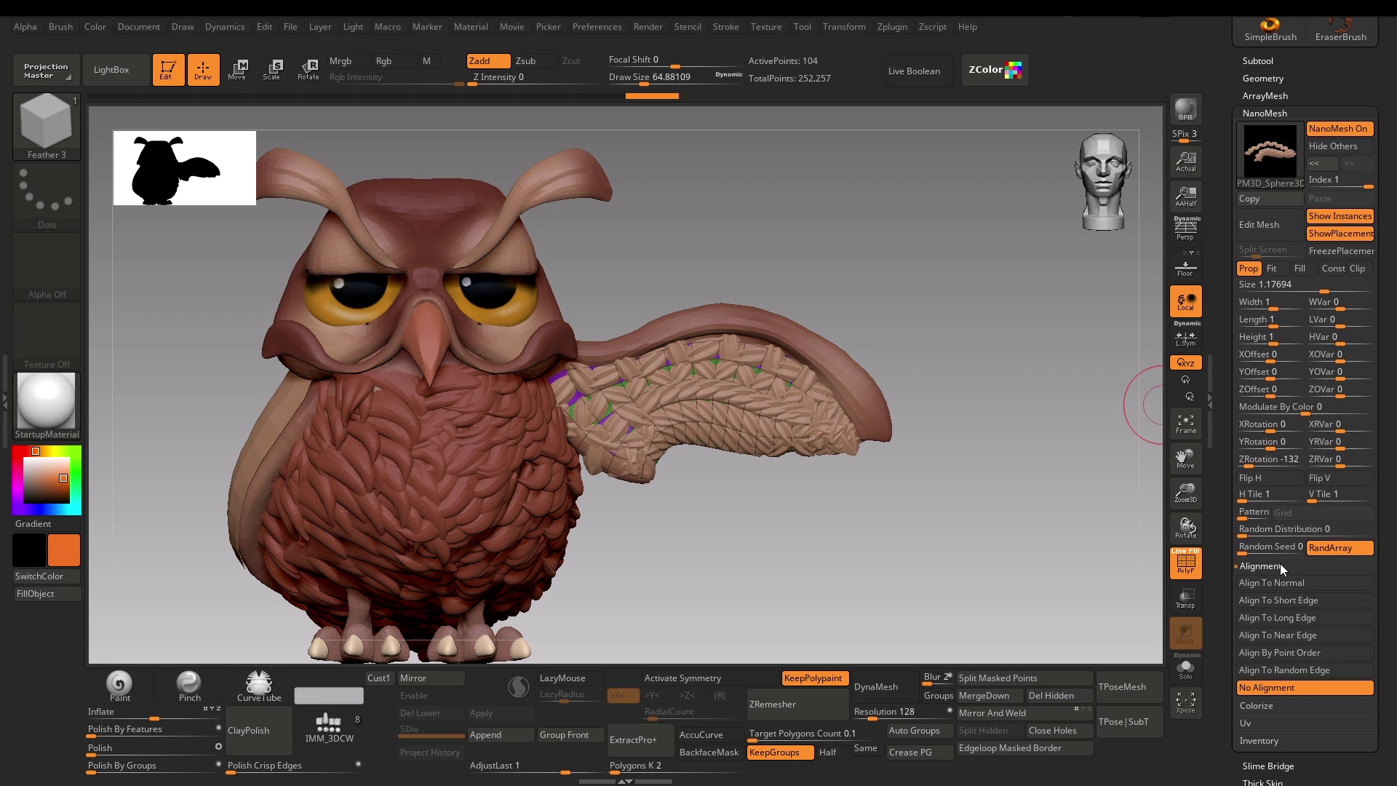
pyautogui.click(1275, 582)
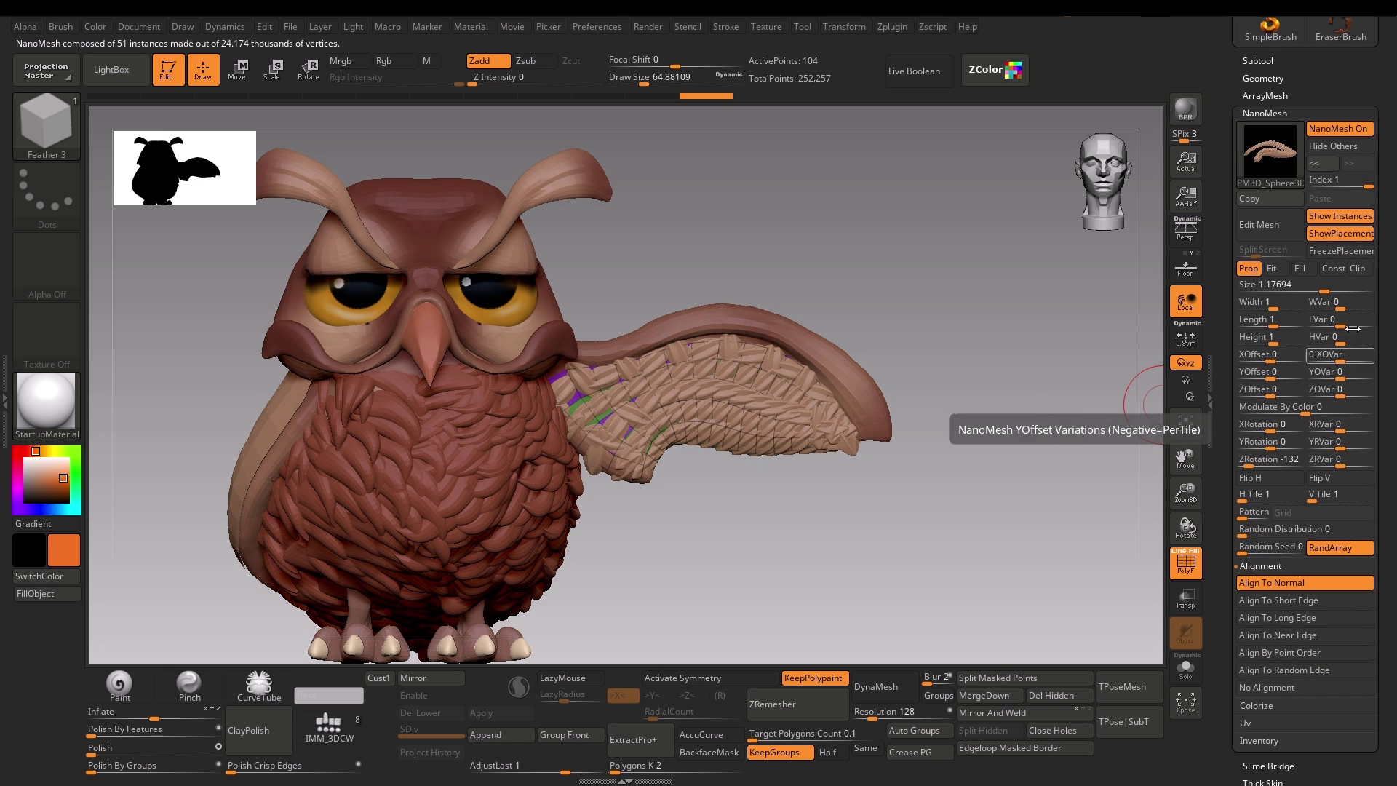
pyautogui.click(1328, 185)
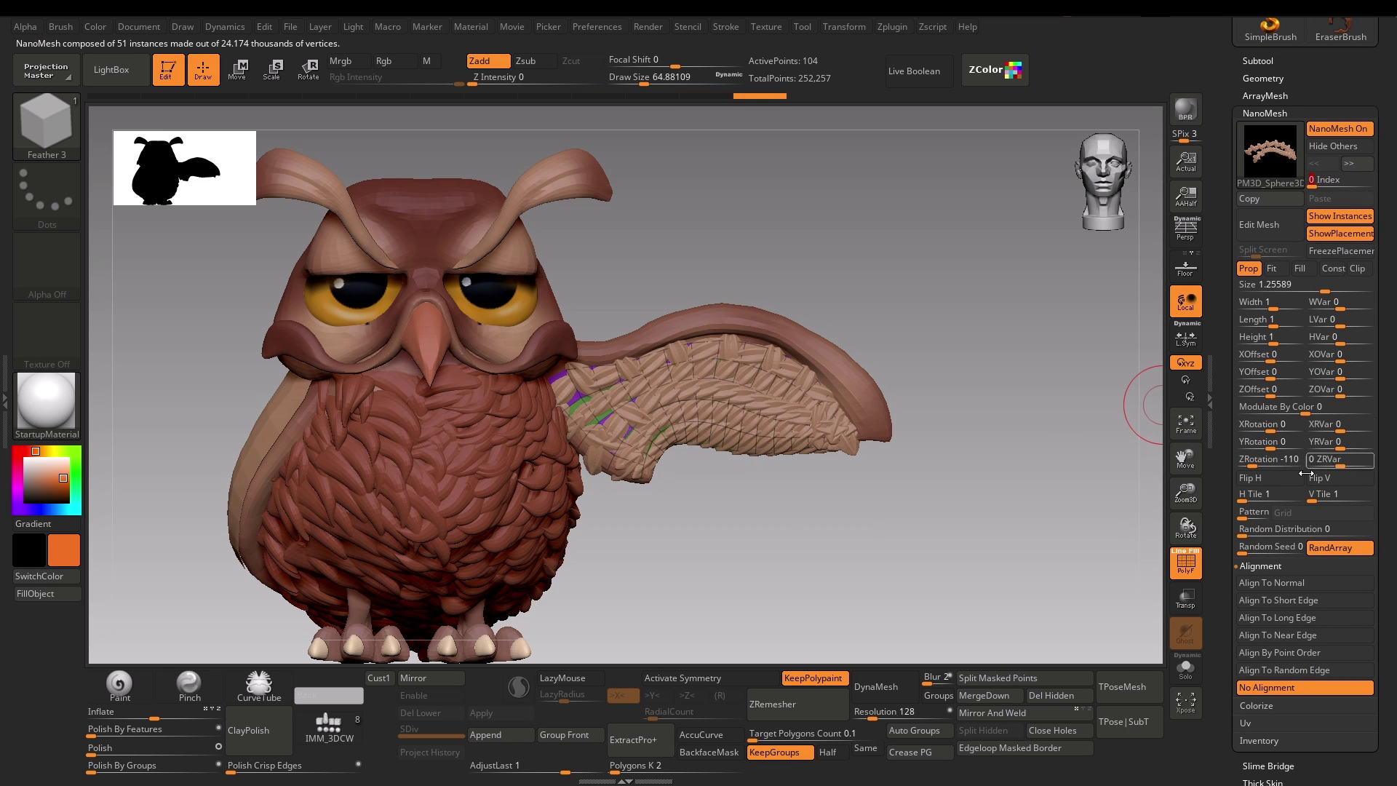
pyautogui.click(1285, 581)
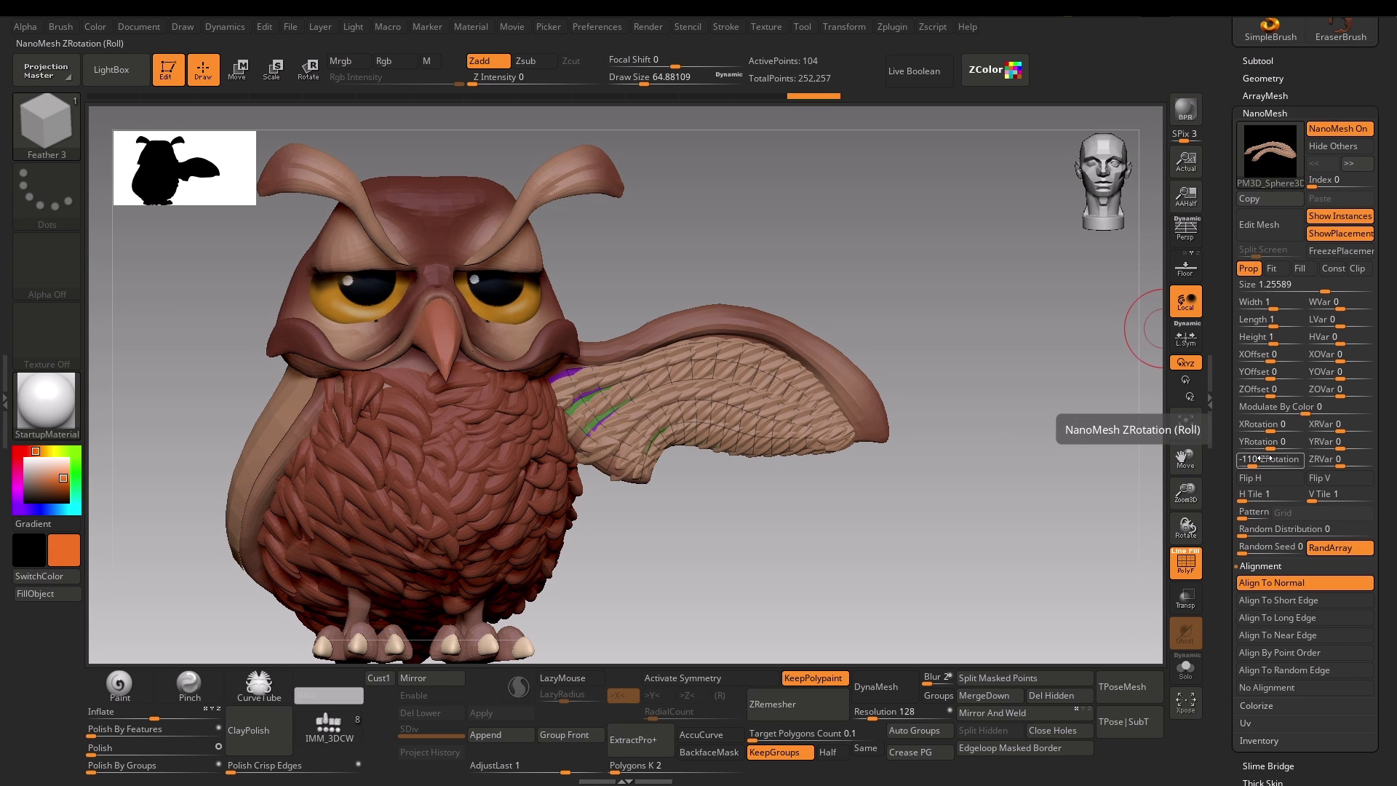
# Step: Set the wing feathers to Z rotation -38 and Size about 1.43 on index 0, and Z rotation -48 with a slightly larger Size on index 1
pyautogui.moveTo(1261, 460)
pyautogui.mouseDown()
pyautogui.moveTo(1281, 460)
pyautogui.moveTo(1270, 446)
pyautogui.mouseUp()
pyautogui.moveTo(1318, 290); pyautogui.dragTo(1329, 292)
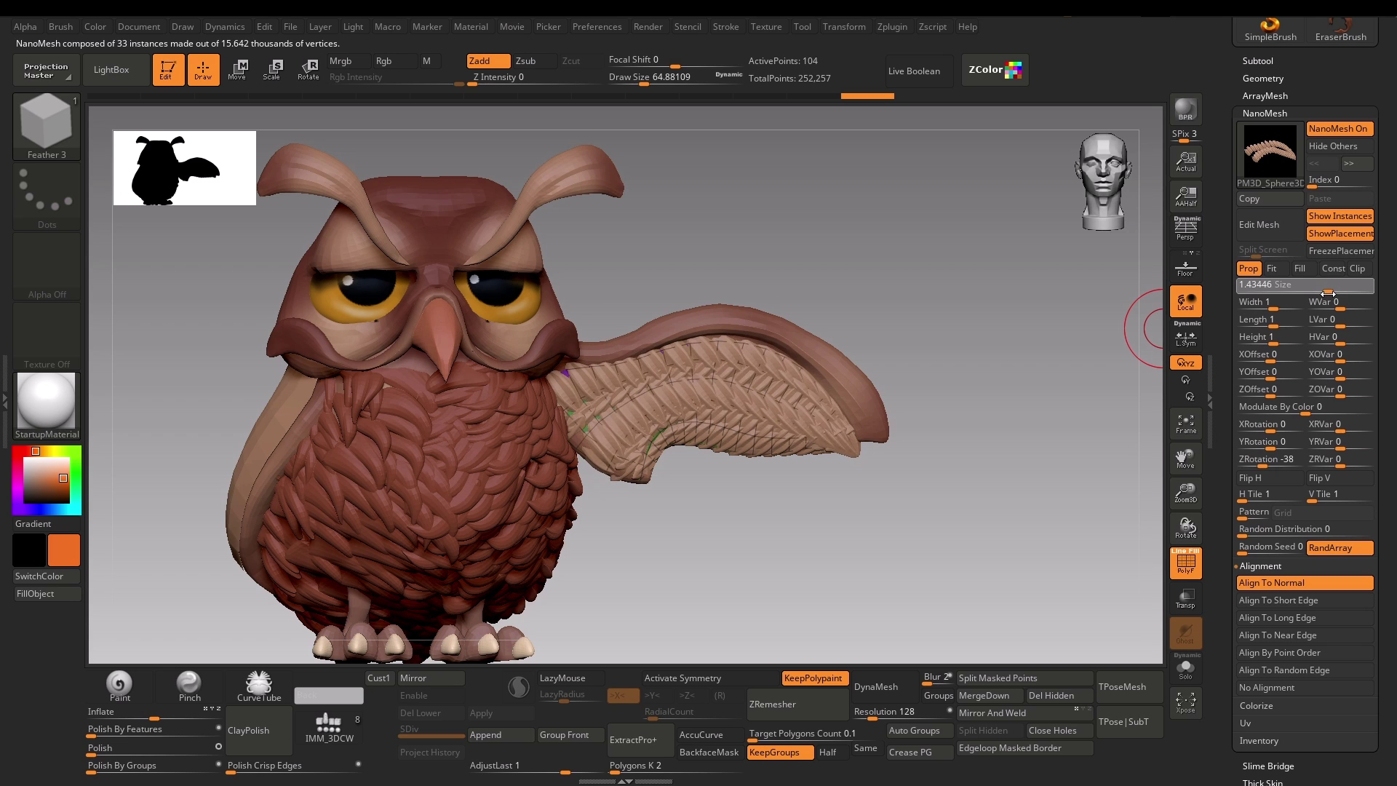
pyautogui.click(1349, 163)
pyautogui.moveTo(1270, 461); pyautogui.dragTo(1261, 449)
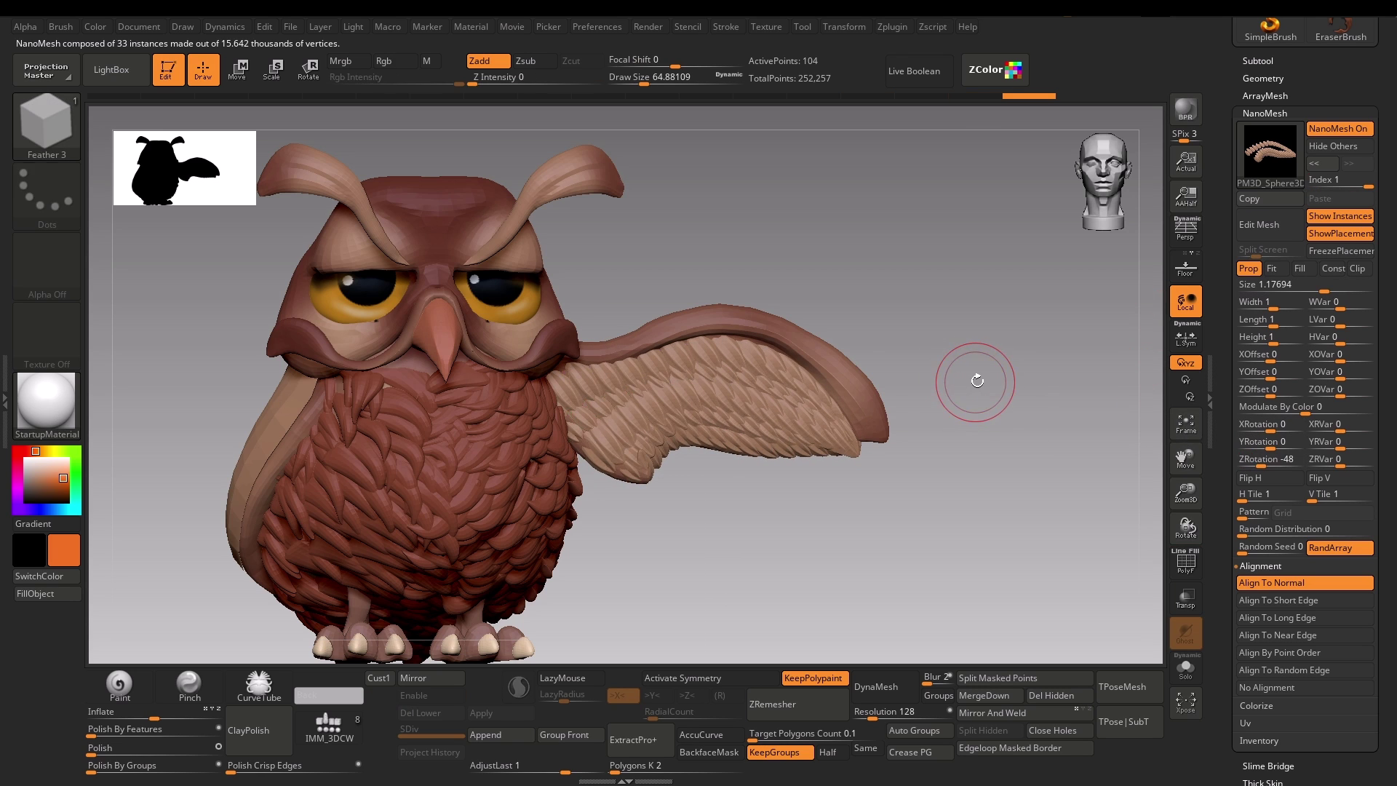
pyautogui.moveTo(1323, 292); pyautogui.dragTo(1326, 293)
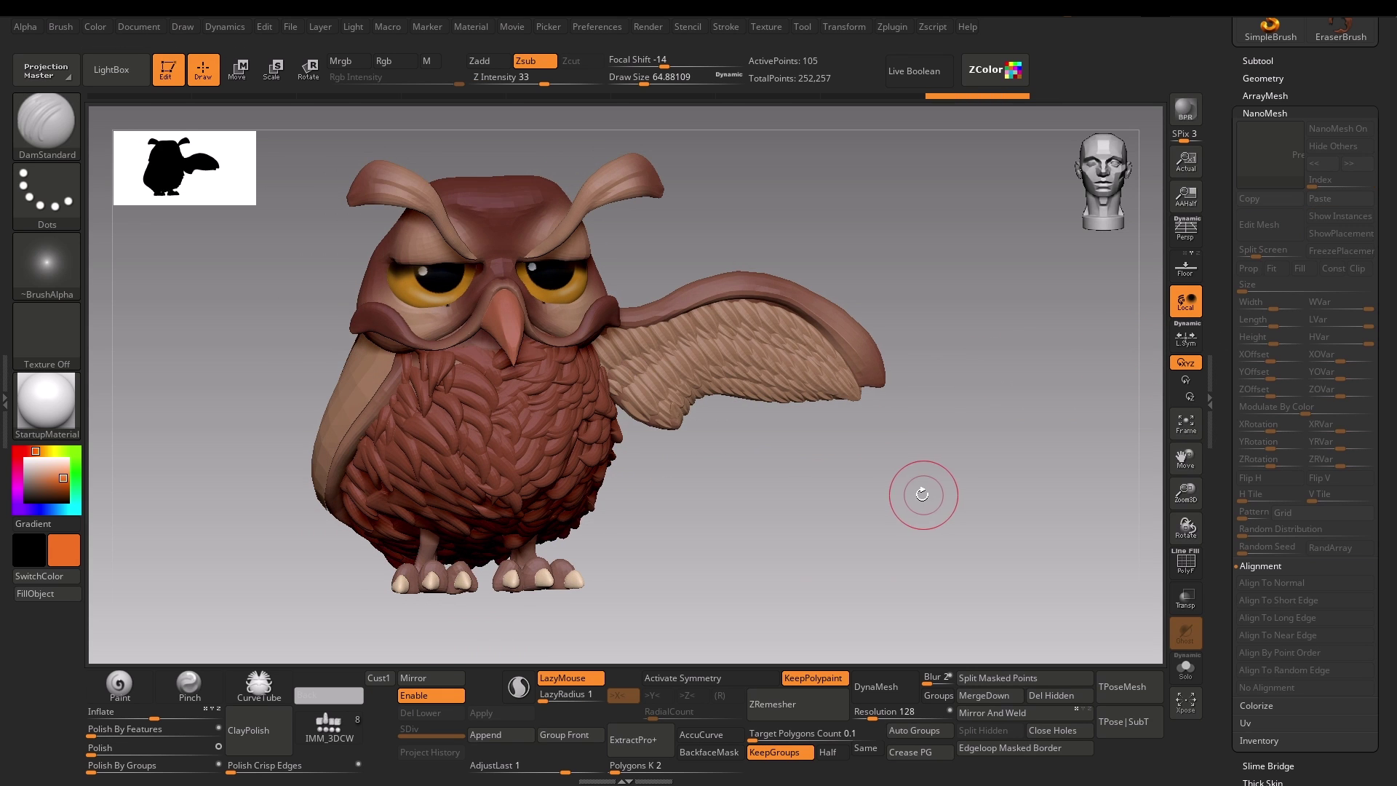
# Step: Insert the Feather 2 NanoMesh on the folded wing with the Polygroup All target and set its alignment to Align To Normal
pyautogui.moveTo(923, 493)
pyautogui.mouseDown()
pyautogui.moveTo(946, 499)
pyautogui.moveTo(933, 476)
pyautogui.mouseUp()
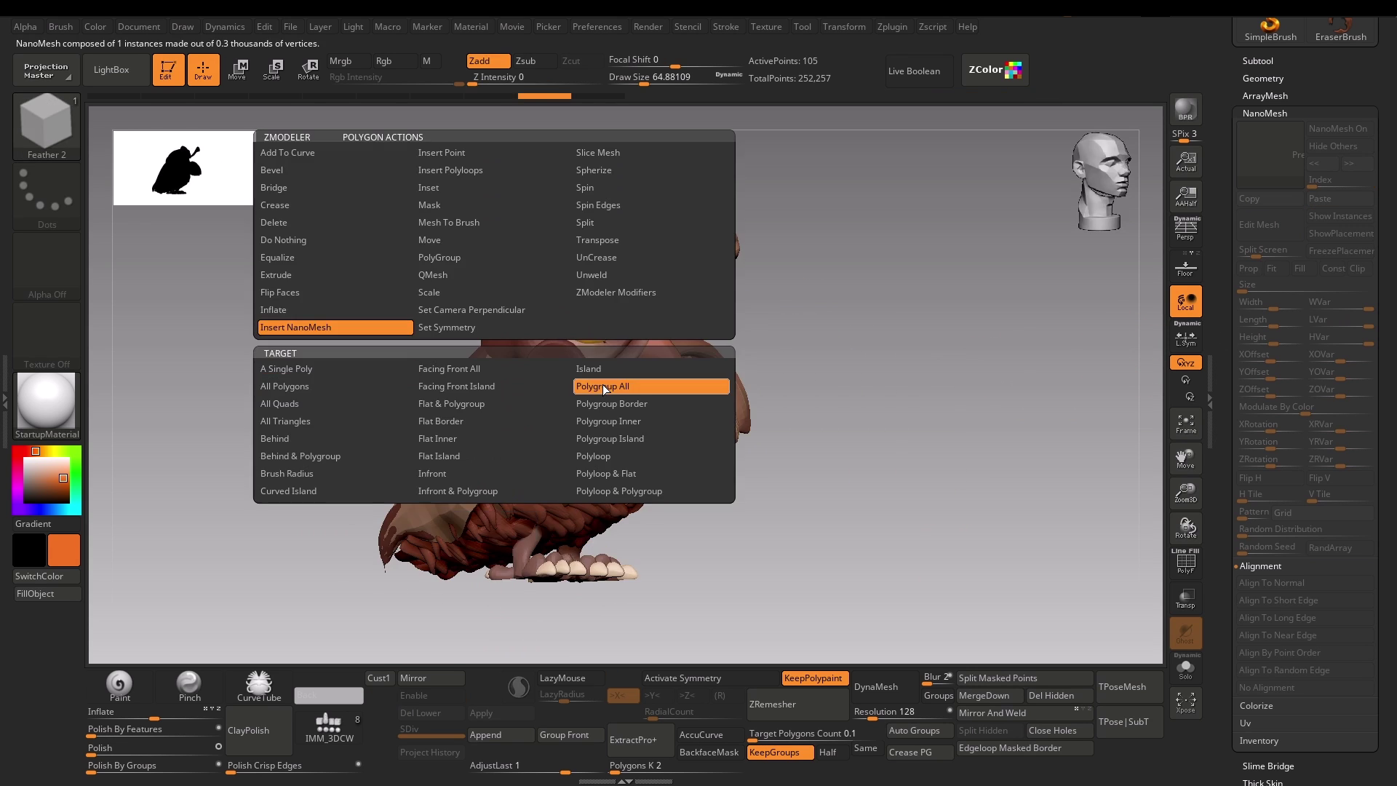
pyautogui.click(603, 384)
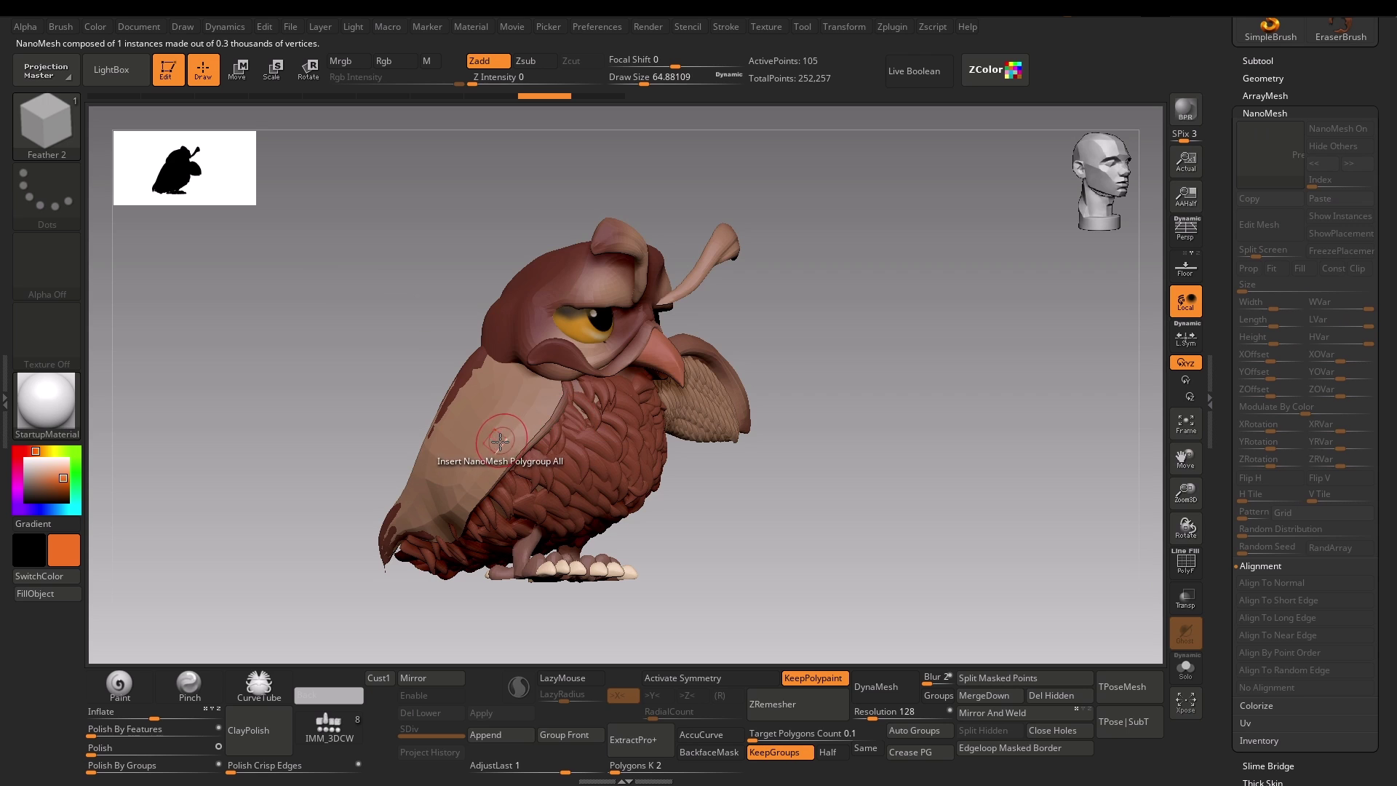
pyautogui.moveTo(494, 444); pyautogui.dragTo(524, 513)
pyautogui.moveTo(804, 552)
pyautogui.mouseDown()
pyautogui.moveTo(830, 552)
pyautogui.moveTo(793, 545)
pyautogui.mouseUp()
pyautogui.click(1270, 582)
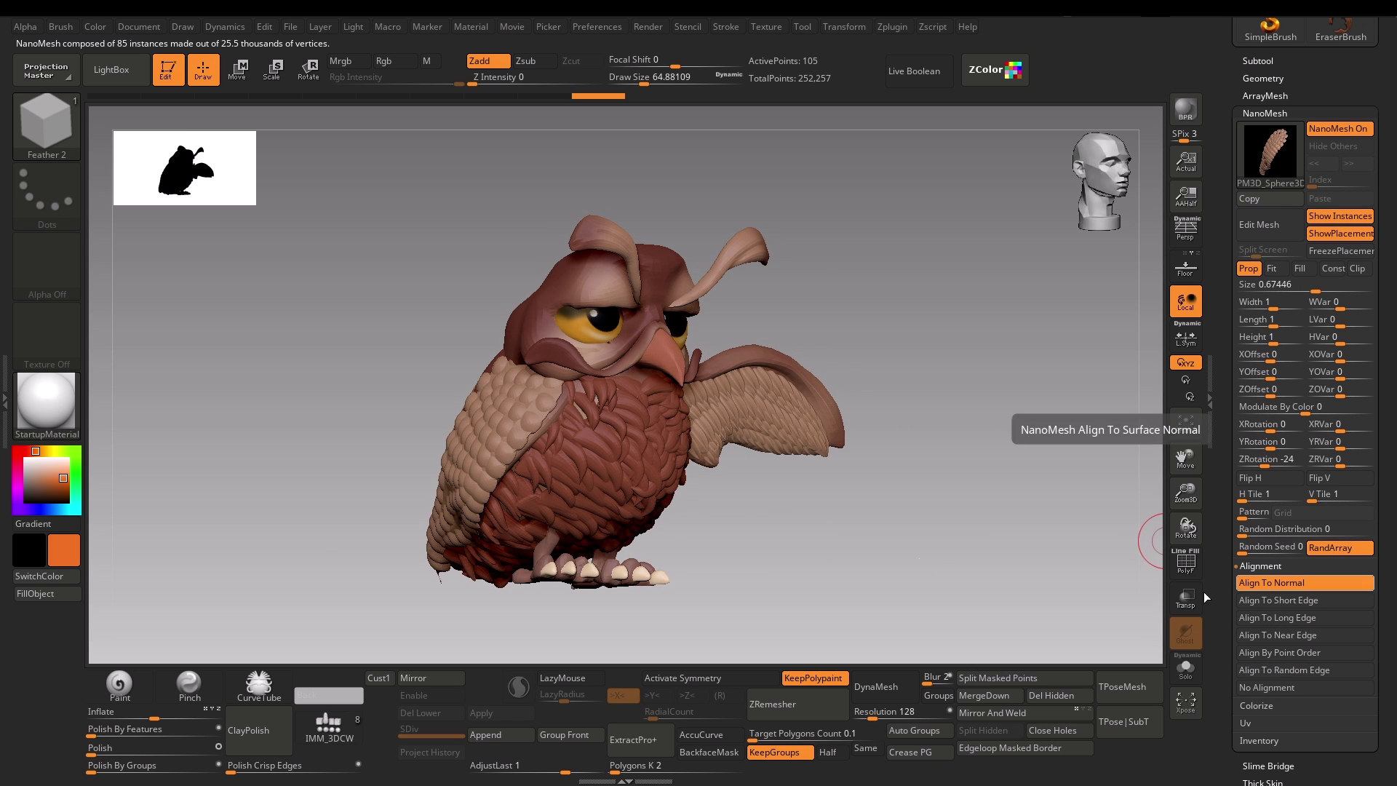
pyautogui.moveTo(880, 565); pyautogui.dragTo(944, 552)
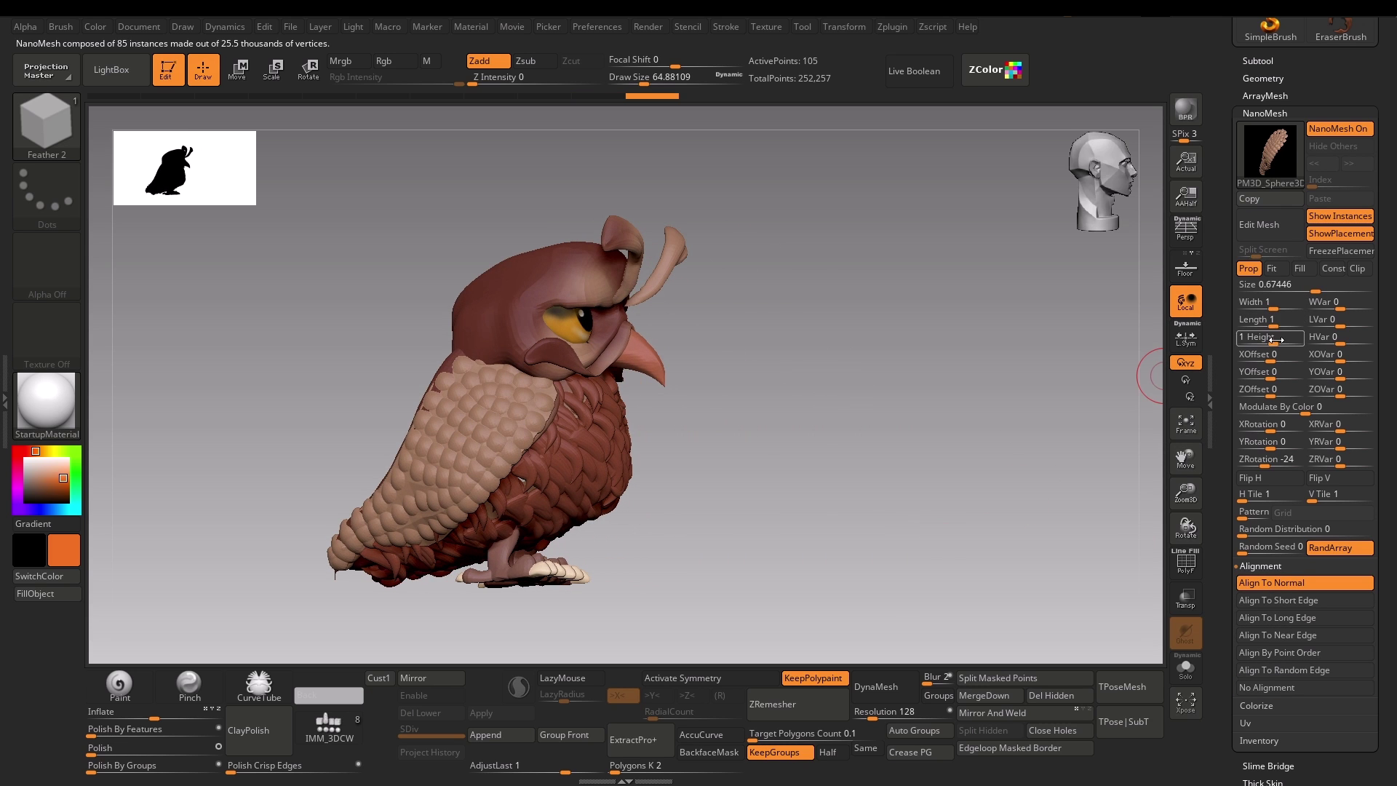
# Step: Set the folded wing's feathers to Length about 1.57 and Z rotation 47, and increase their Size slightly
pyautogui.moveTo(1272, 322); pyautogui.dragTo(1279, 325)
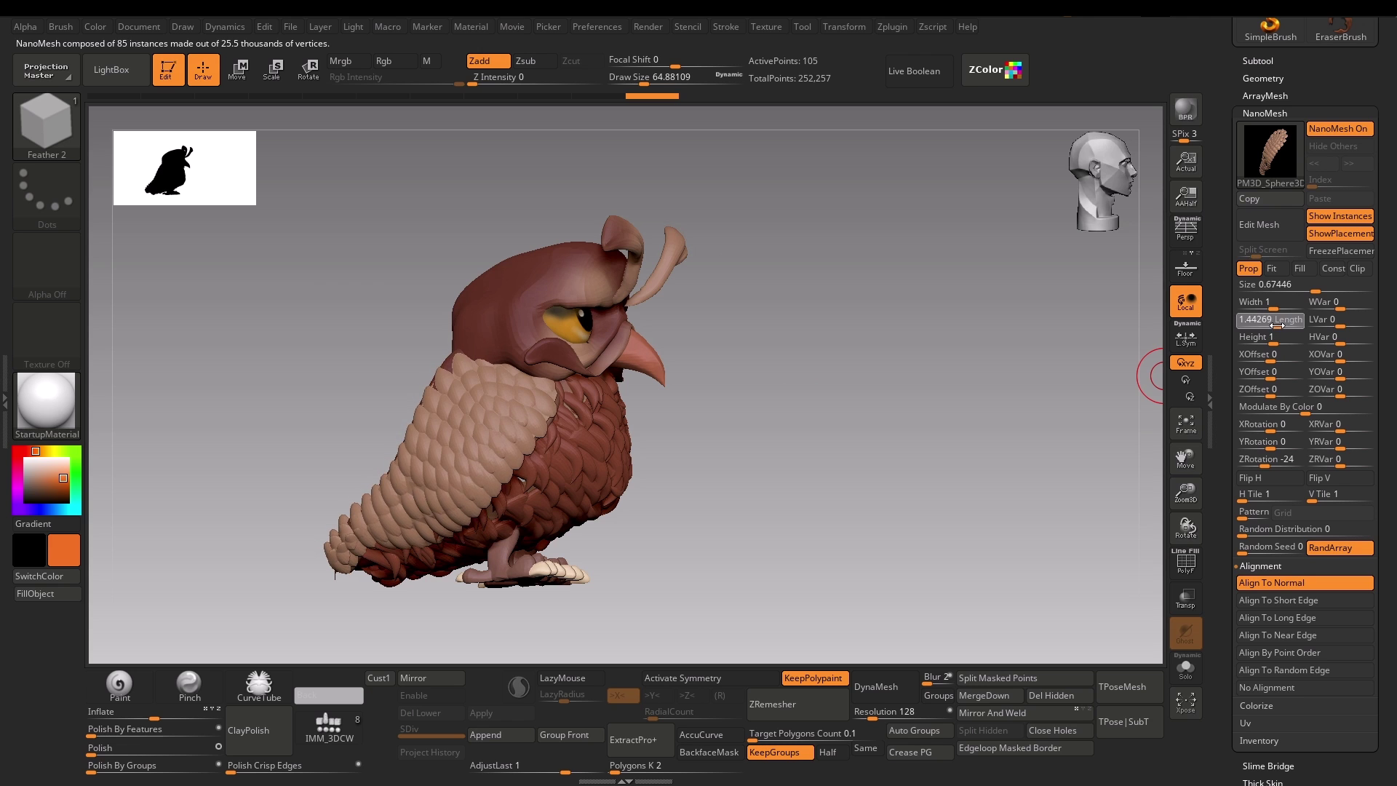
pyautogui.moveTo(1270, 459); pyautogui.dragTo(1277, 455)
pyautogui.moveTo(926, 502)
pyautogui.mouseDown()
pyautogui.moveTo(889, 502)
pyautogui.moveTo(900, 497)
pyautogui.mouseUp()
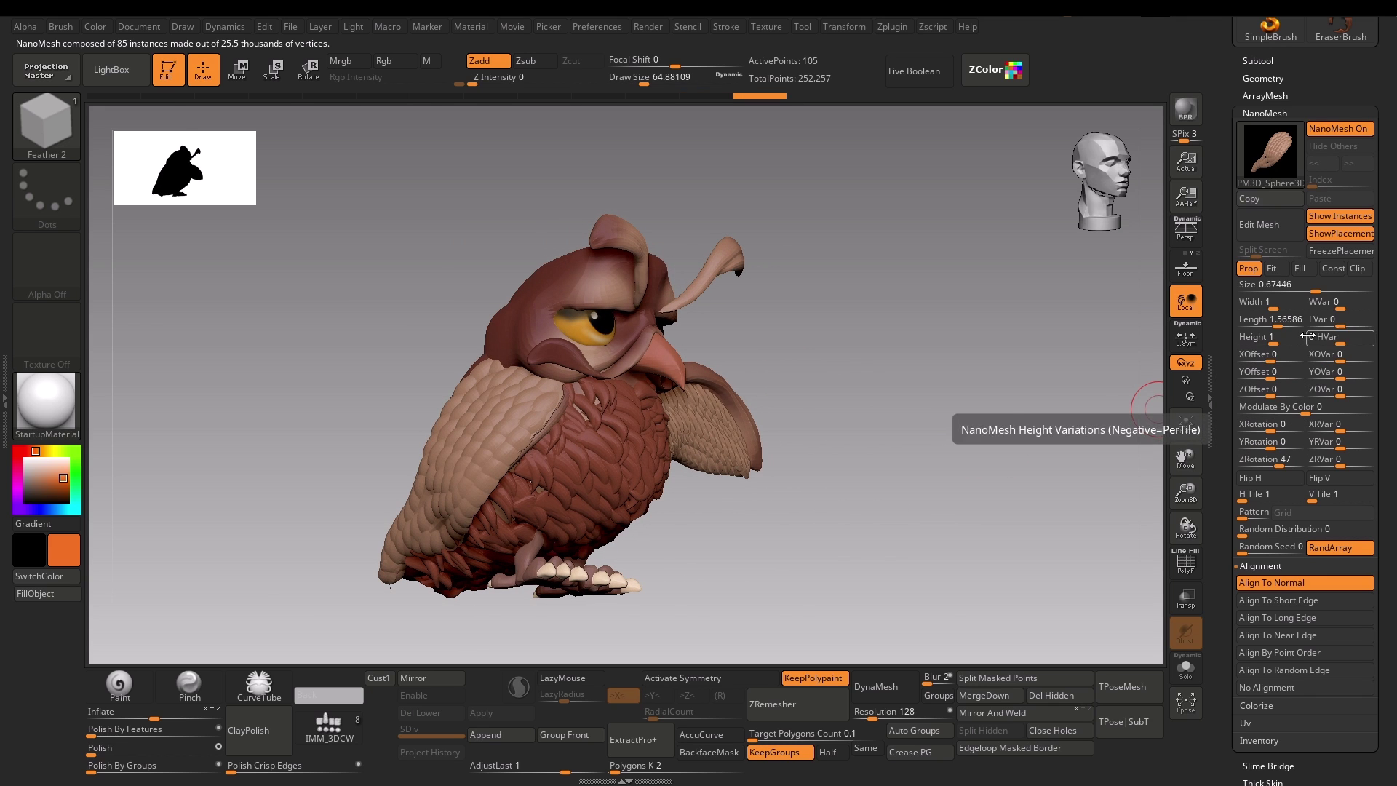
pyautogui.moveTo(1309, 289); pyautogui.dragTo(1314, 292)
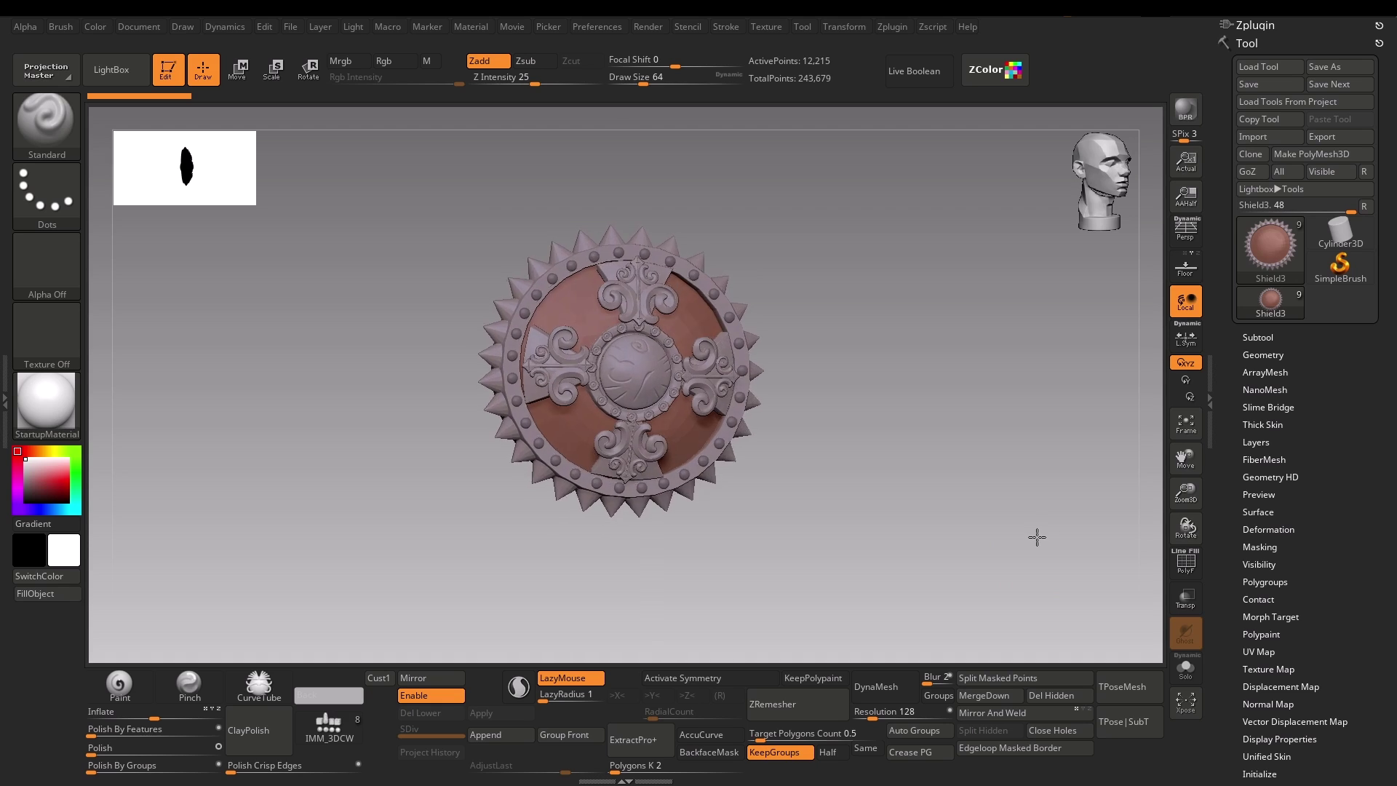
# Step: Examine the finished shield, anglerfish, owl and octopus models from different angles
pyautogui.moveTo(1037, 537); pyautogui.dragTo(1002, 540)
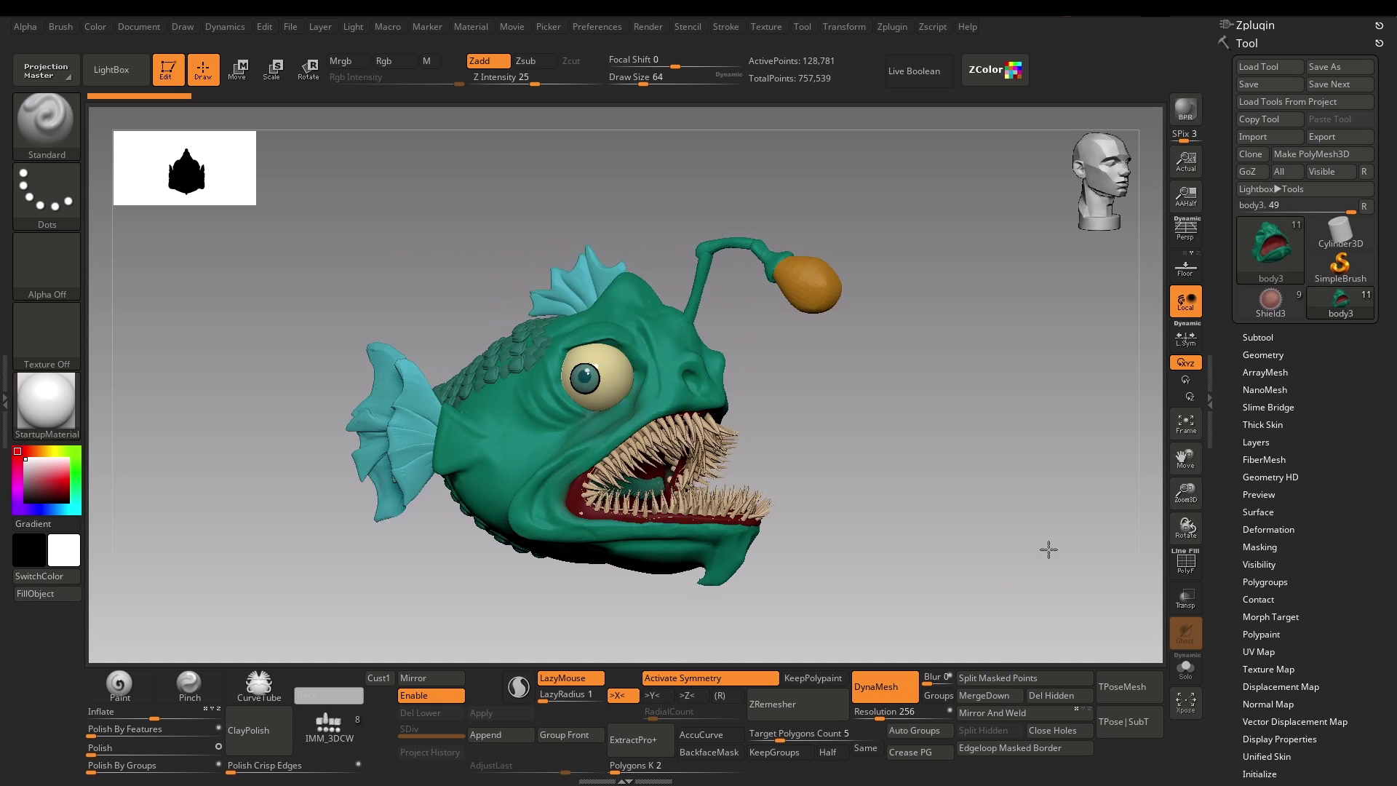
pyautogui.moveTo(1048, 549); pyautogui.dragTo(929, 552)
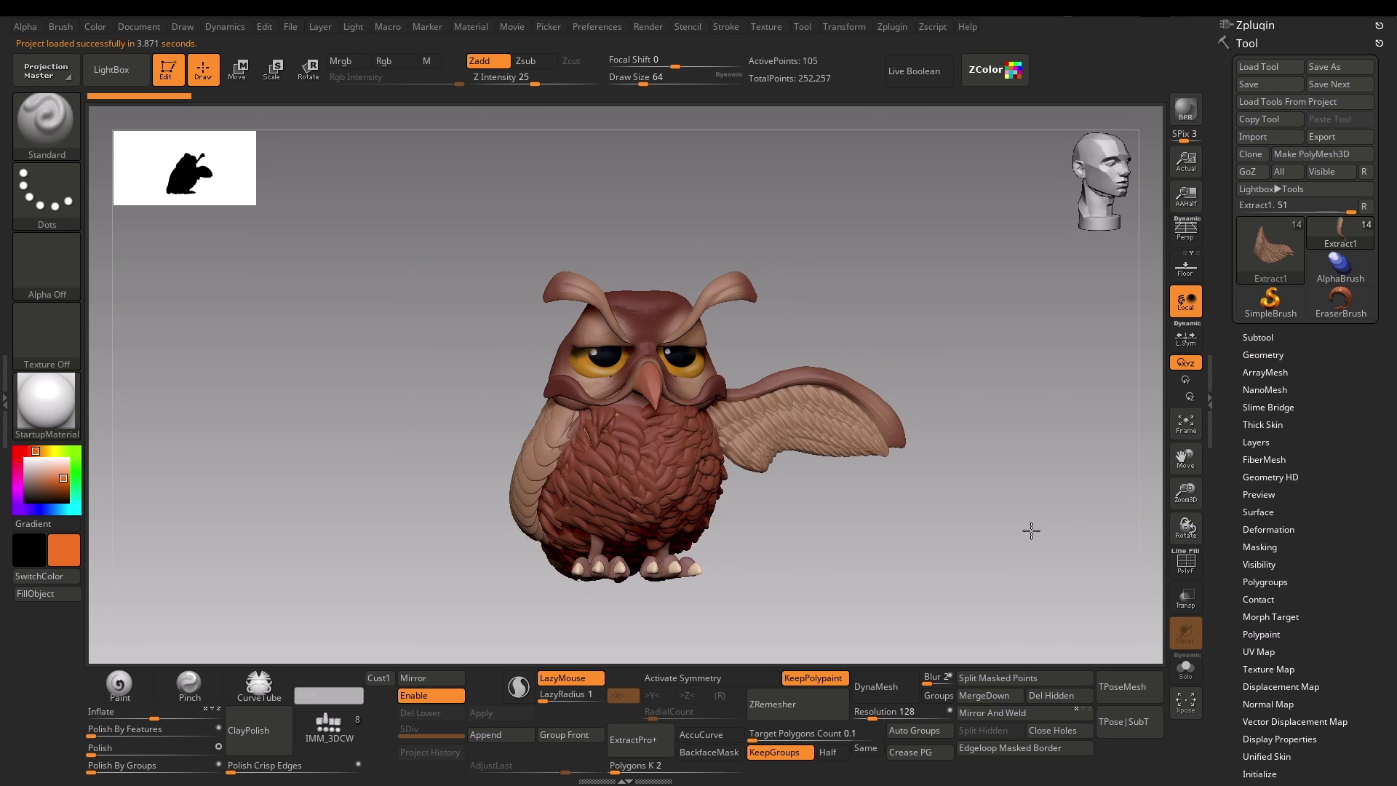
pyautogui.moveTo(1031, 530); pyautogui.dragTo(954, 534)
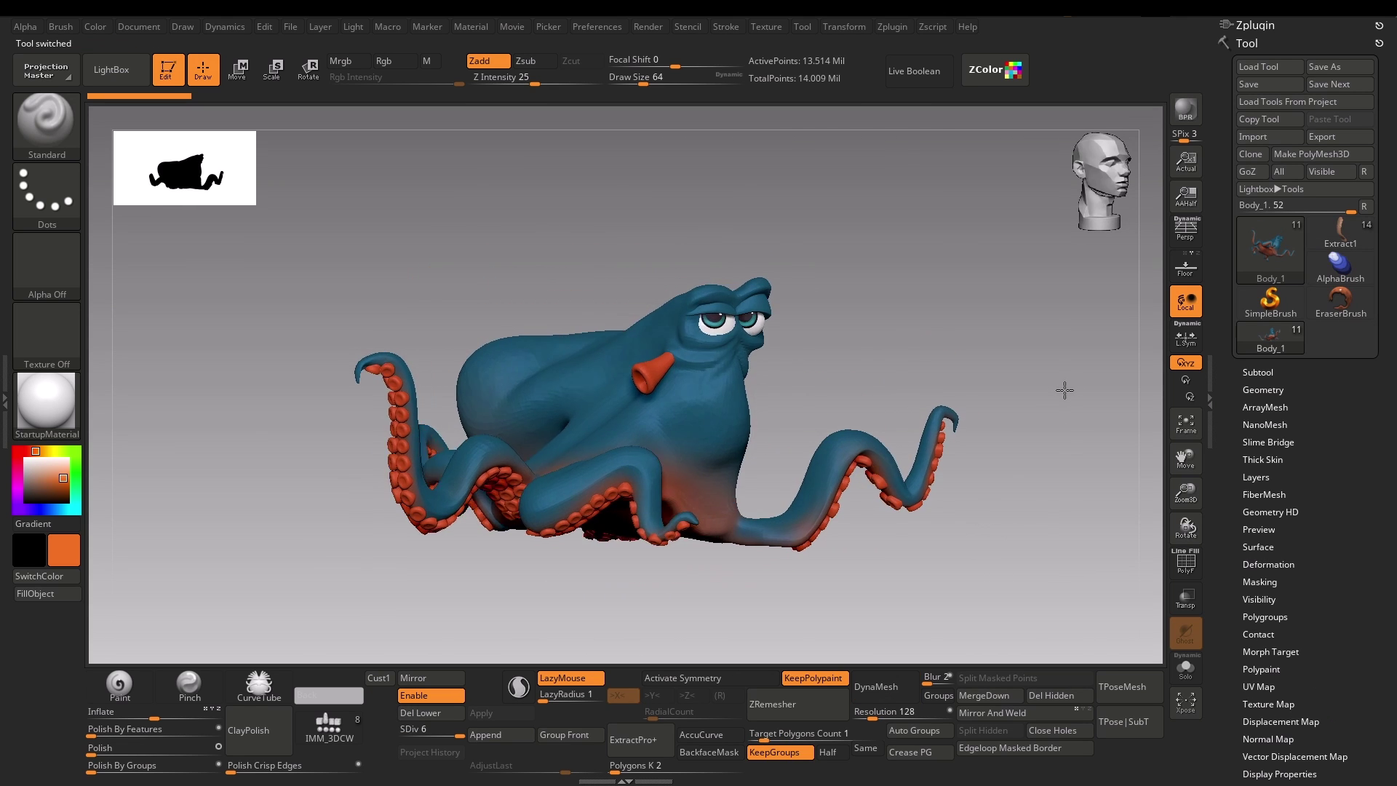
pyautogui.moveTo(1063, 390); pyautogui.dragTo(1051, 339)
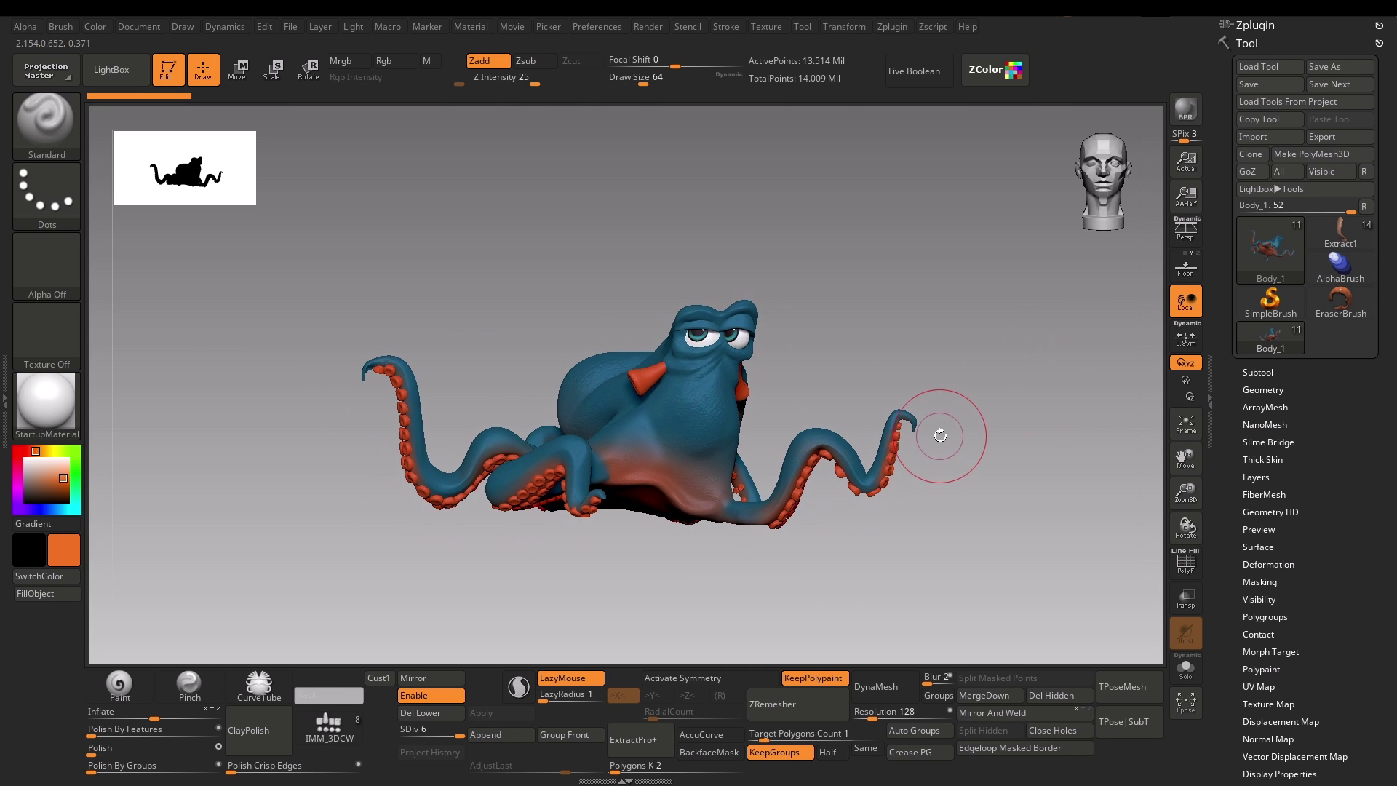